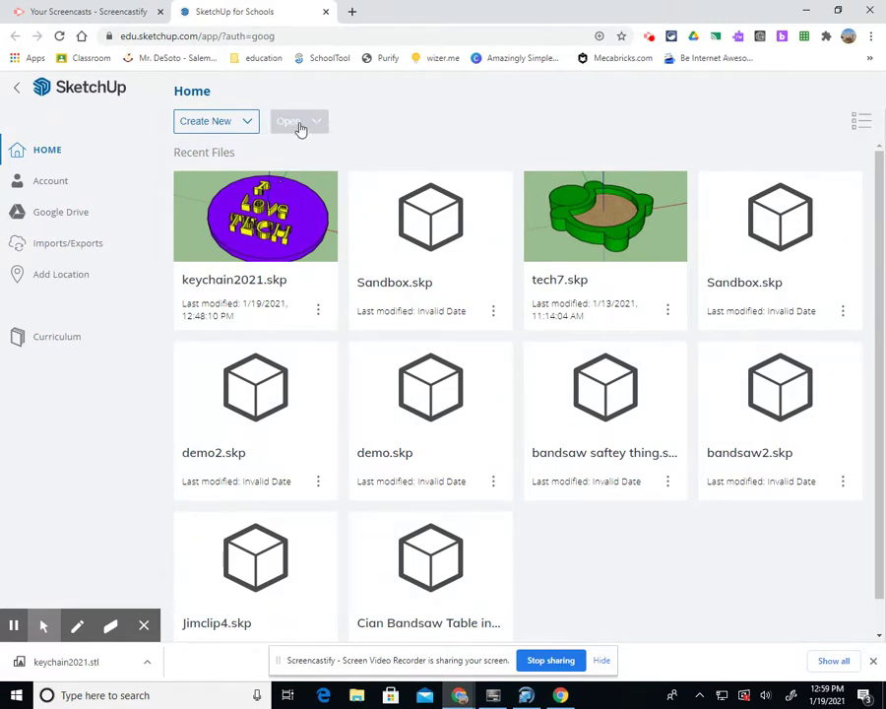
Create a new model from the Simple Template - Millimeters, discarding the current model's changes, and erase the default human figure
click(249, 125)
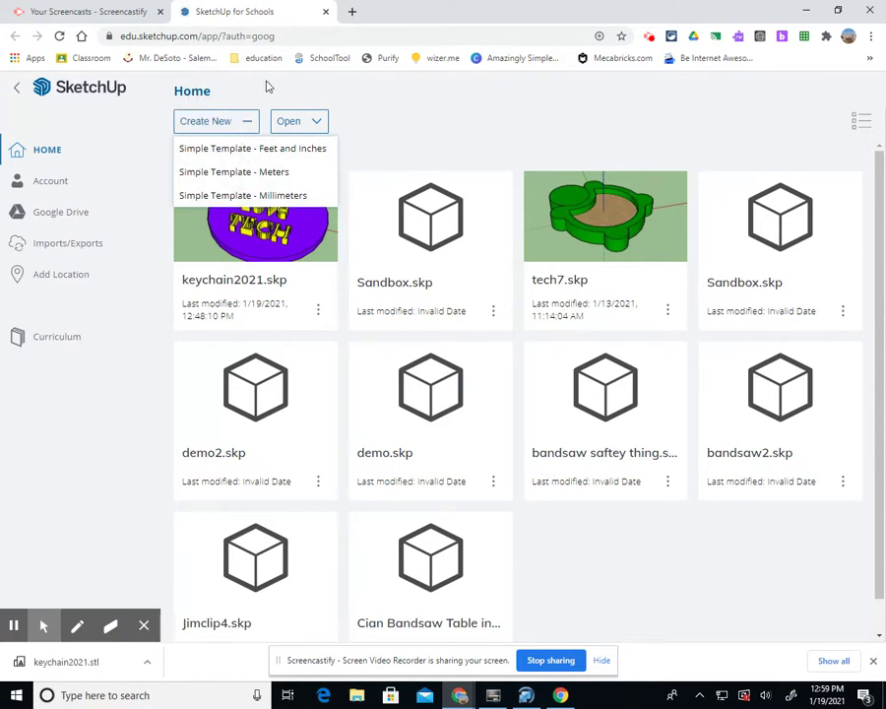
click(233, 196)
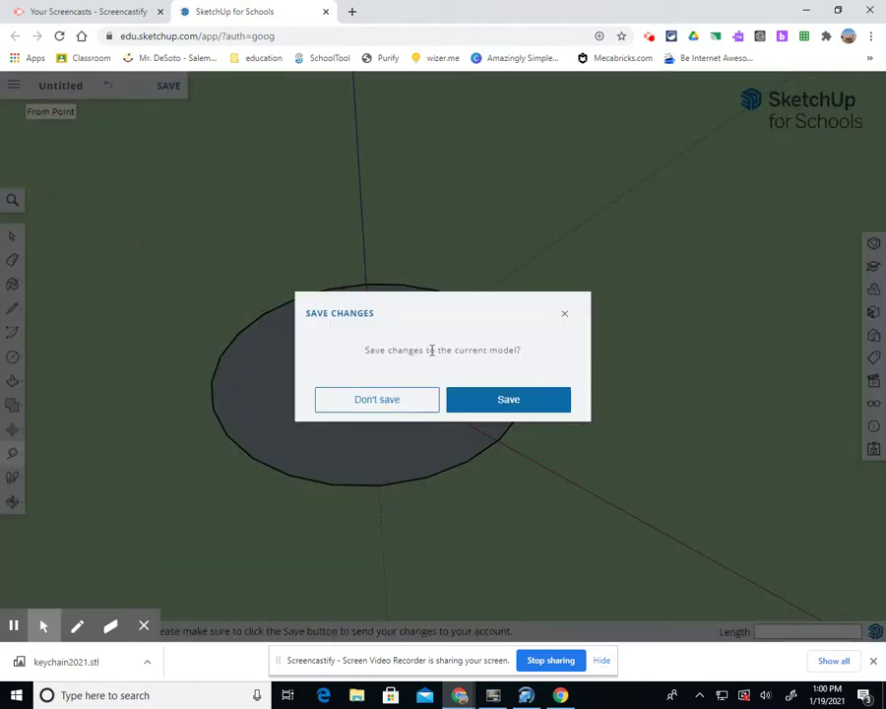
click(424, 401)
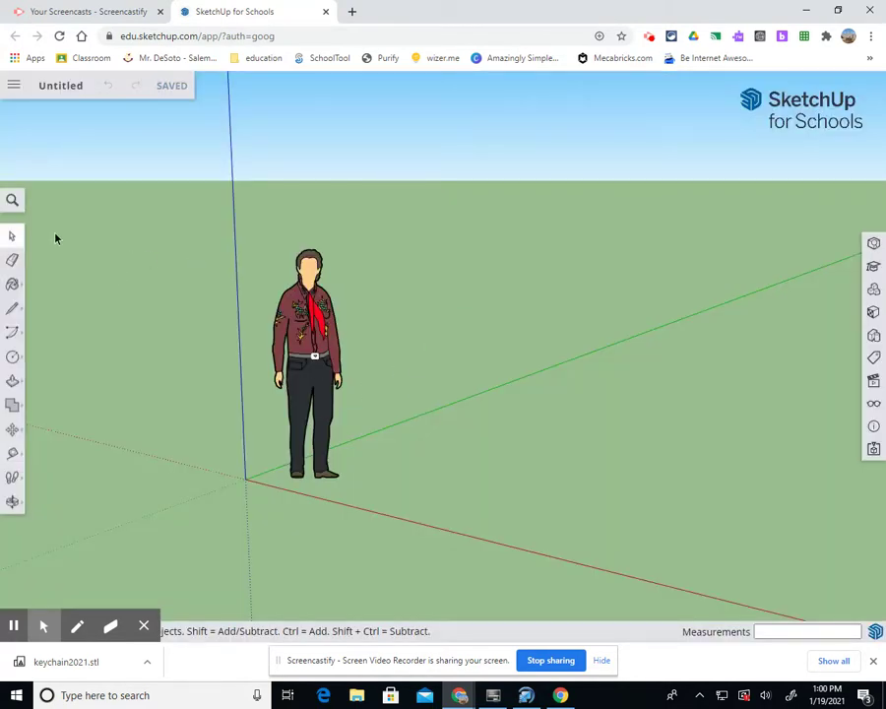
click(12, 260)
click(340, 341)
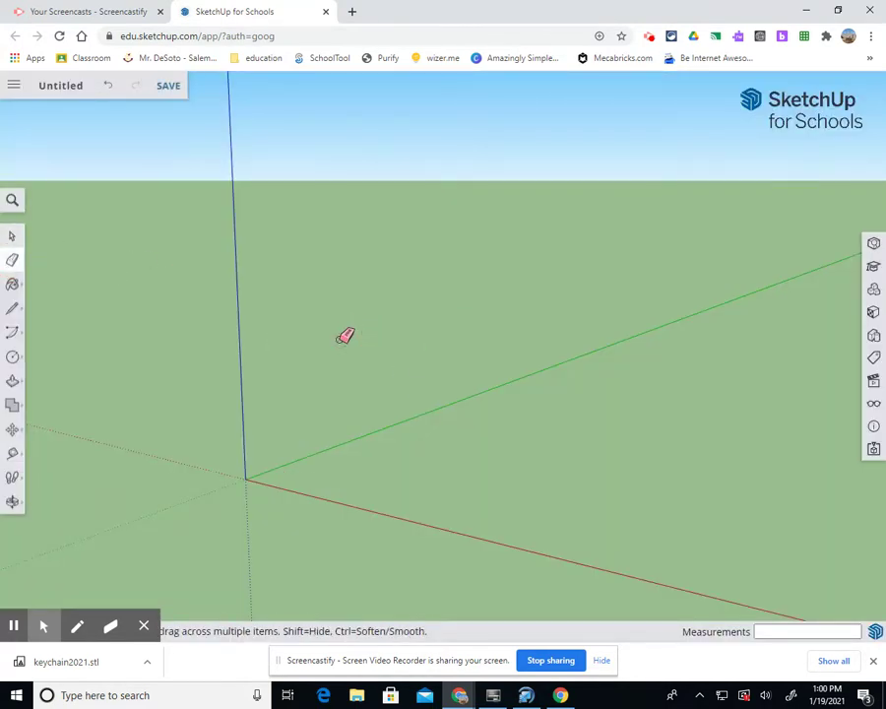
Draw a circle with a 37.5 mm radius centred on the origin
click(12, 360)
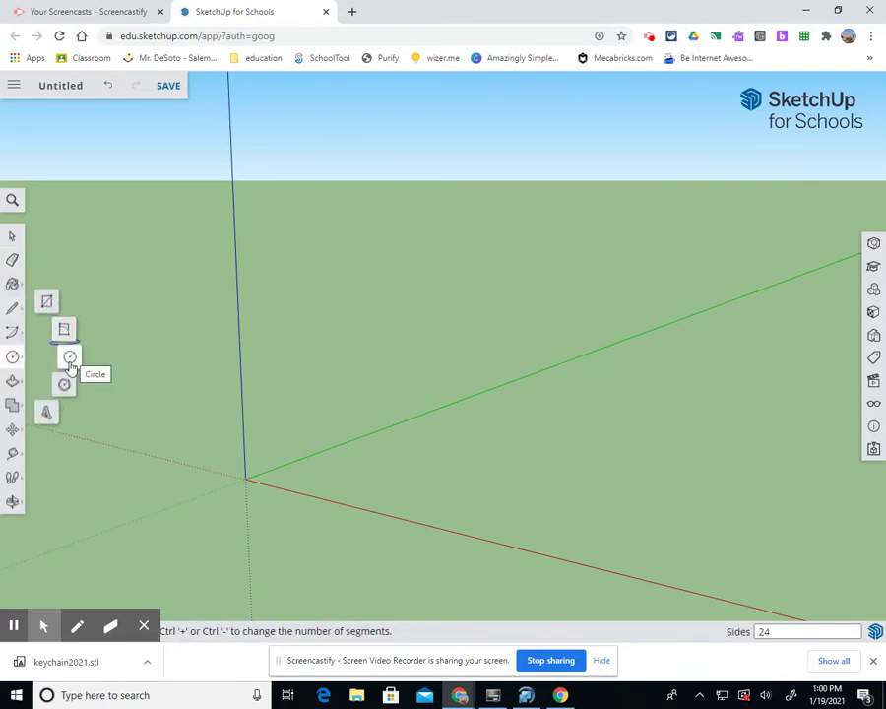
click(69, 358)
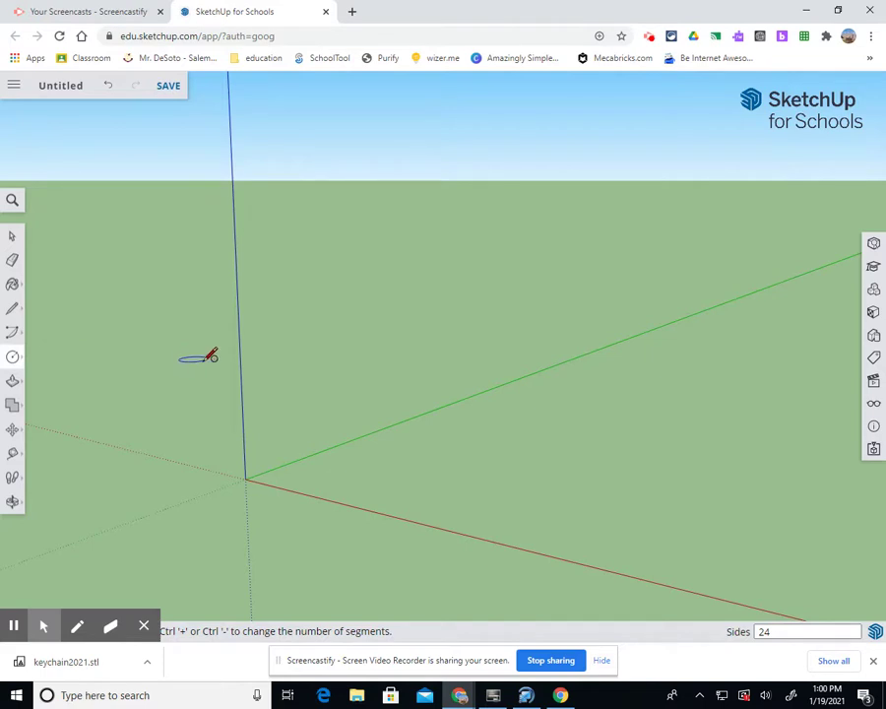
click(247, 479)
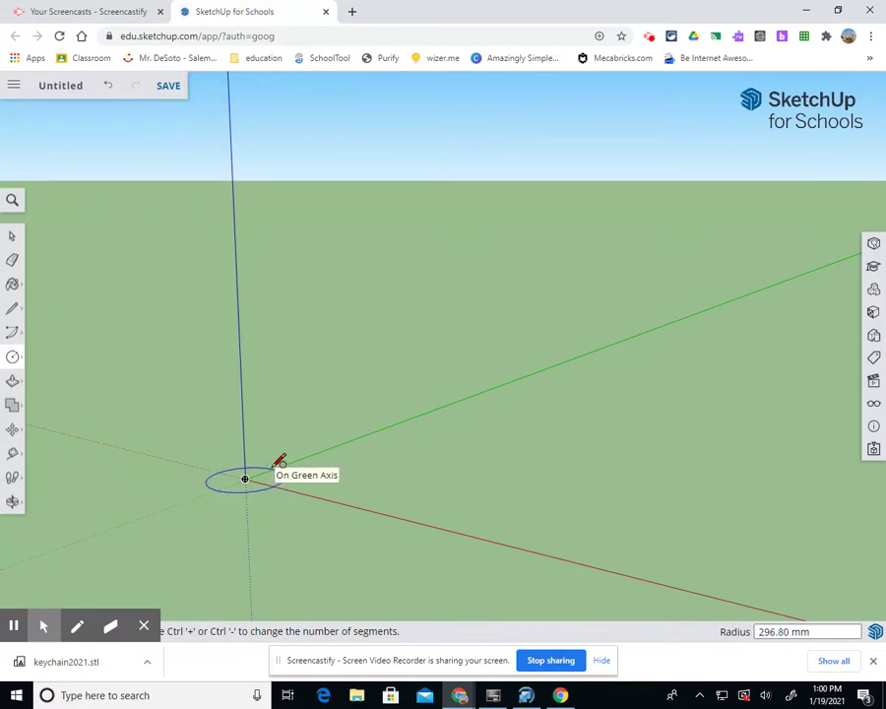
text(37.5mm)
key(Return)
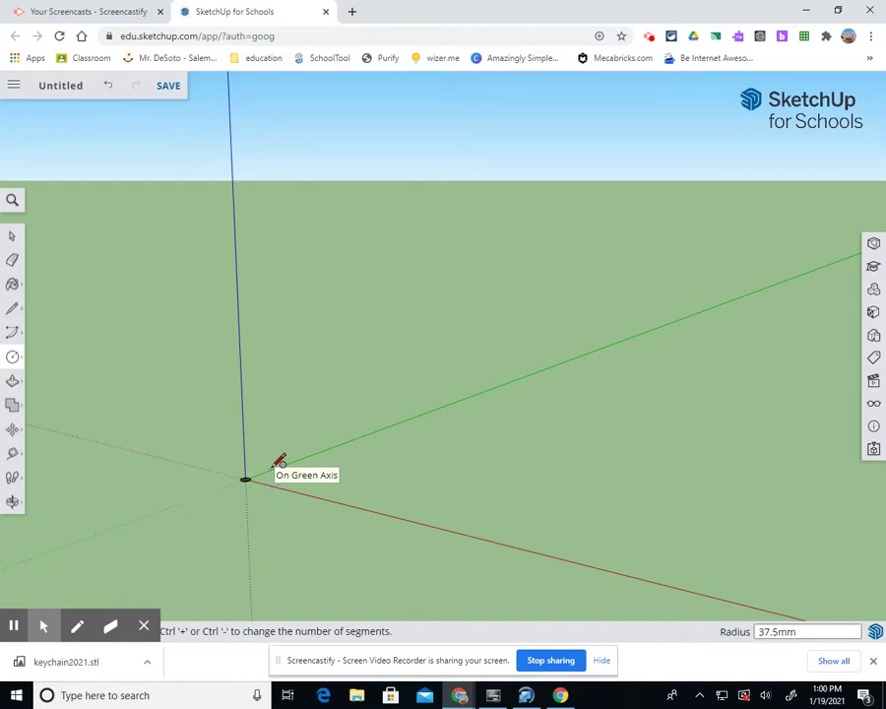
Zoom to fit the circle, orbit to look down on it, and pan to free space along the red axis
click(12, 499)
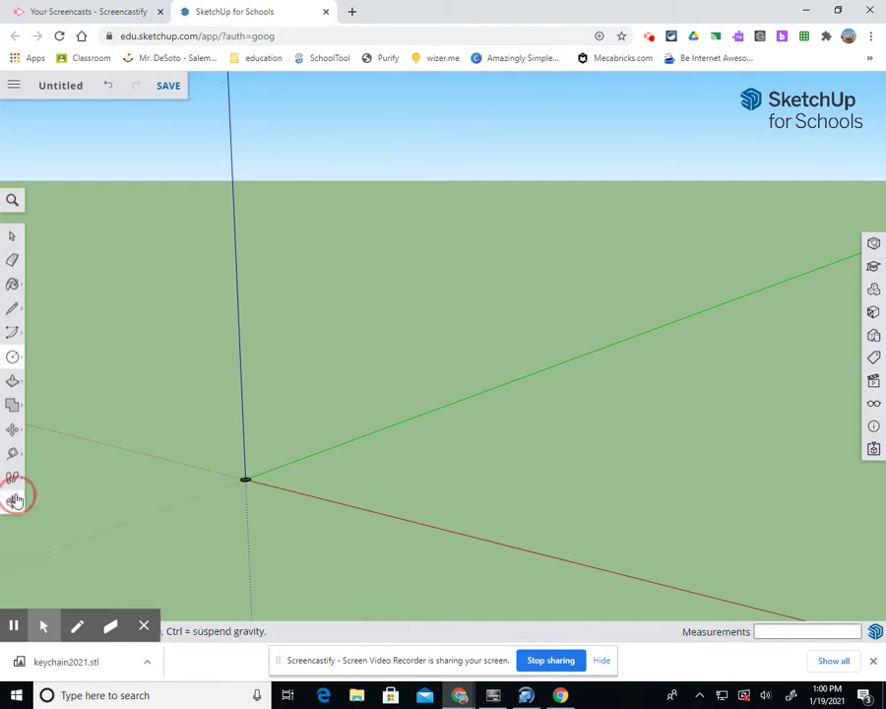
click(46, 557)
scroll(356, 404, down, 3)
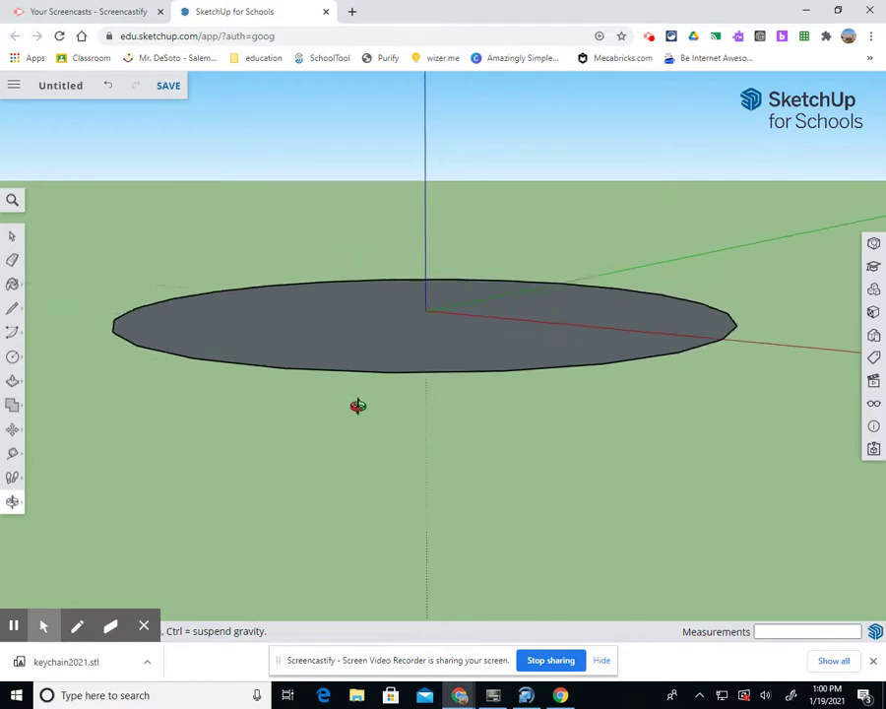
scroll(353, 410, down, 2)
drag(402, 455, 445, 476)
scroll(537, 412, down, 2)
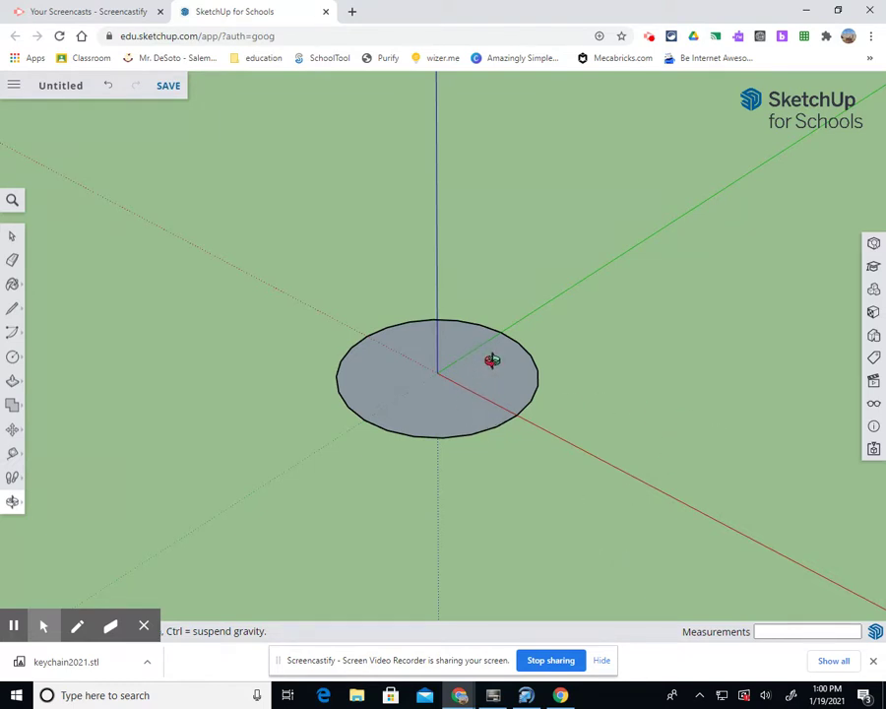
scroll(567, 396, down, 2)
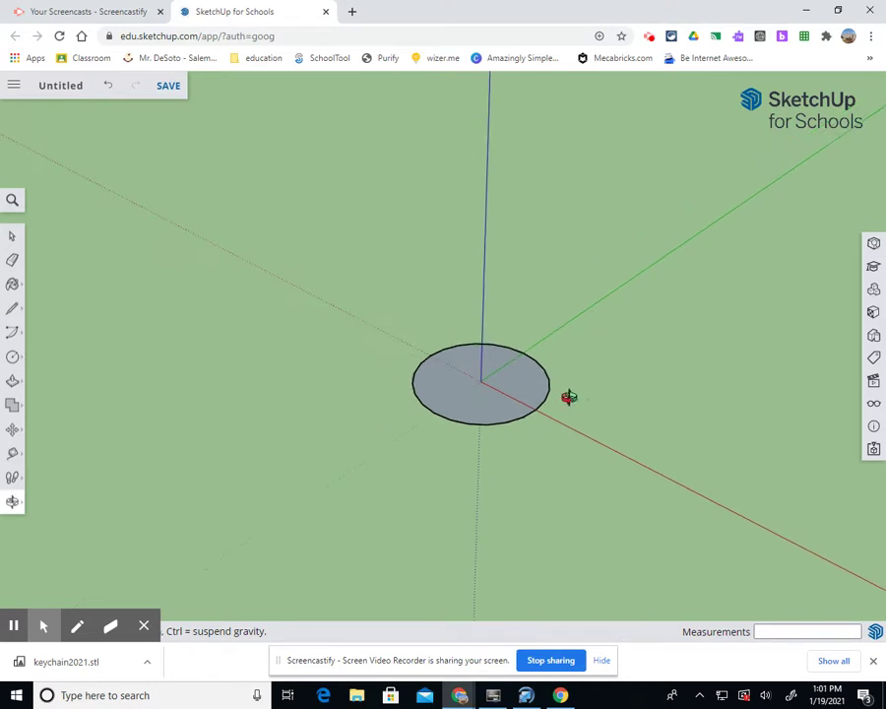
drag(459, 476, 635, 470)
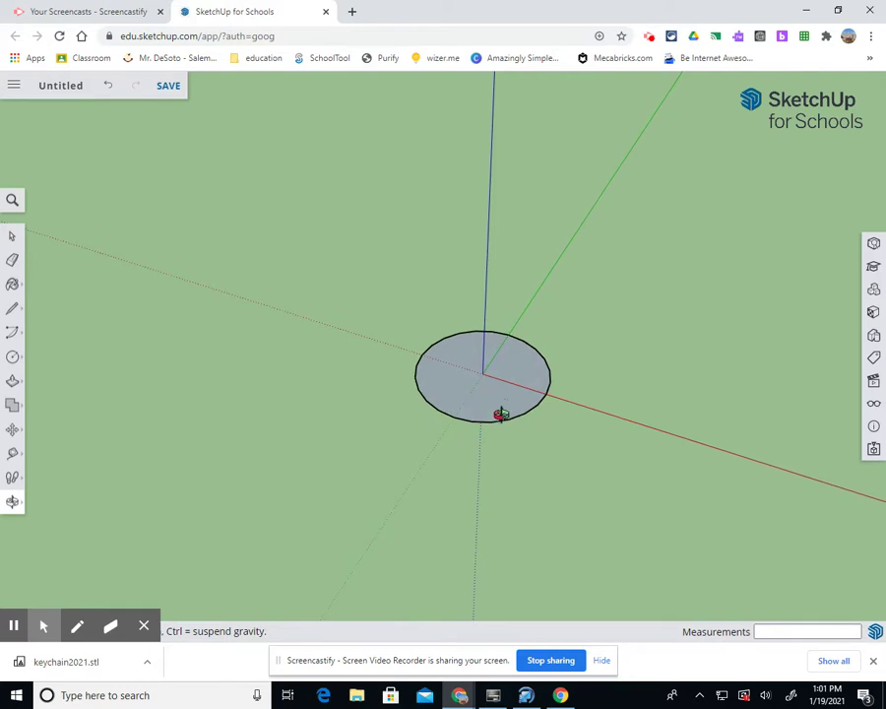
click(12, 502)
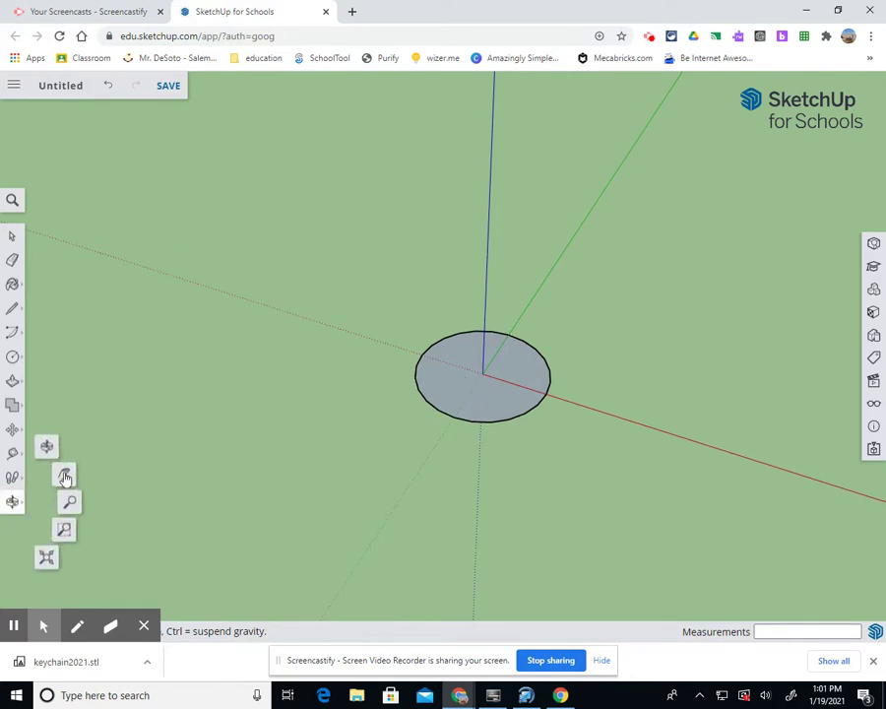
click(63, 474)
mouse_move(451, 420)
mouse_down()
mouse_move(246, 409)
mouse_move(255, 409)
mouse_up()
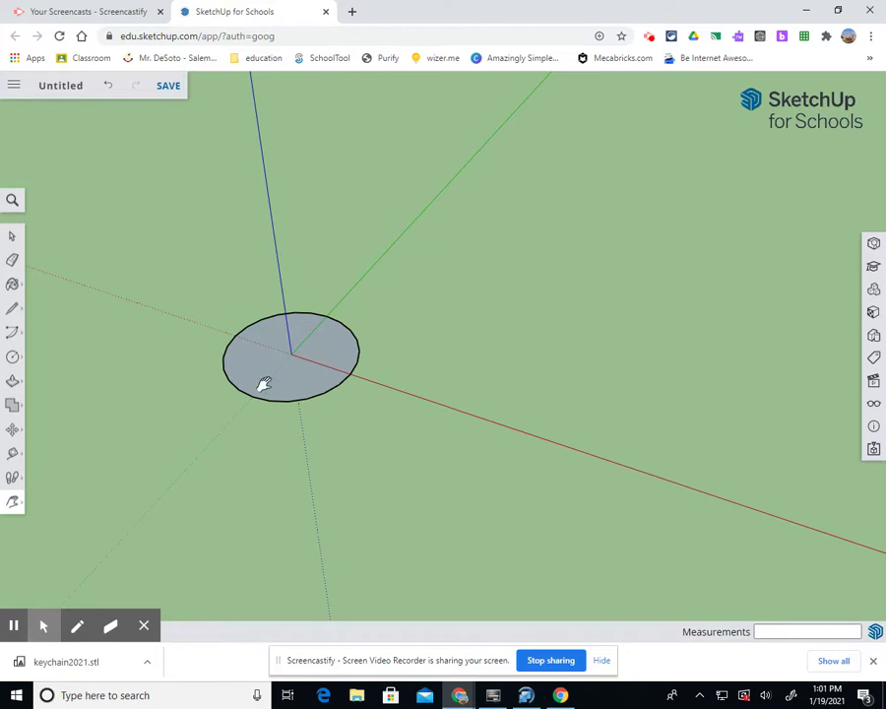
Draw a 75 by 75 mm square starting on the red axis beside the circle
click(13, 354)
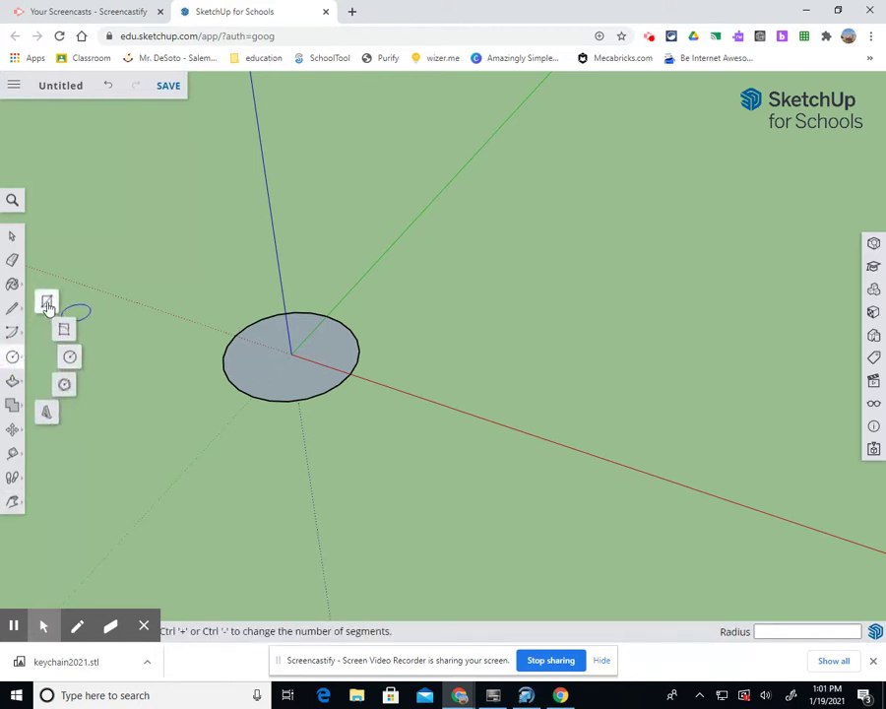
click(46, 305)
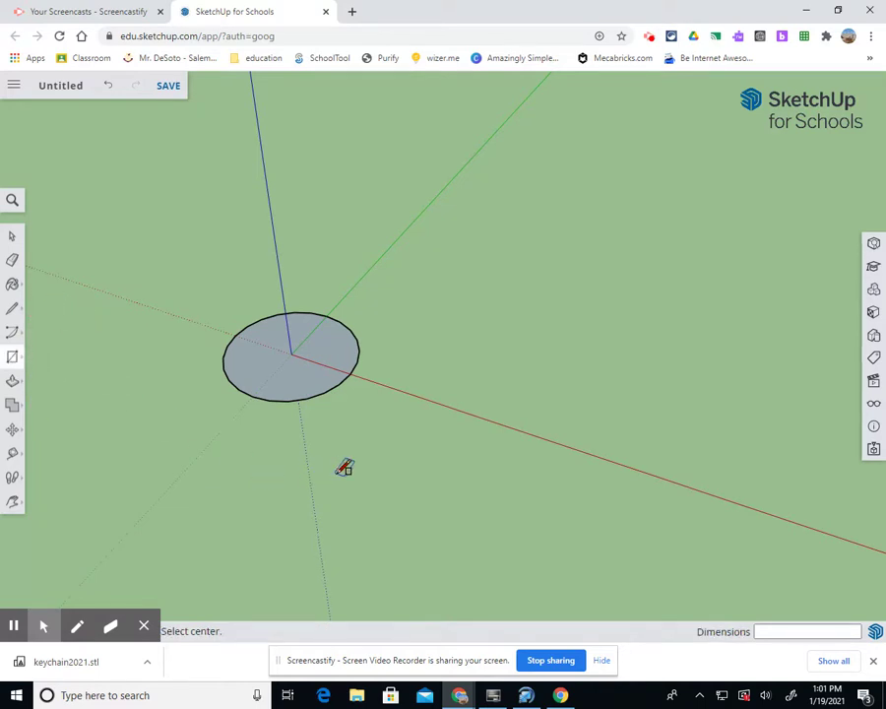
click(438, 403)
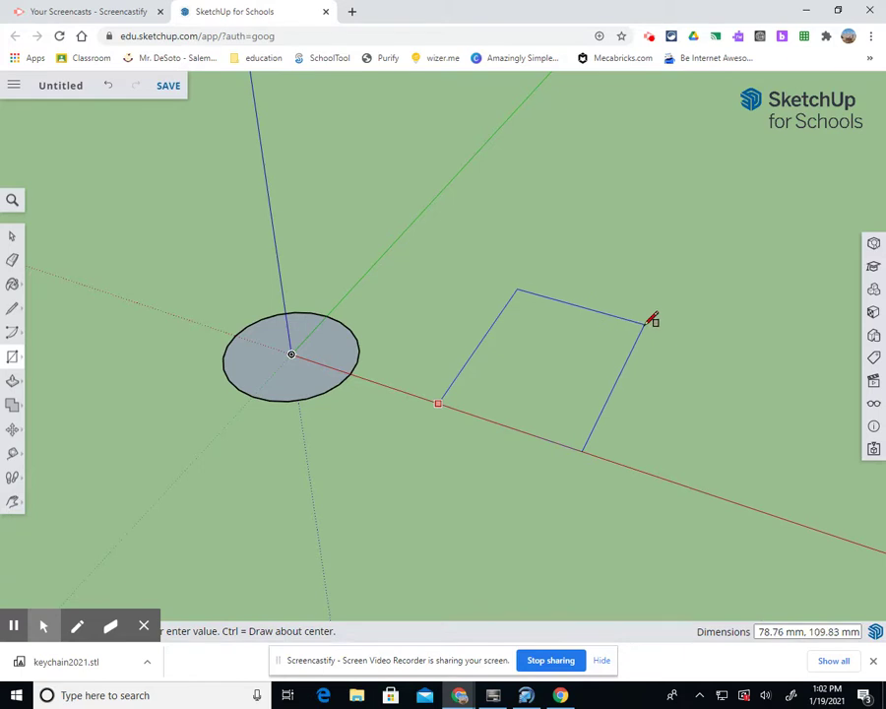
text(75)
key(Return)
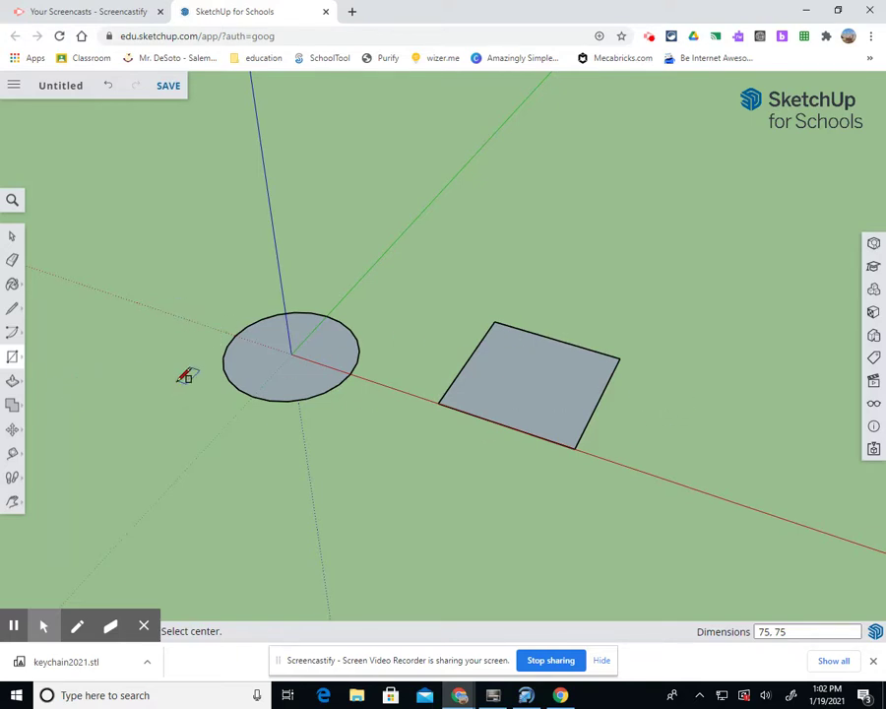
Draw a 25 by 75 mm rectangle starting on the red axis beyond the square
scroll(182, 376, down, 3)
click(420, 425)
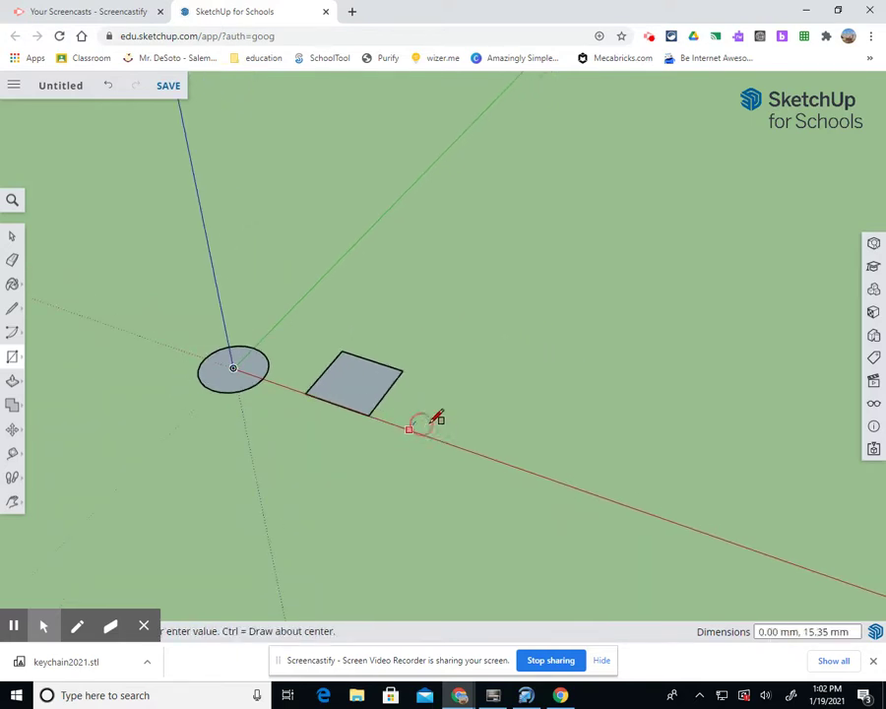
text(25, 75)
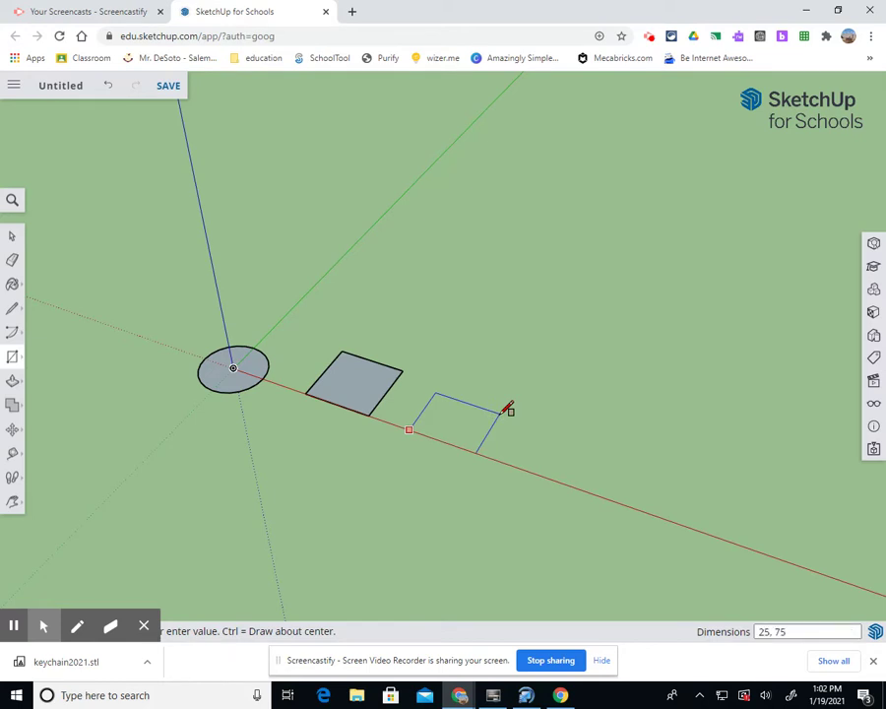
key(Return)
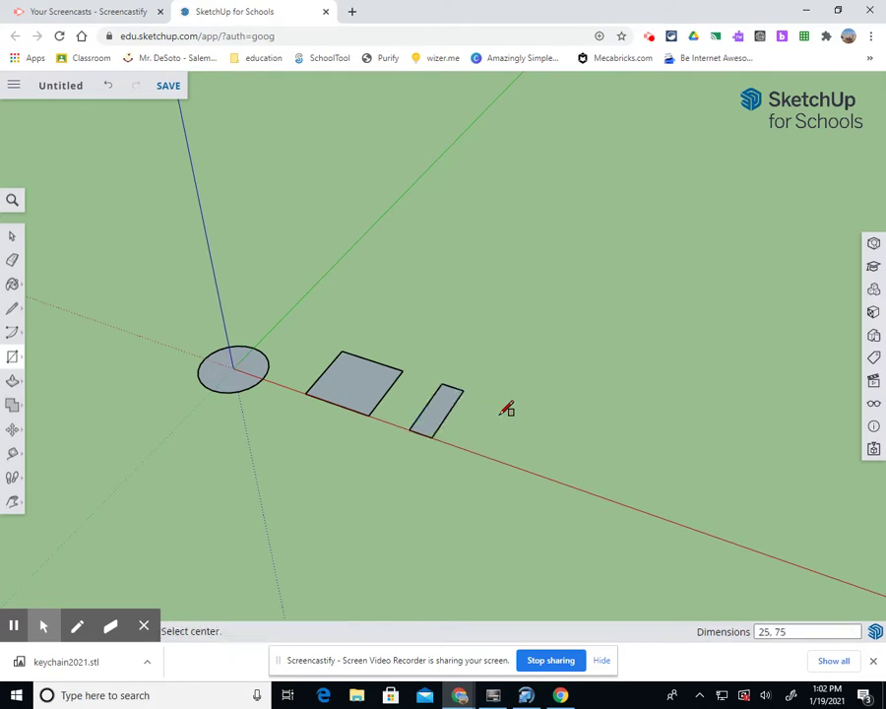
Draw a 75 by 25 mm rectangle on the red axis beyond the narrow rectangle, with its long side along the axis
click(485, 455)
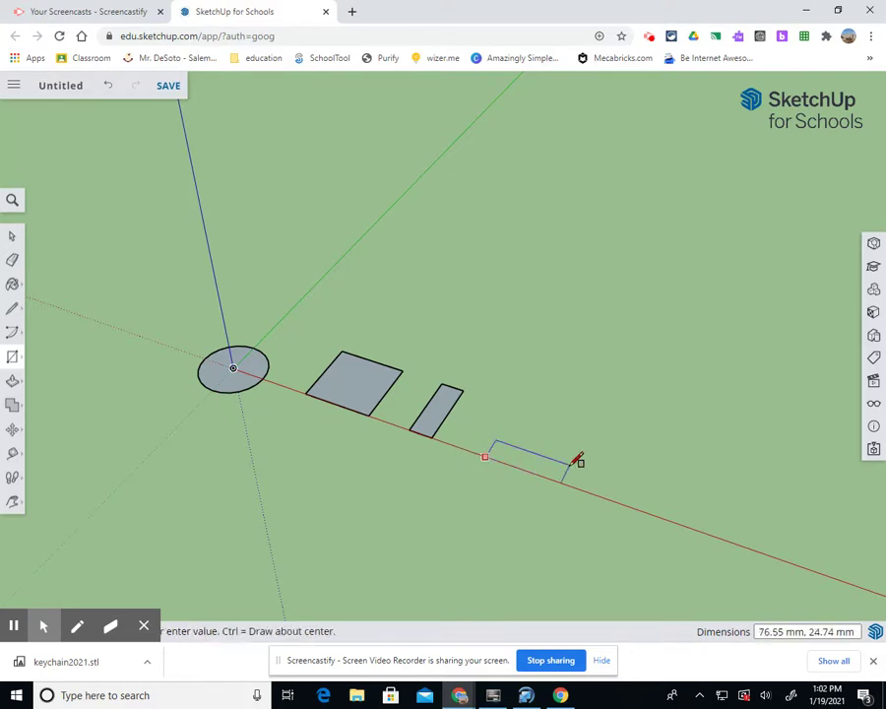
text(75)
key(Return)
key(c)
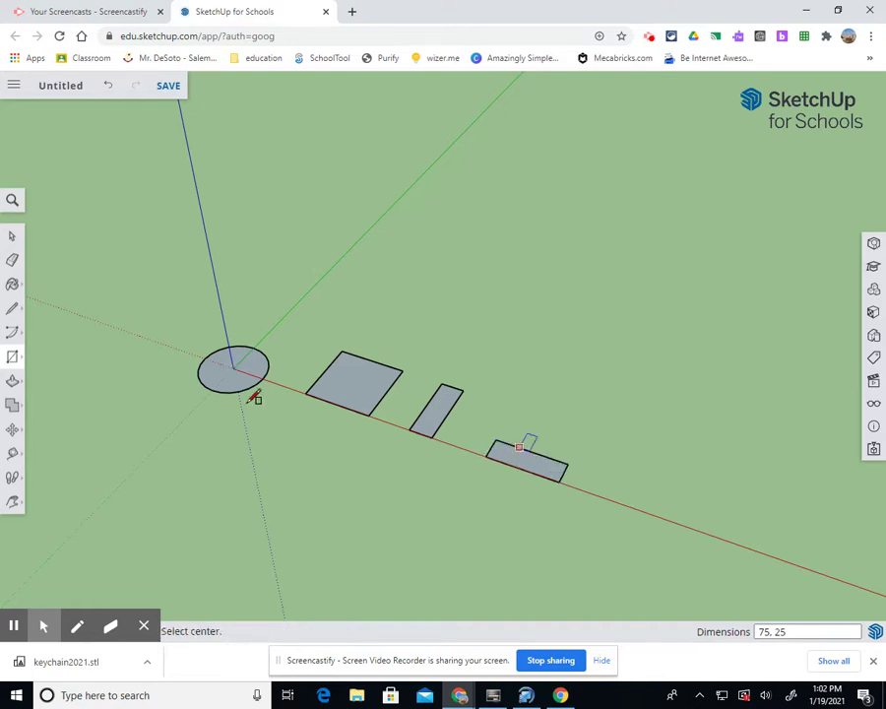
click(12, 238)
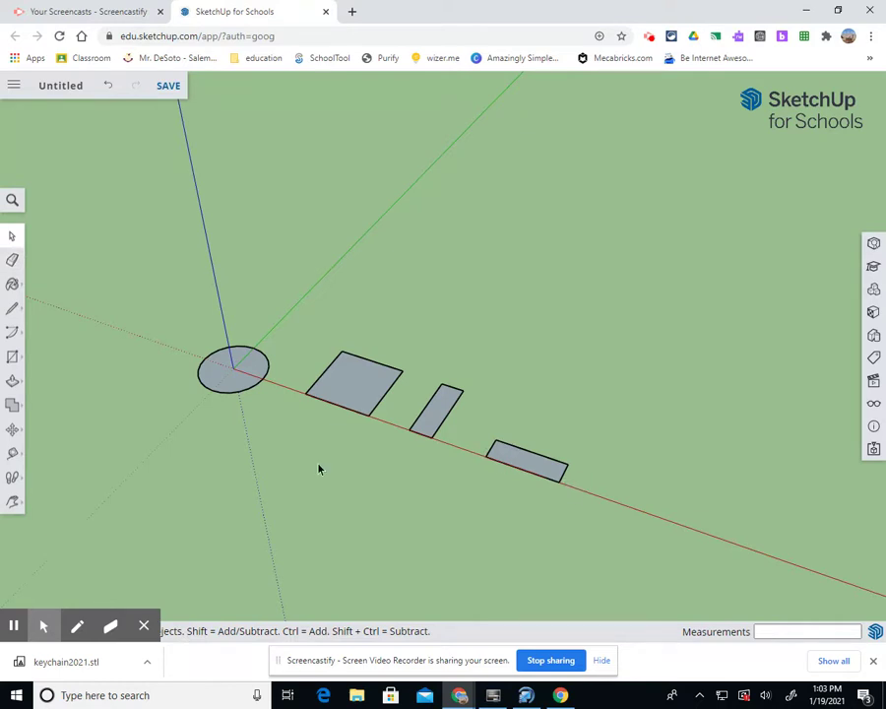
Draw diagonal lines about 13 mm and 9 mm long across the square's two corners farthest from the red axis
click(13, 311)
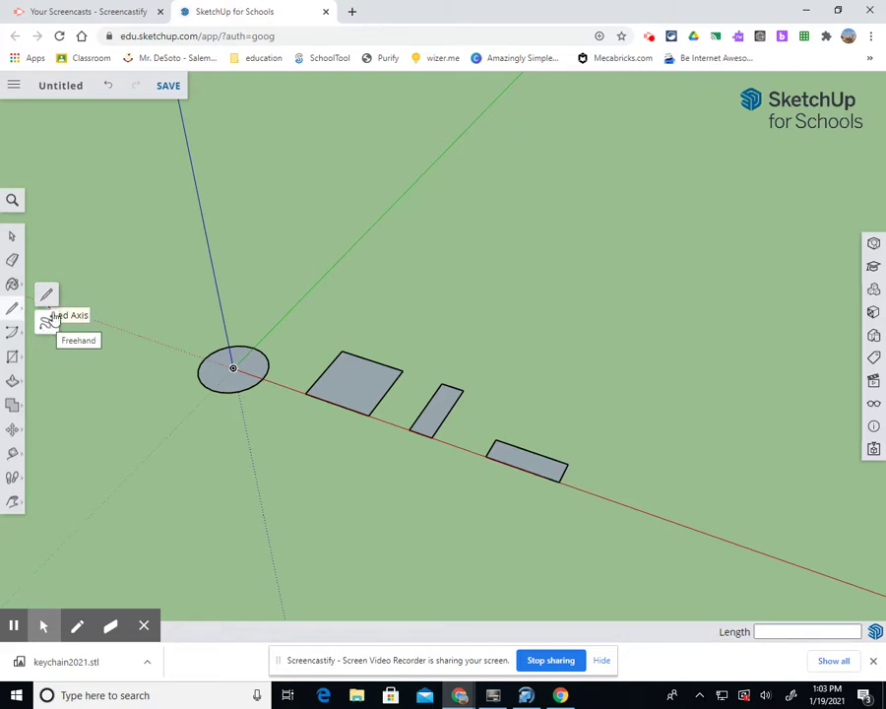
click(46, 295)
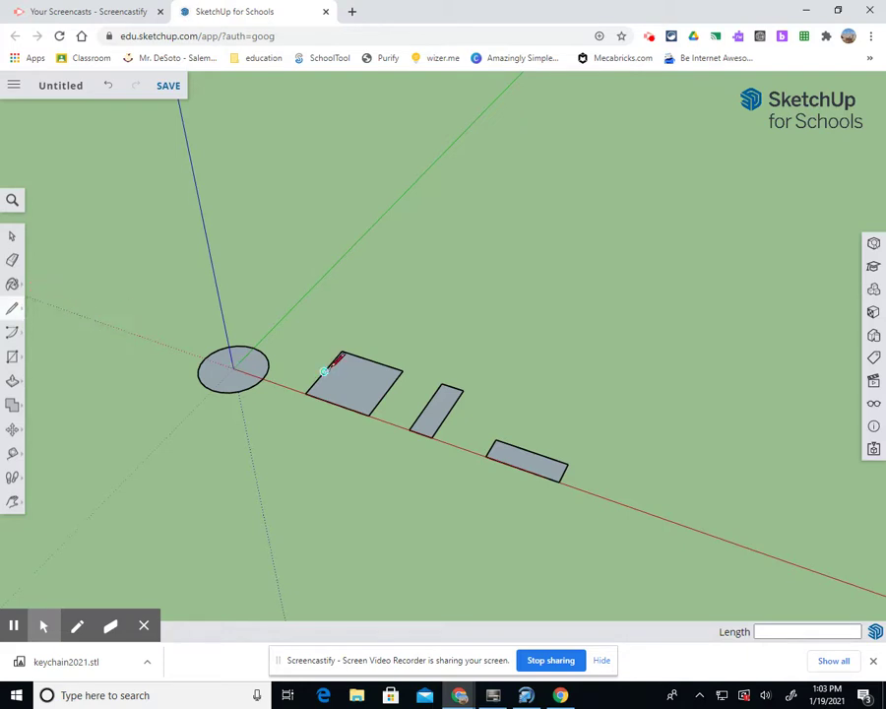
scroll(331, 365, up, 5)
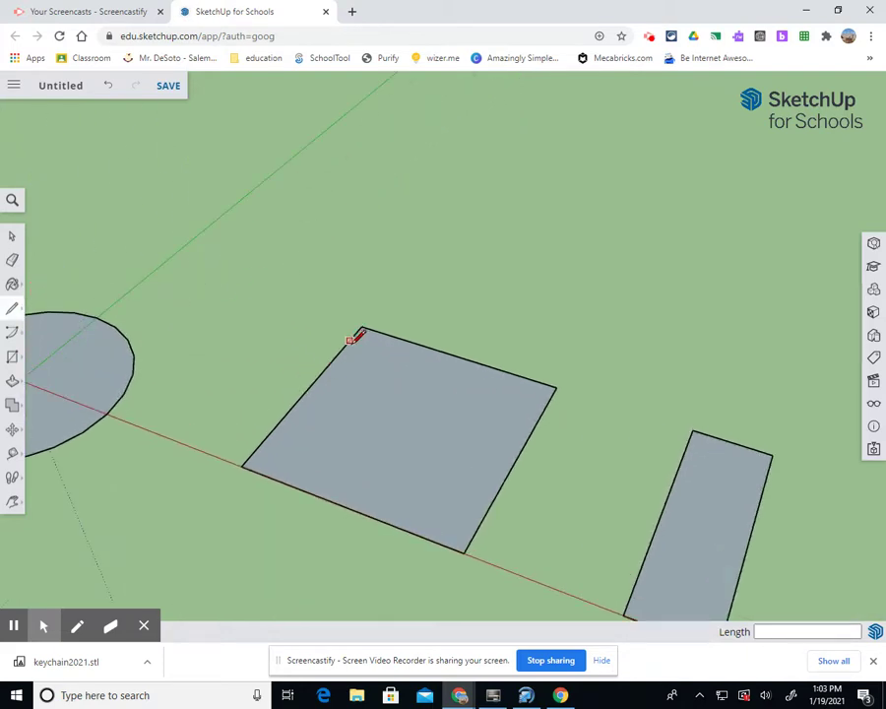
click(351, 340)
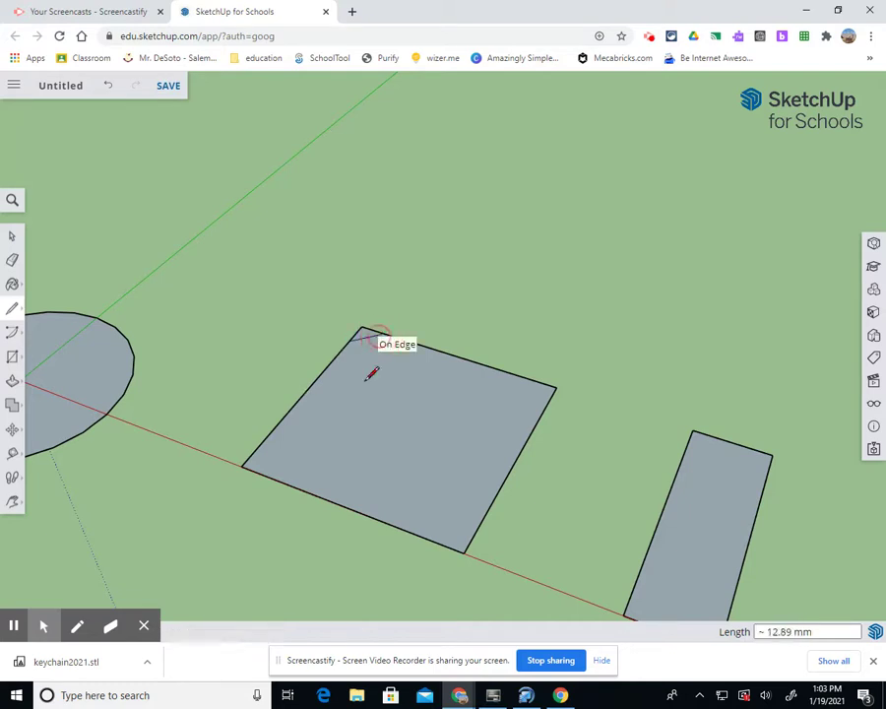
click(380, 334)
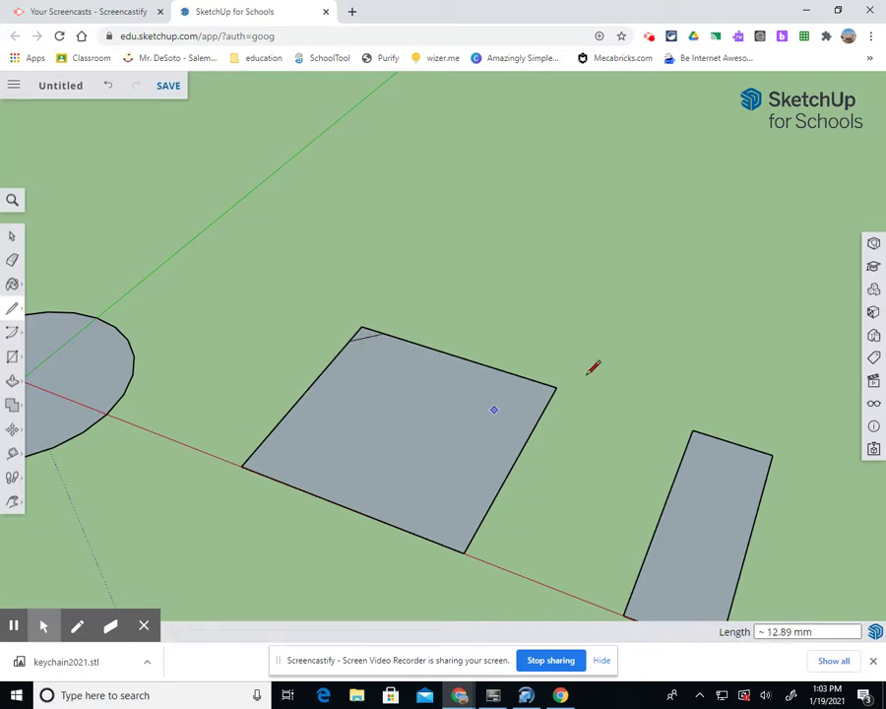
click(538, 382)
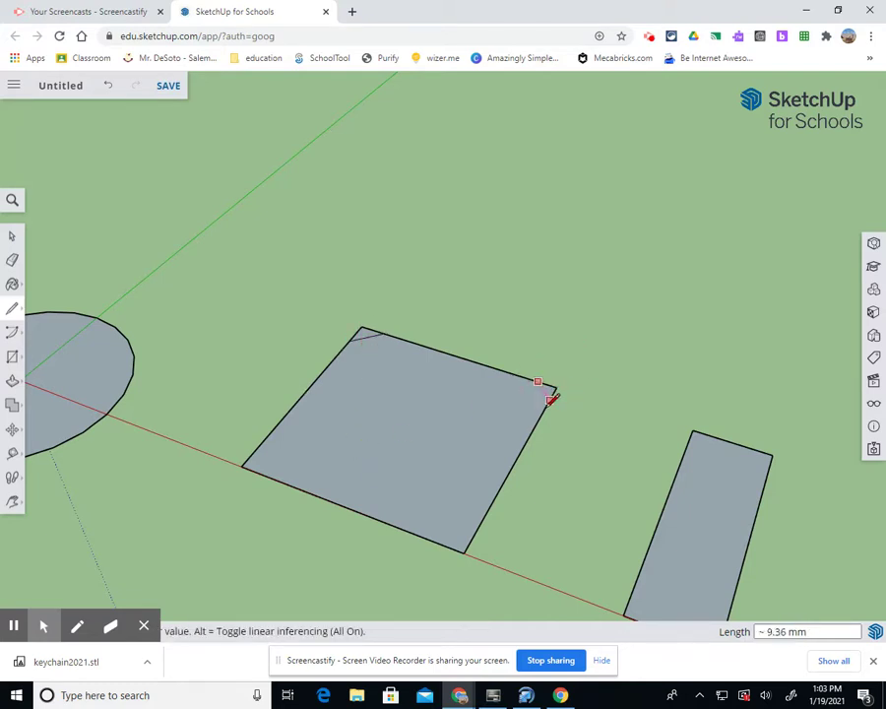
click(549, 399)
Erase the leftover corner edges outside the two diagonal lines so the square has clipped corners
click(12, 261)
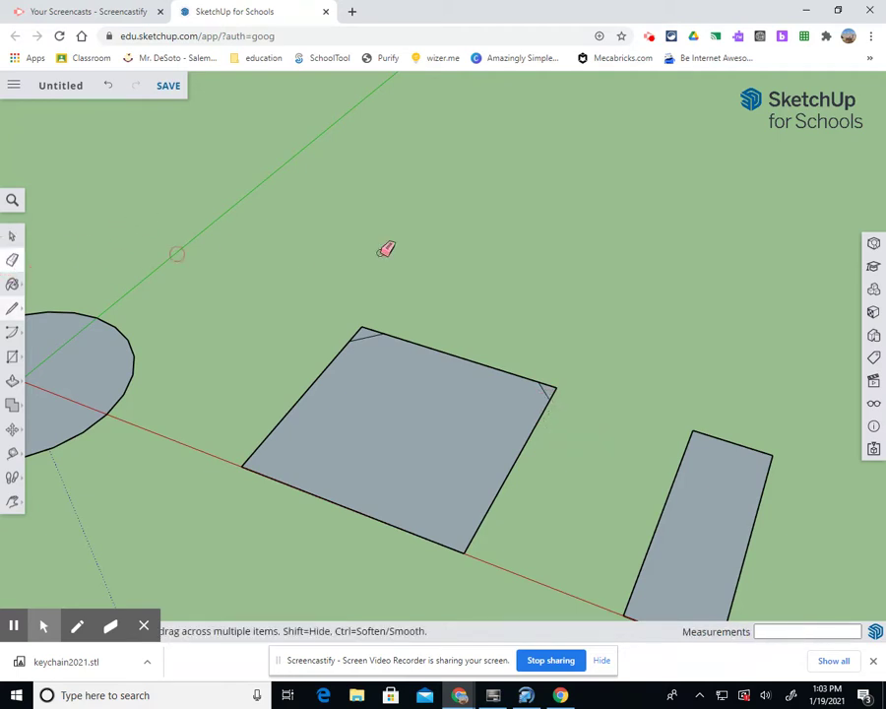
click(368, 329)
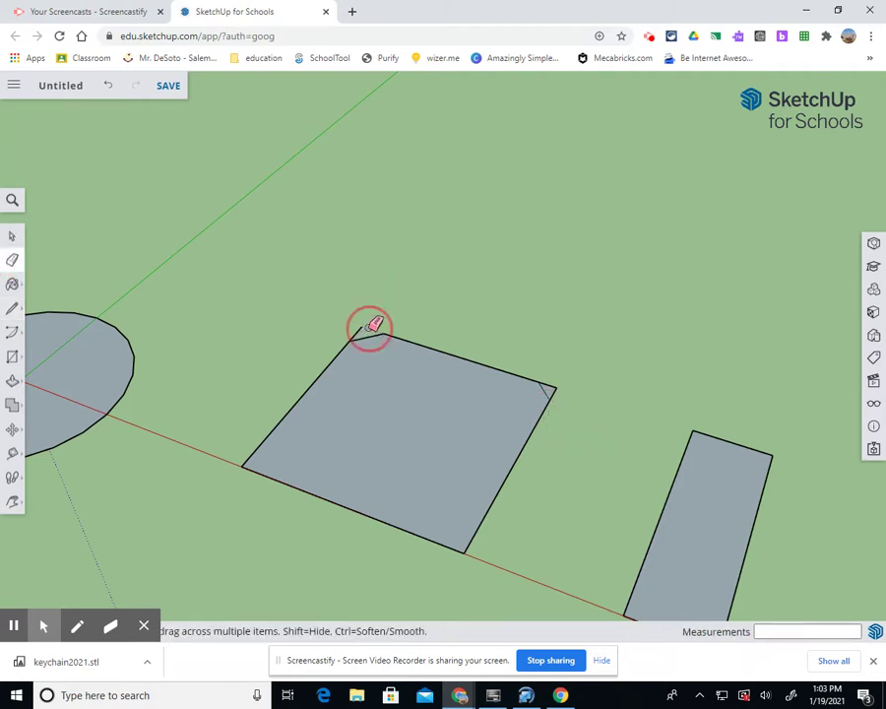
click(555, 384)
click(552, 383)
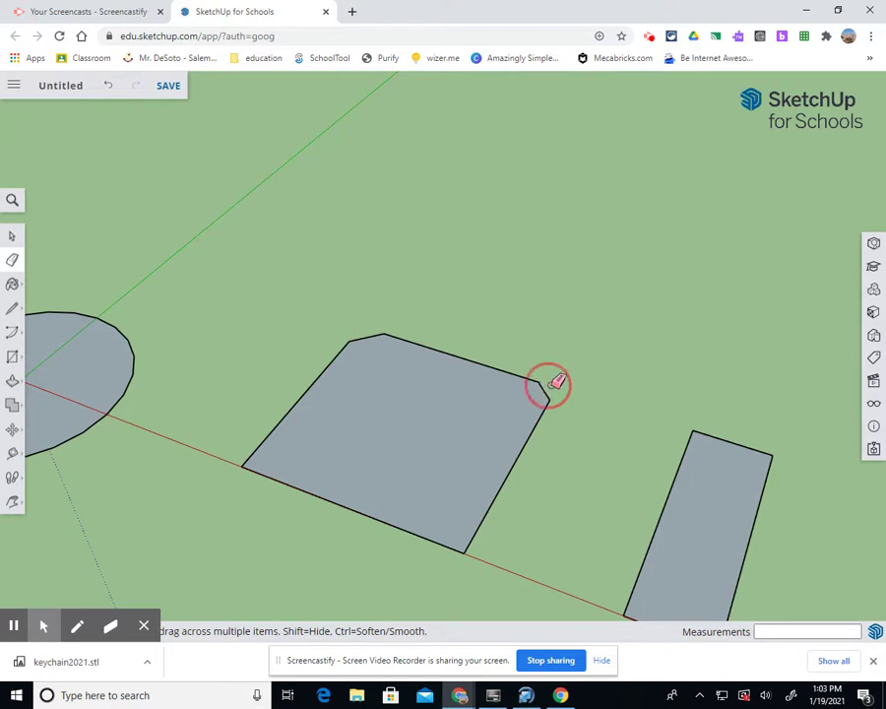
scroll(387, 357, down, 5)
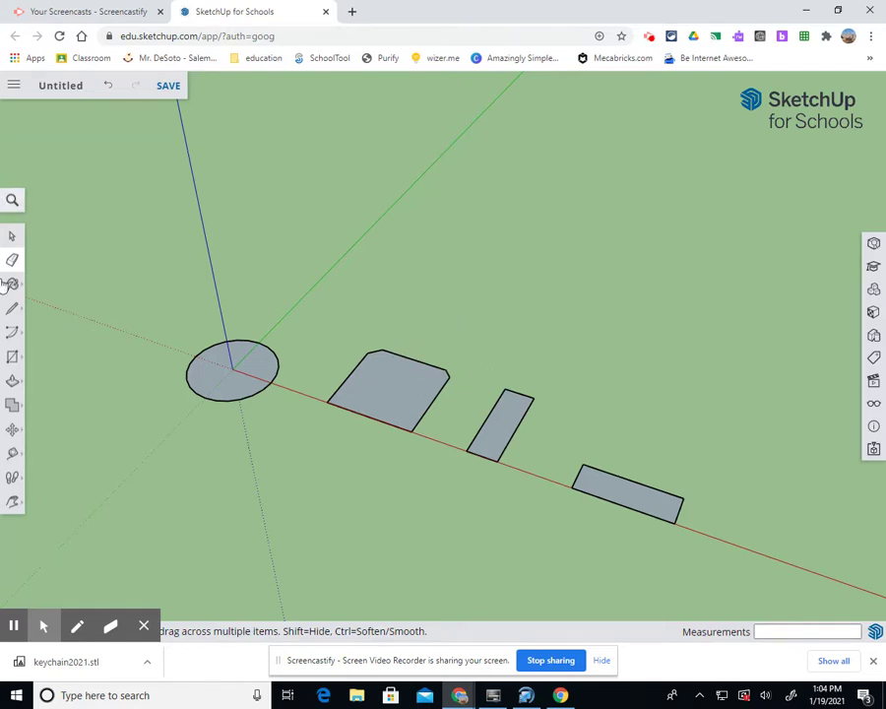
Draw tangent arcs with radii of about 13 mm and 11 mm across the square's two corners on the red axis
click(12, 332)
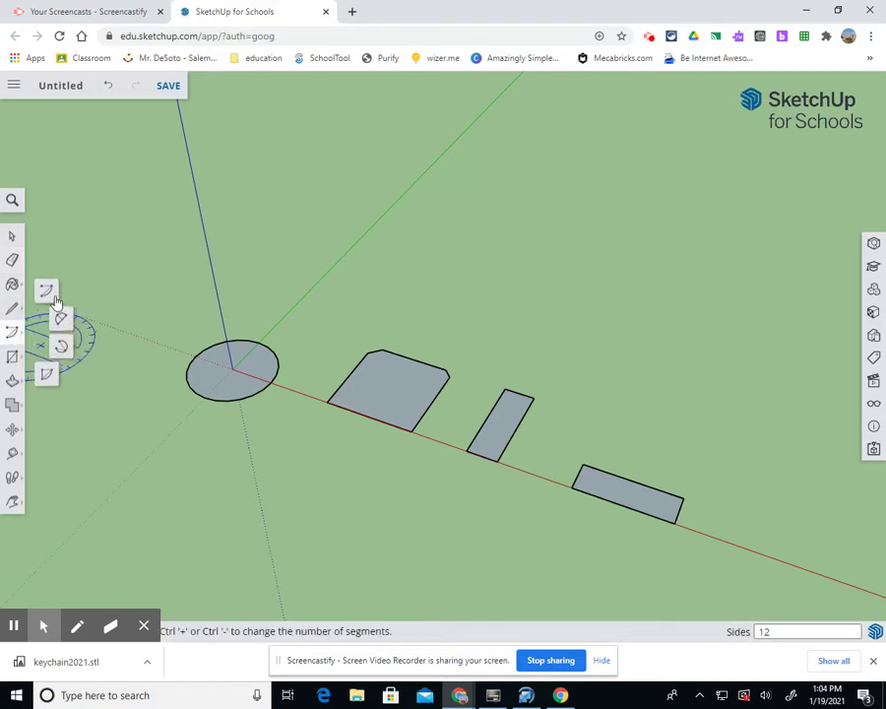
click(60, 318)
scroll(449, 440, up, 5)
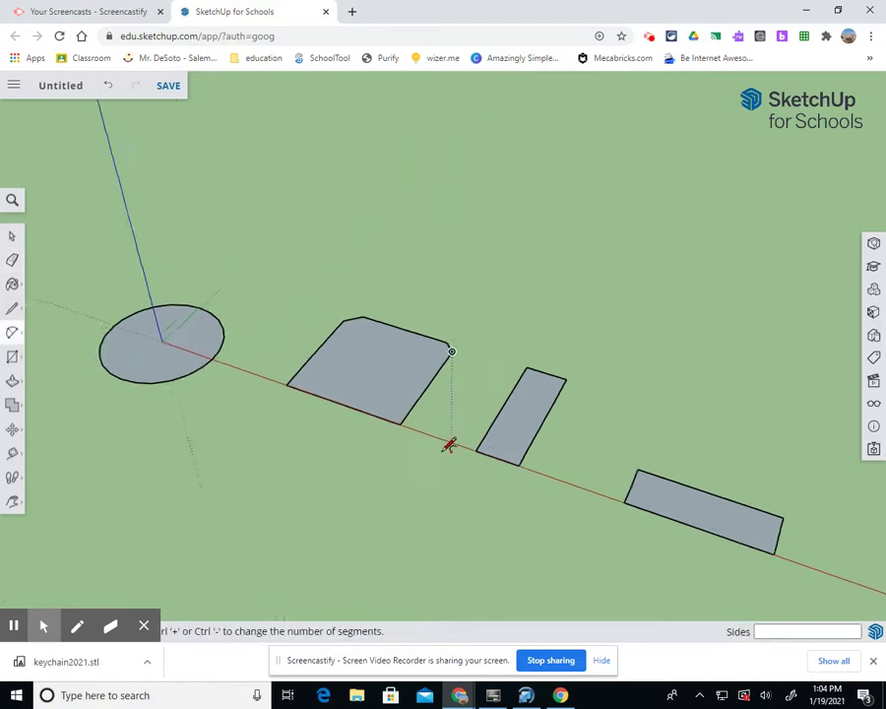
click(241, 339)
click(249, 362)
click(231, 348)
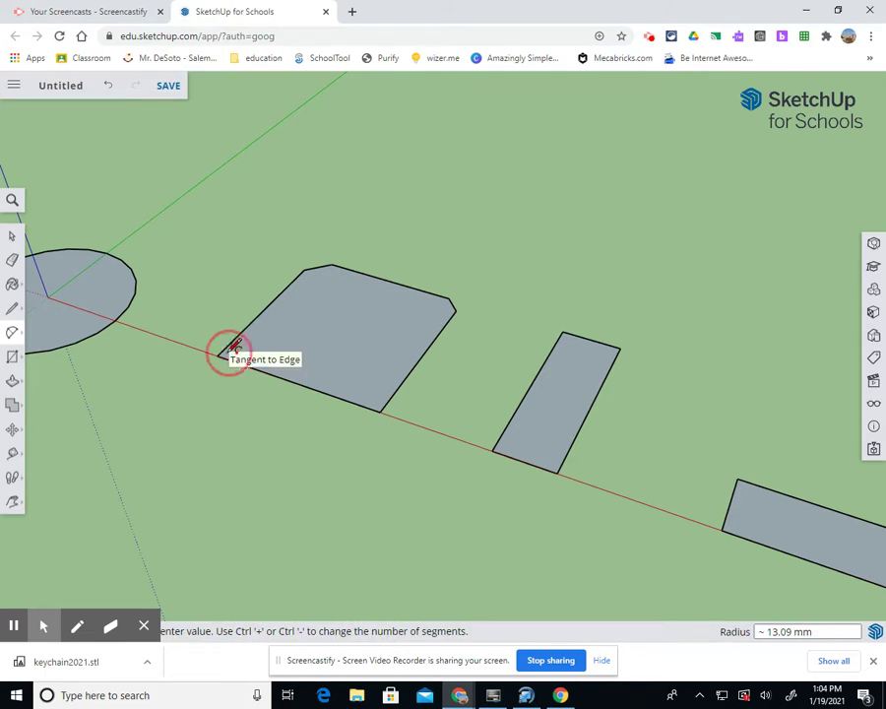
click(393, 394)
click(356, 402)
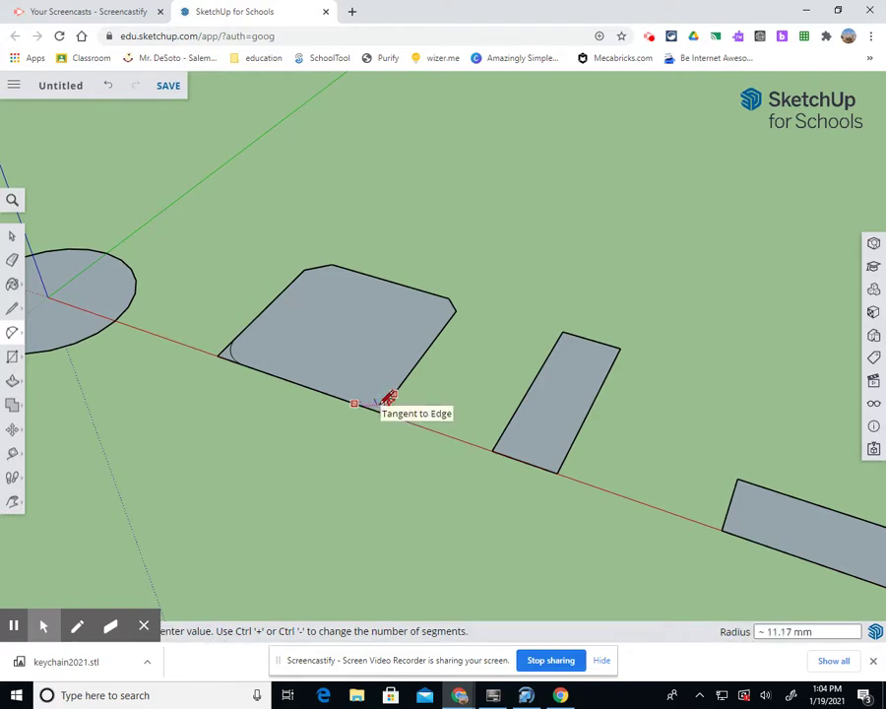
click(390, 396)
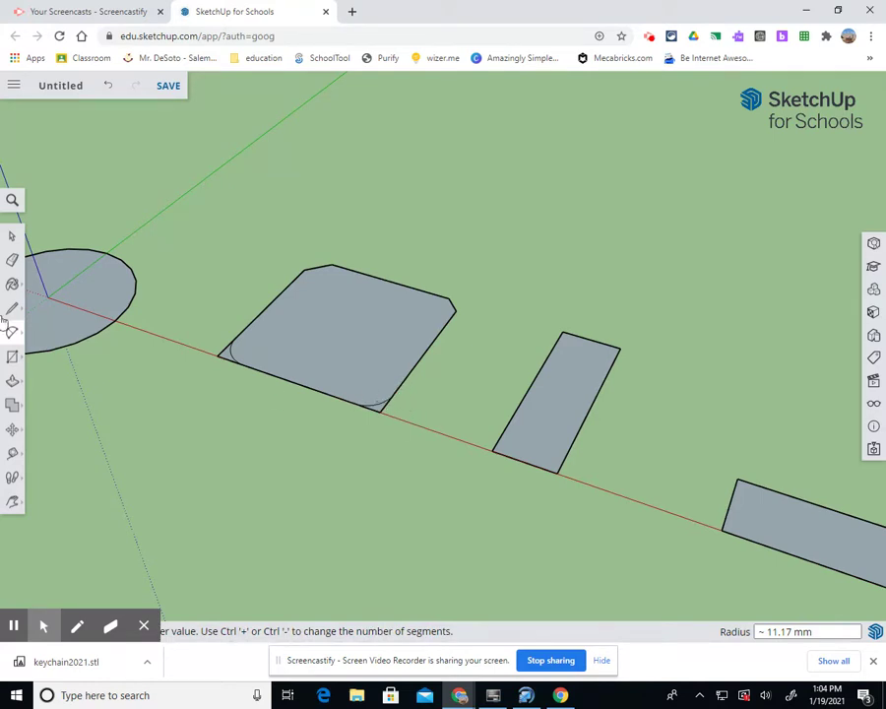
Erase the leftover corner edges outside the two arcs so the square's corners on the red axis are rounded
click(12, 260)
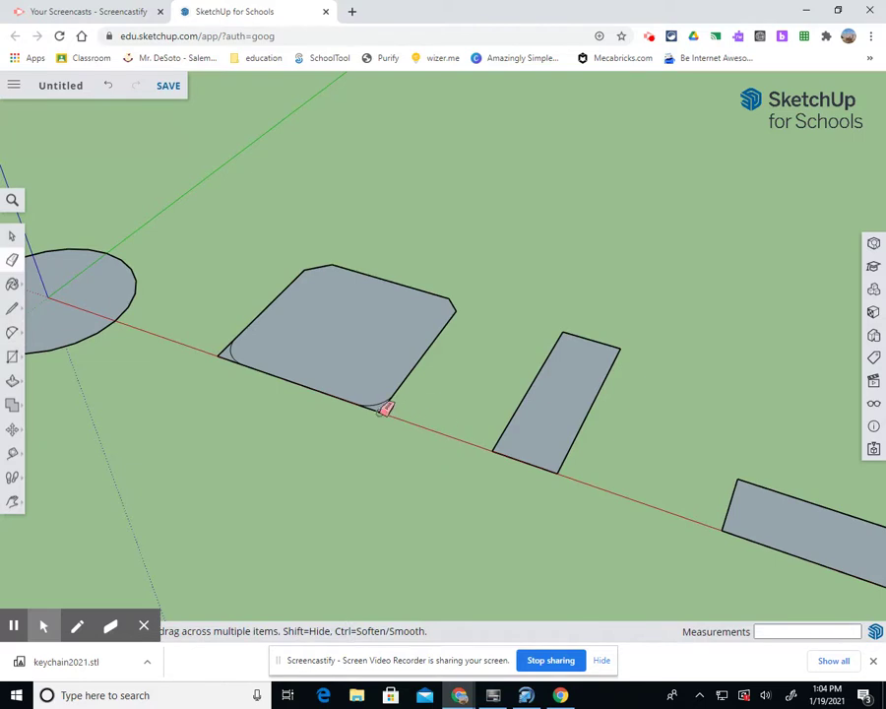
scroll(394, 414, up, 3)
scroll(394, 414, up, 1)
drag(389, 388, 345, 400)
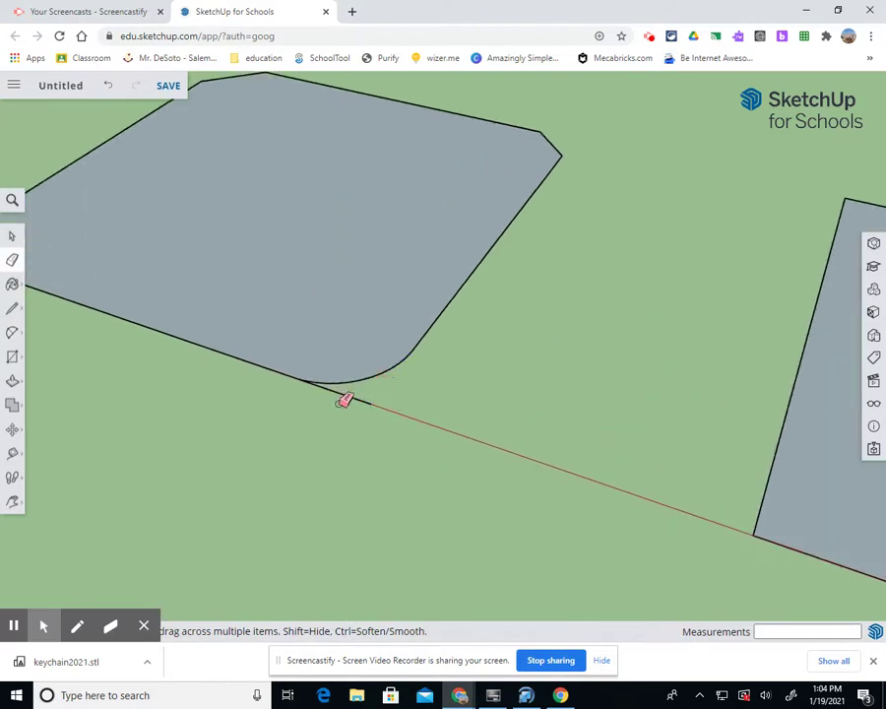
scroll(363, 395, down, 4)
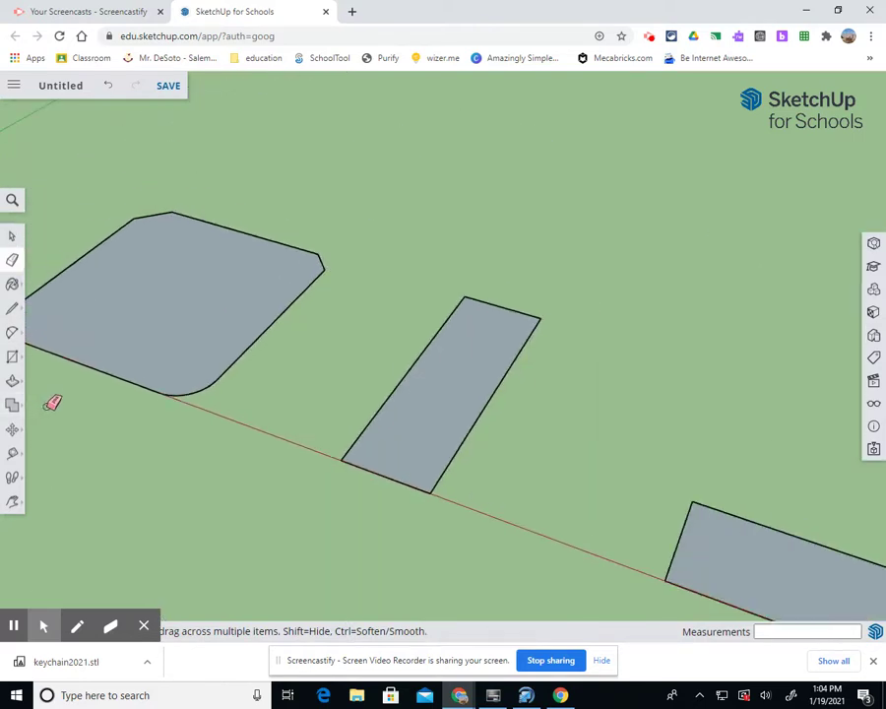
click(13, 500)
drag(60, 475, 337, 493)
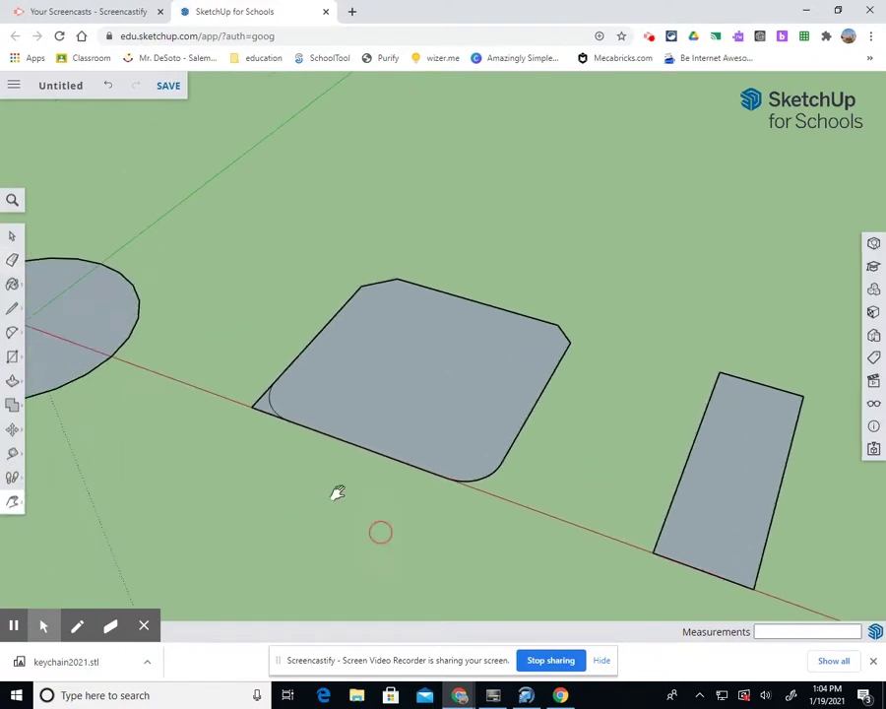
click(12, 262)
drag(265, 392, 268, 411)
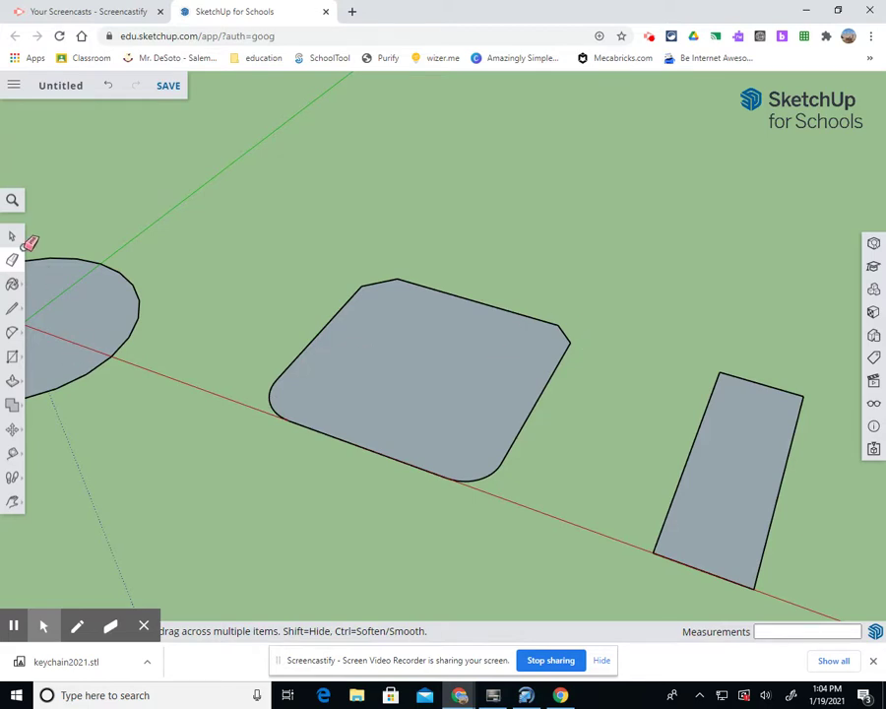
Draw a circle of 2.5 mm radius on the square near the middle of its edge farthest from the red axis
click(13, 358)
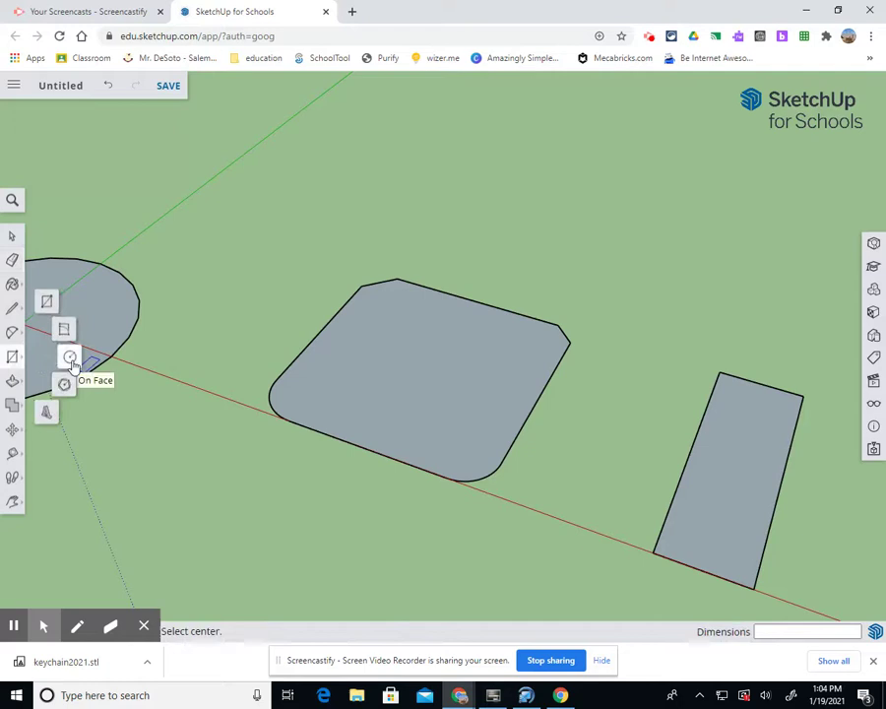
click(68, 360)
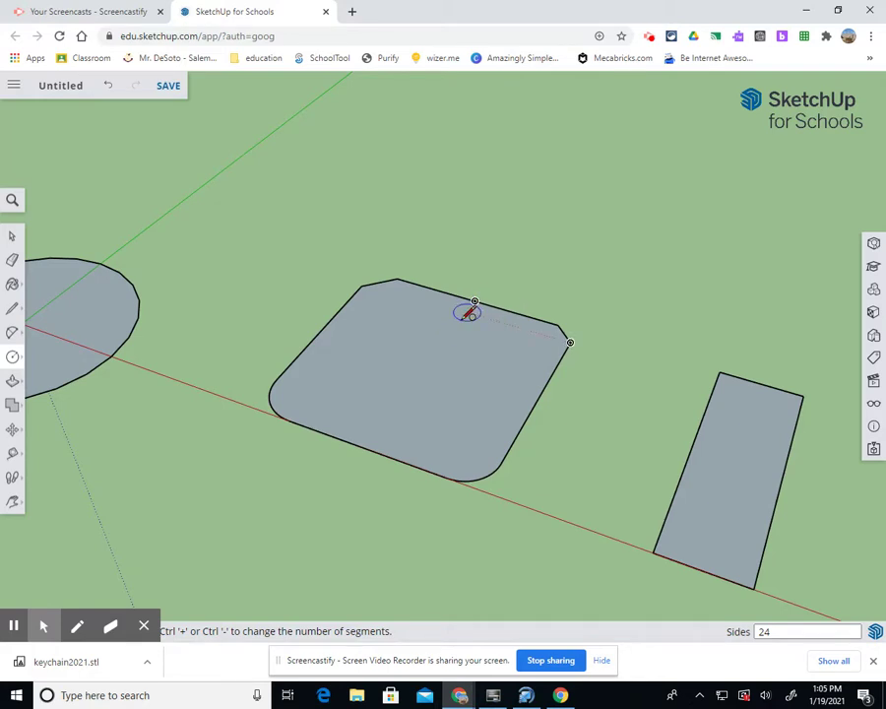
click(469, 312)
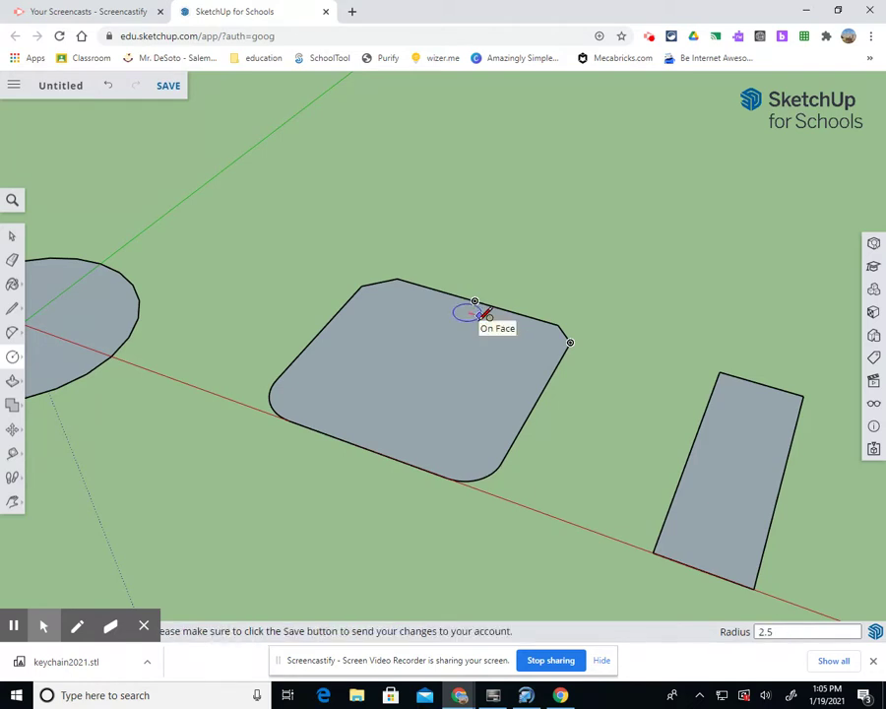
key(Return)
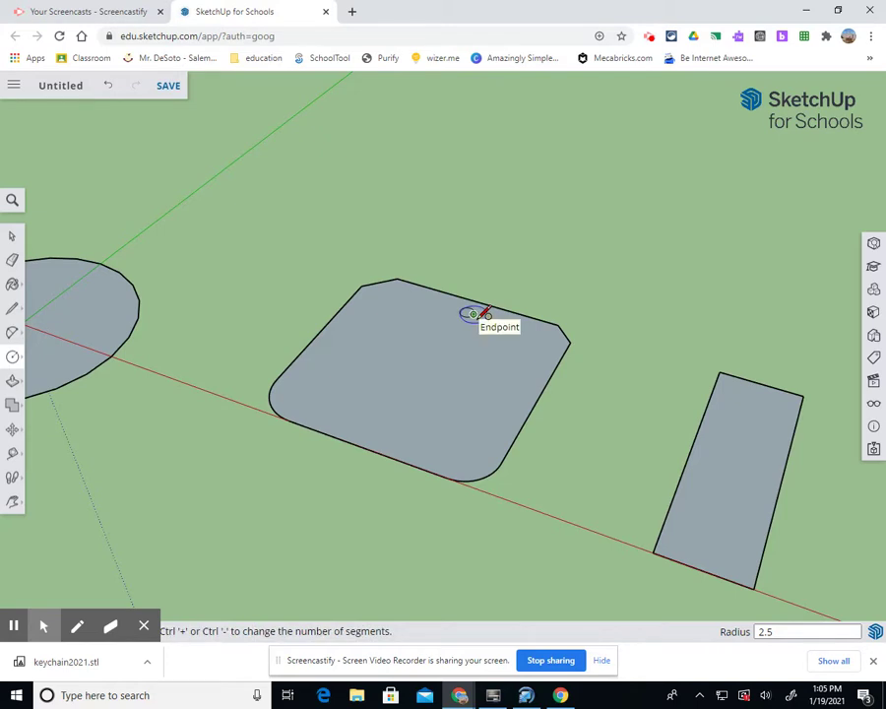
scroll(459, 304, up, 4)
scroll(472, 280, down, 3)
scroll(482, 285, down, 3)
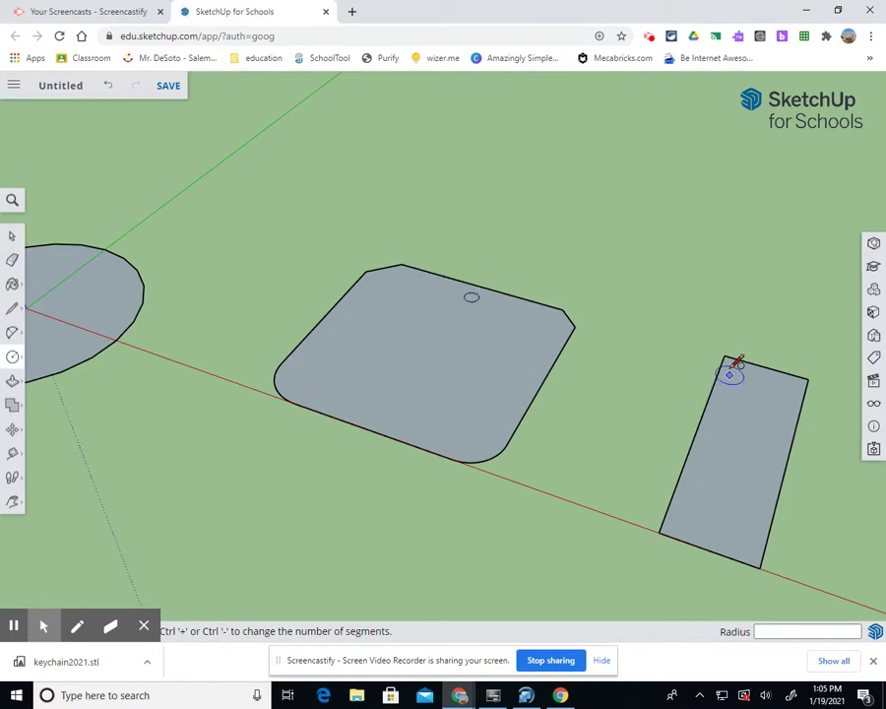
Draw a small hole circle on the narrow rectangle near its far corner on the side facing the square
scroll(748, 384, up, 3)
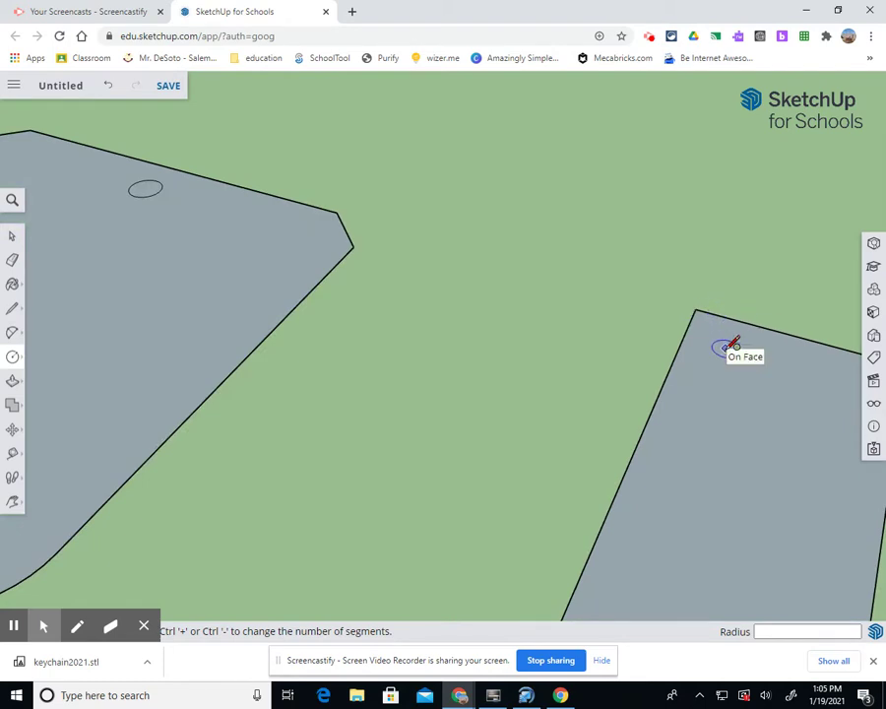
click(725, 348)
click(735, 349)
scroll(753, 413, down, 5)
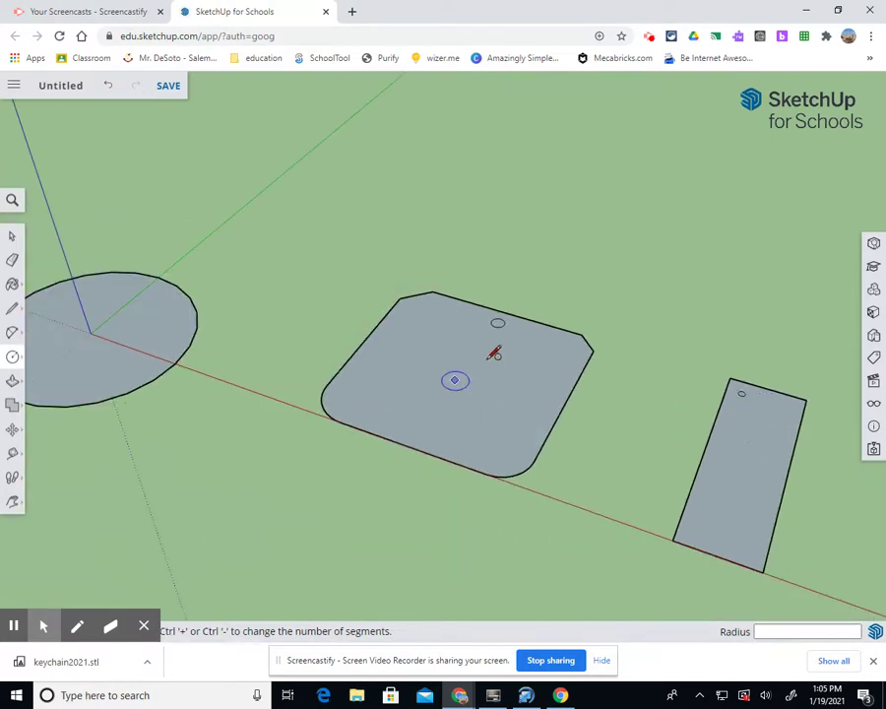
Extrude the face around the hole 15 mm upward on the square and 5 mm on the narrow rectangle
click(12, 380)
click(494, 407)
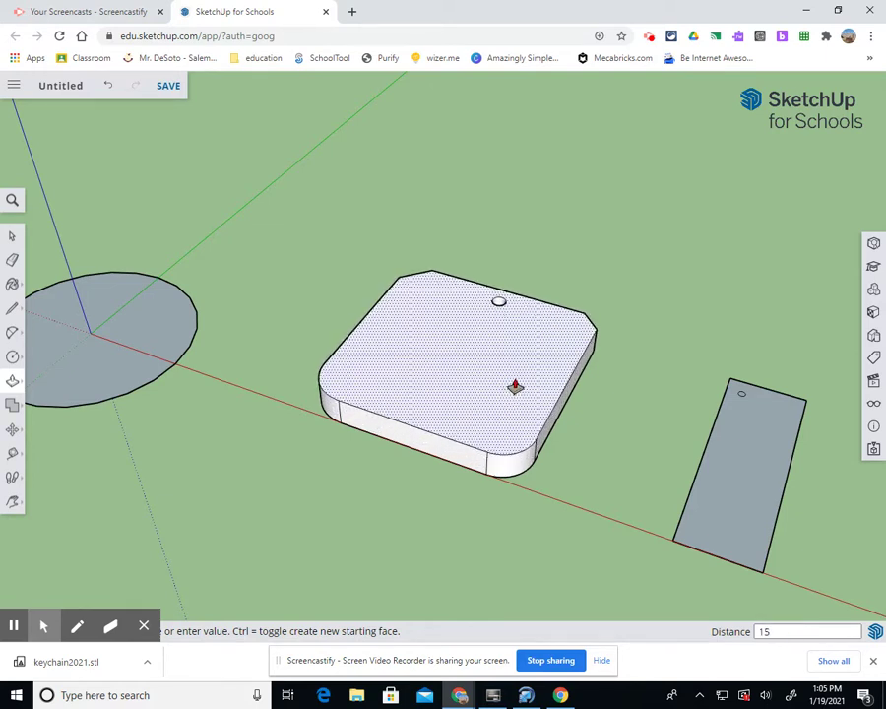
text(15)
key(Return)
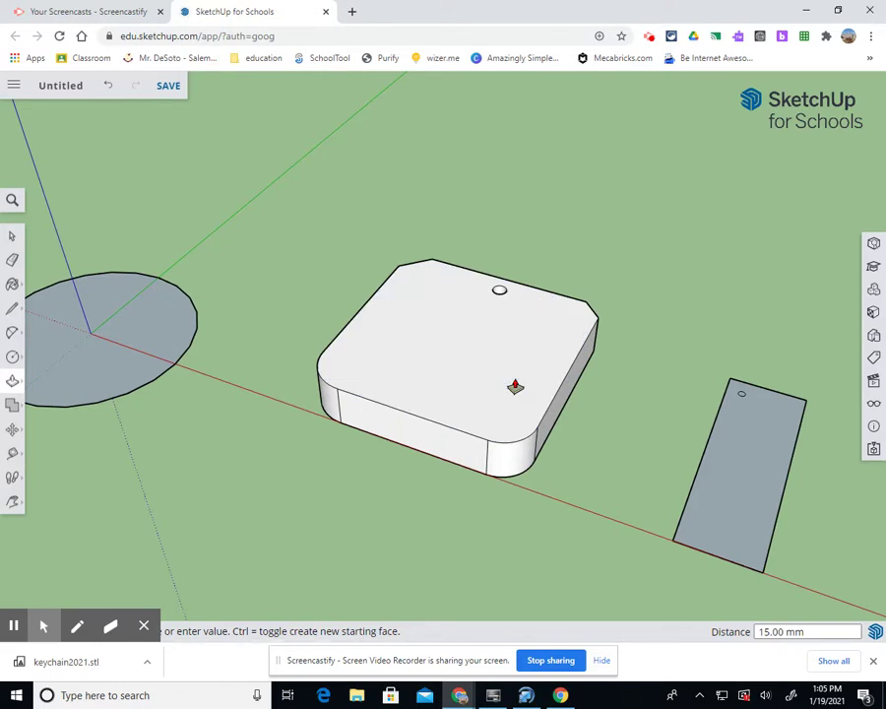
click(733, 506)
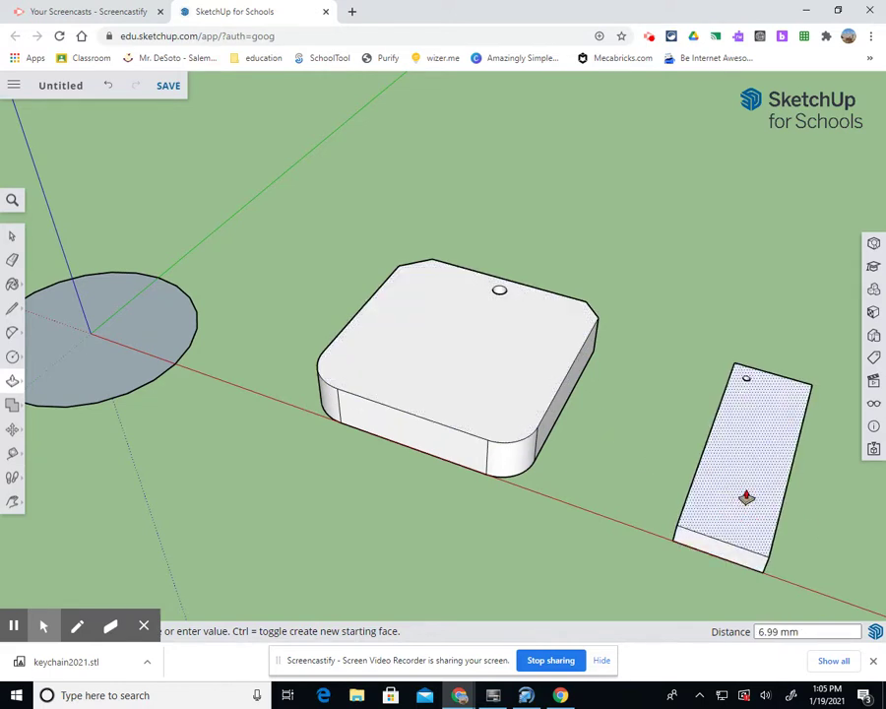
key(Return)
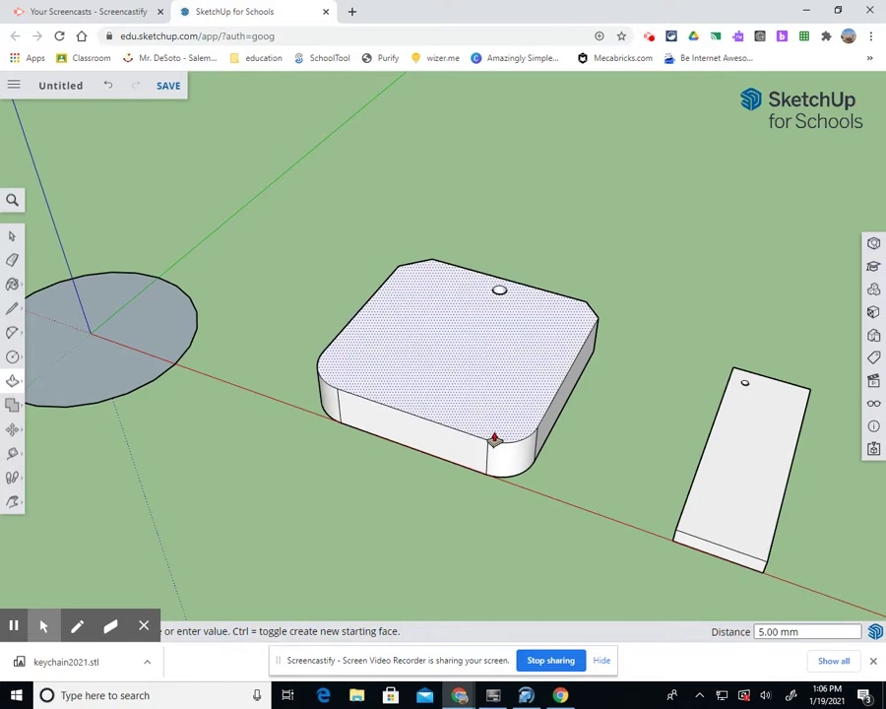
Outline a rectangle reaching about 14 mm in from the square block's far edge around its hole and push it down about 4.6 mm
click(12, 308)
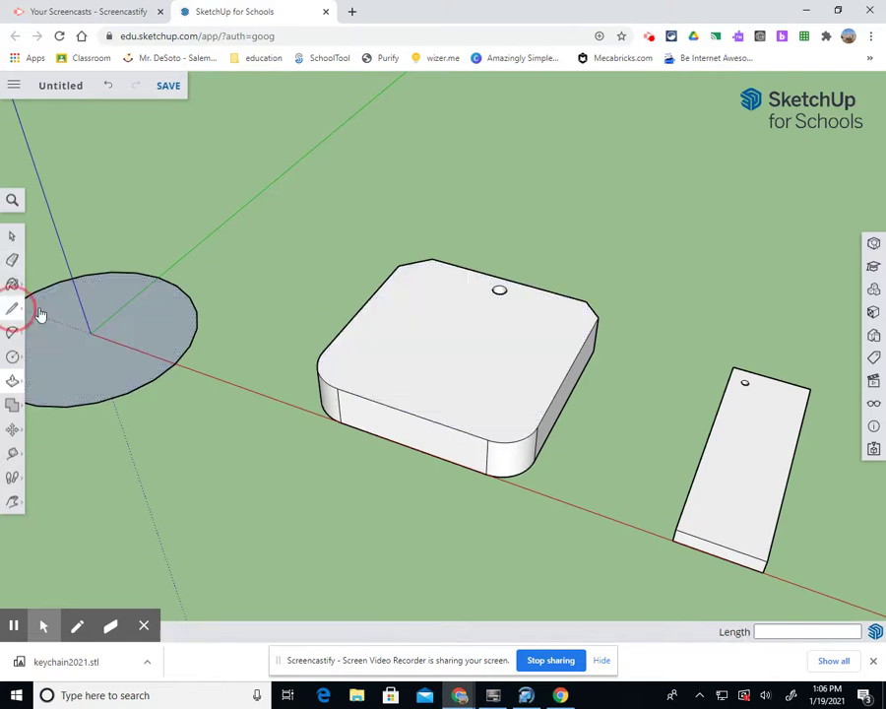
click(469, 269)
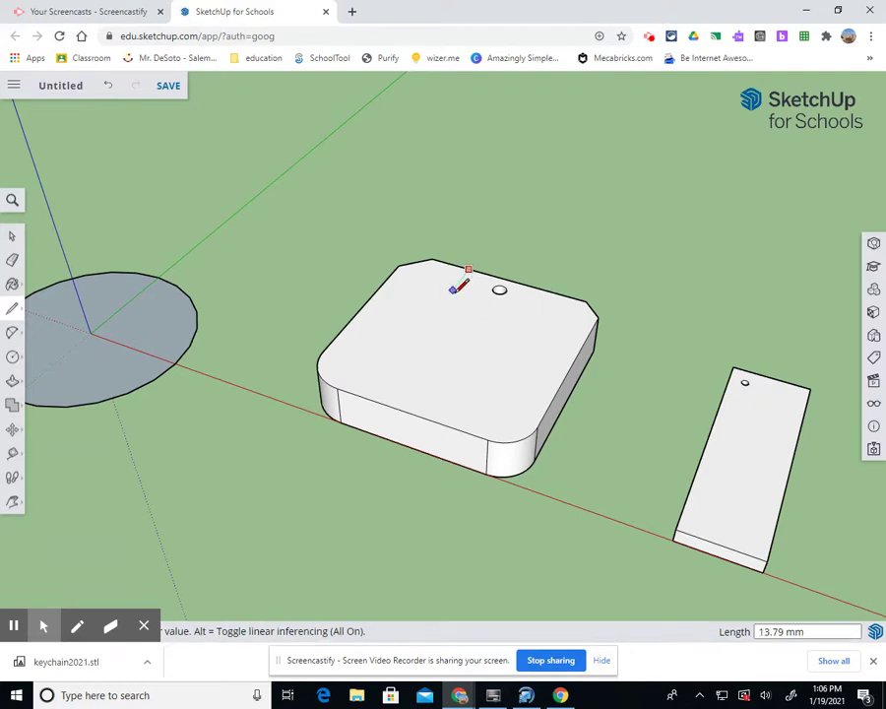
click(452, 289)
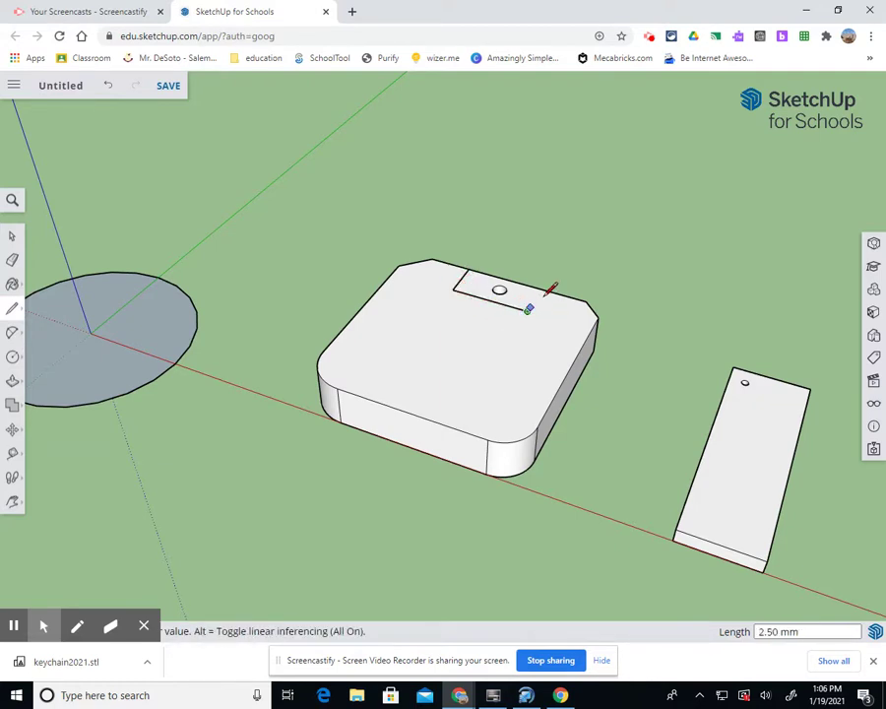
click(530, 309)
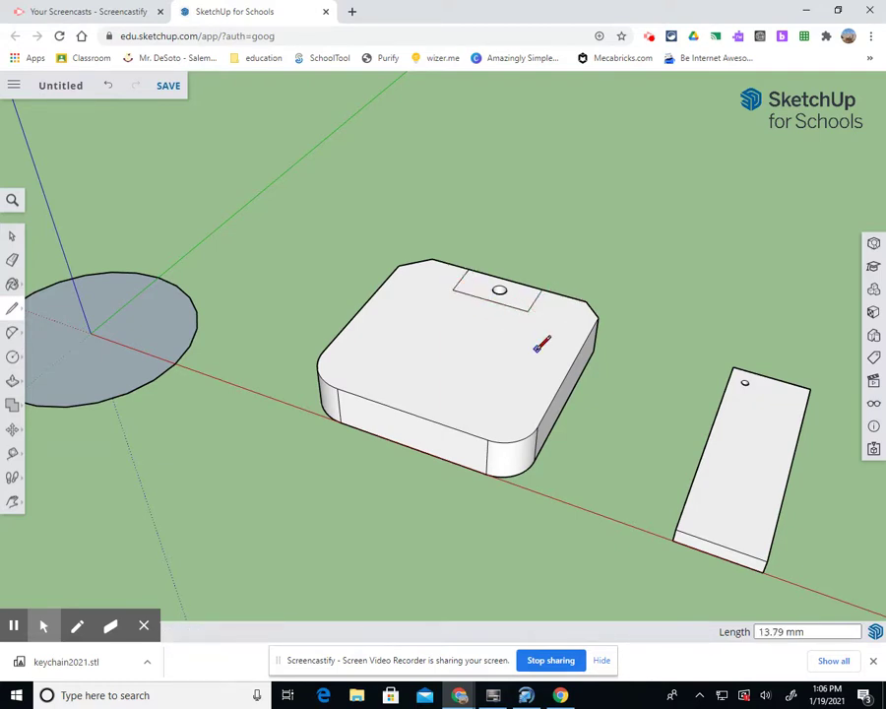
click(12, 382)
drag(513, 300, 512, 313)
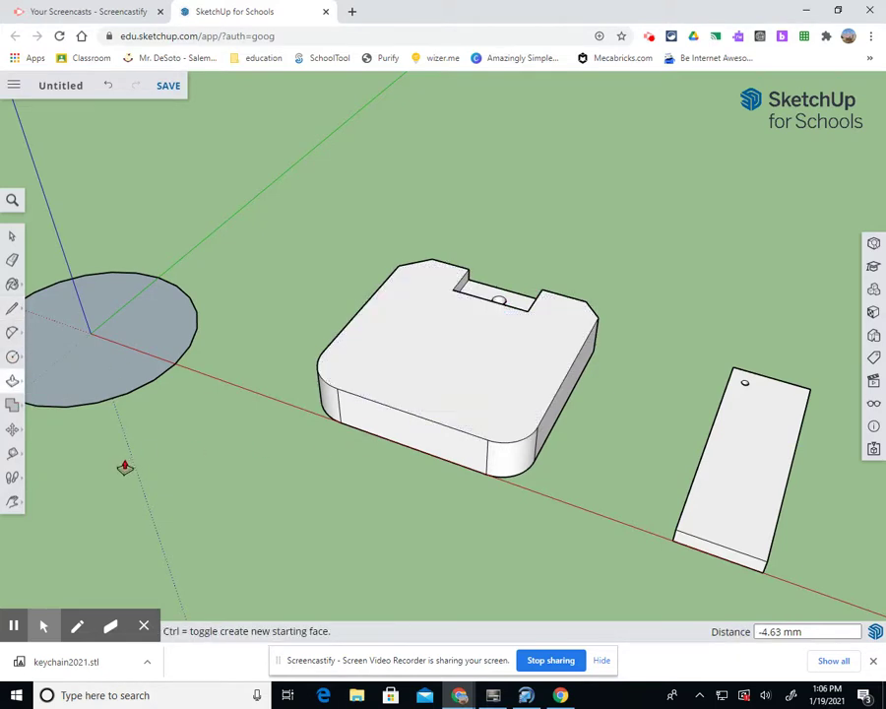
Examine the notched square block and the hole from behind, underneath and above
click(12, 503)
drag(642, 428, 602, 412)
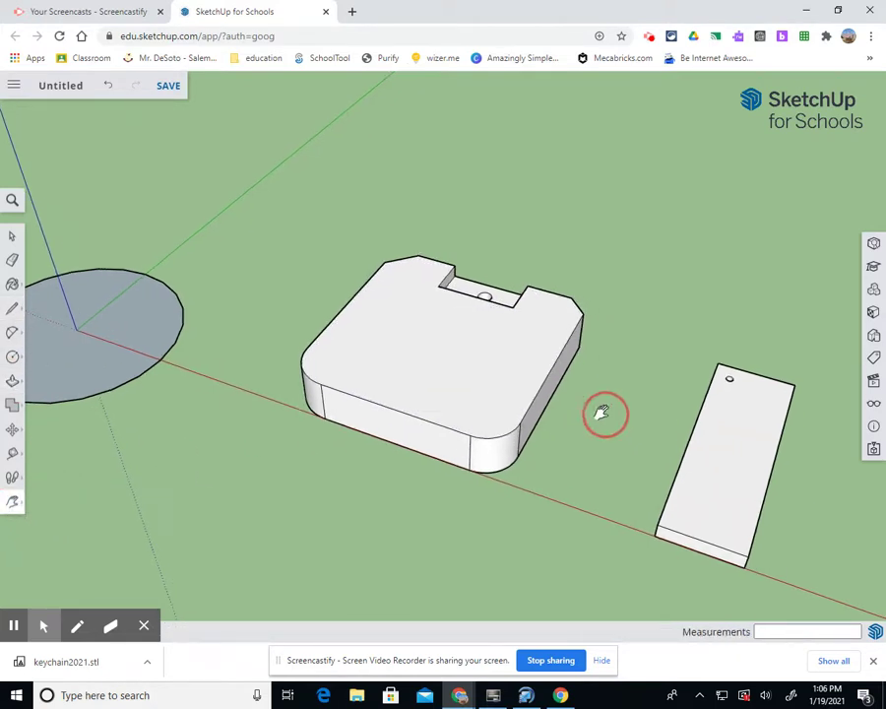
click(8, 506)
click(49, 448)
drag(580, 370, 162, 356)
drag(621, 450, 437, 311)
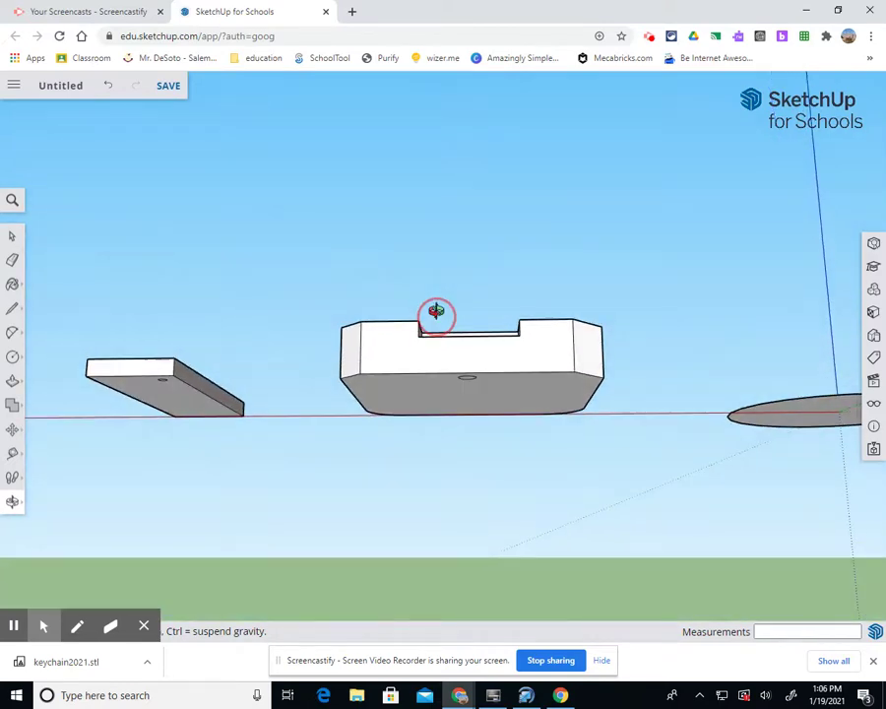
click(12, 309)
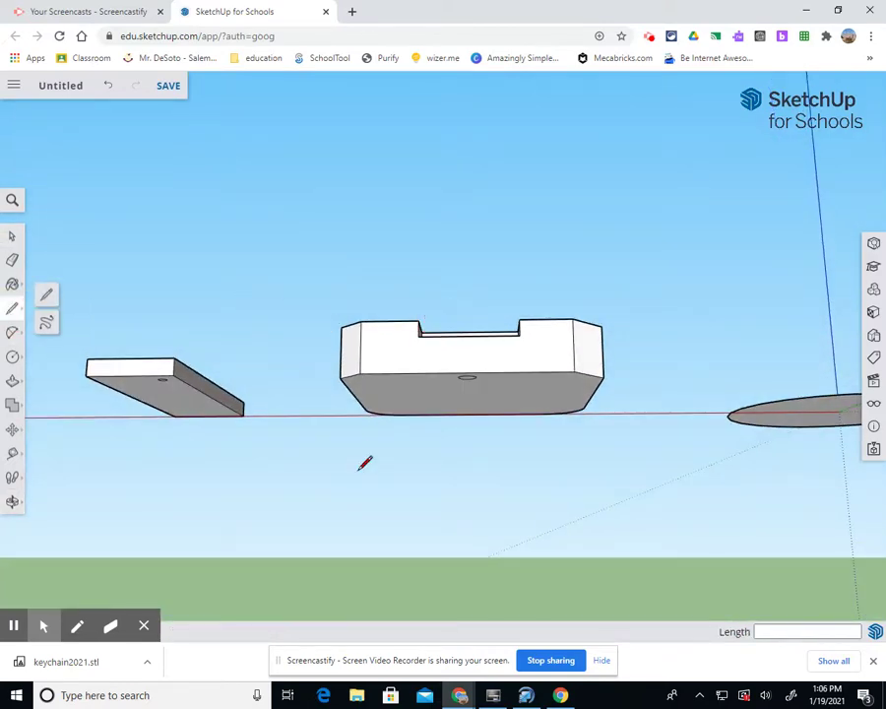
click(12, 501)
drag(455, 457, 270, 246)
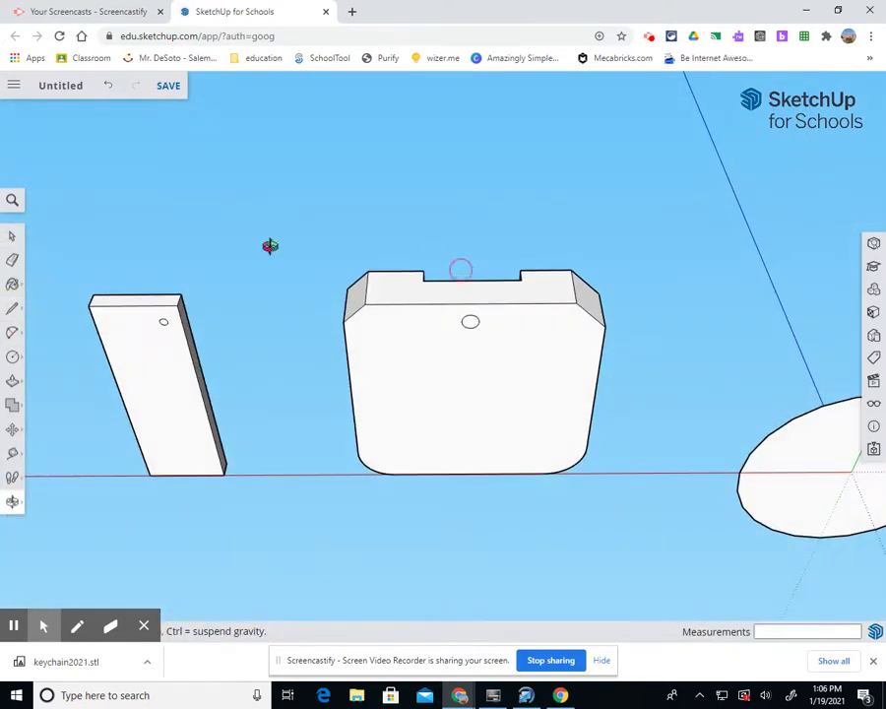
click(12, 308)
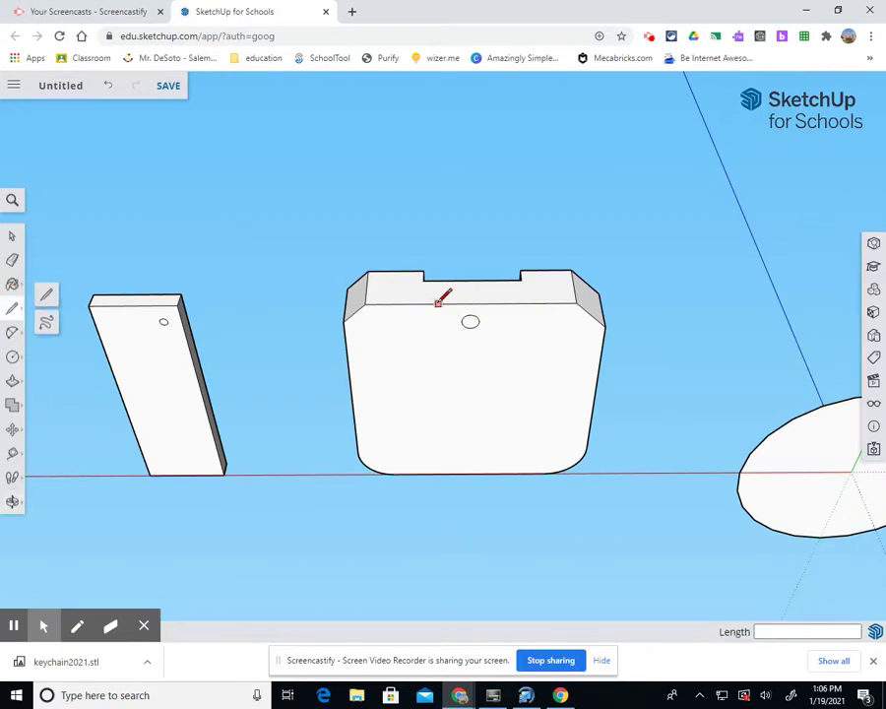
click(14, 502)
drag(449, 283, 526, 516)
drag(391, 314, 601, 373)
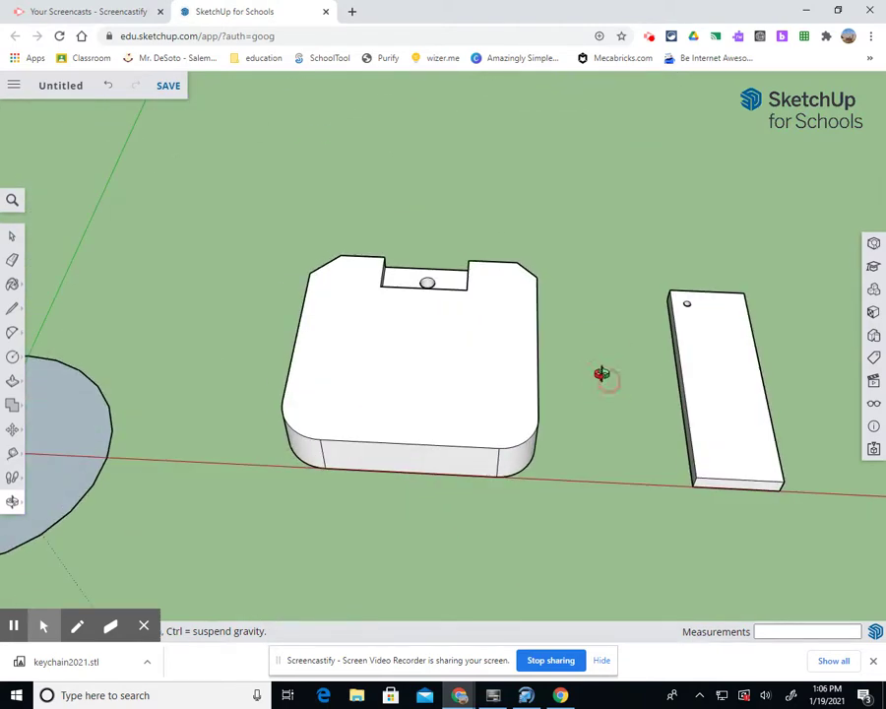
Extrude the large circle at the origin 5 mm upward
drag(632, 333, 144, 428)
click(13, 381)
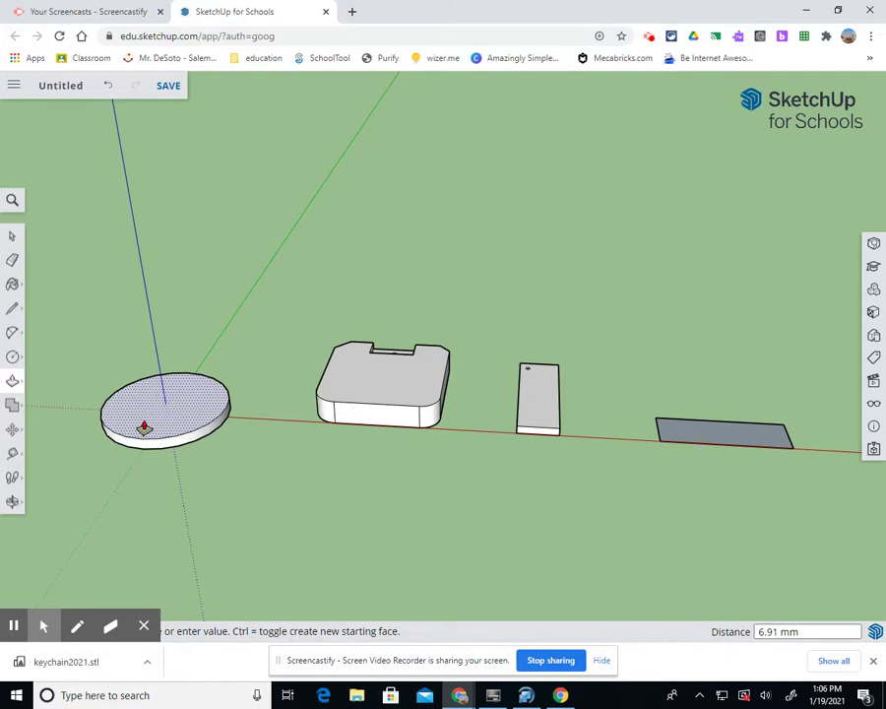
key(Return)
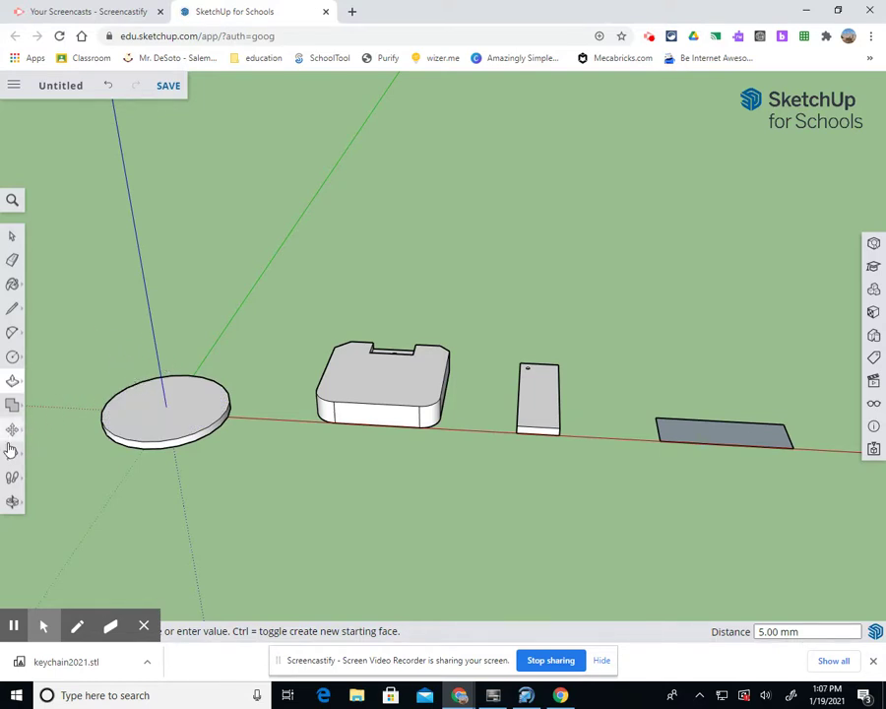
click(13, 384)
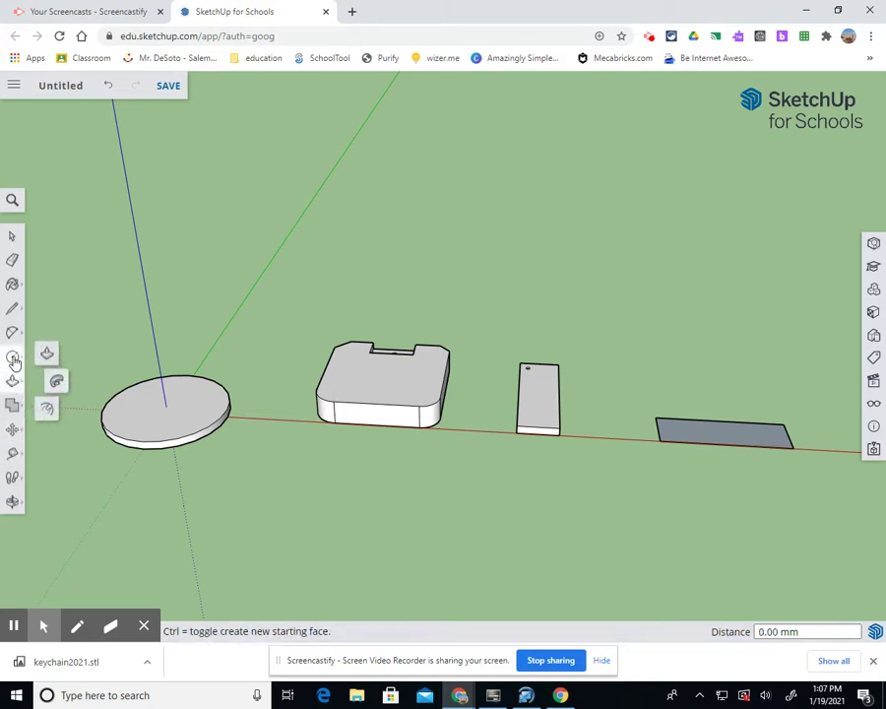
Start a 3D text reading TECH 7 in the bold style of the Lora font
click(13, 358)
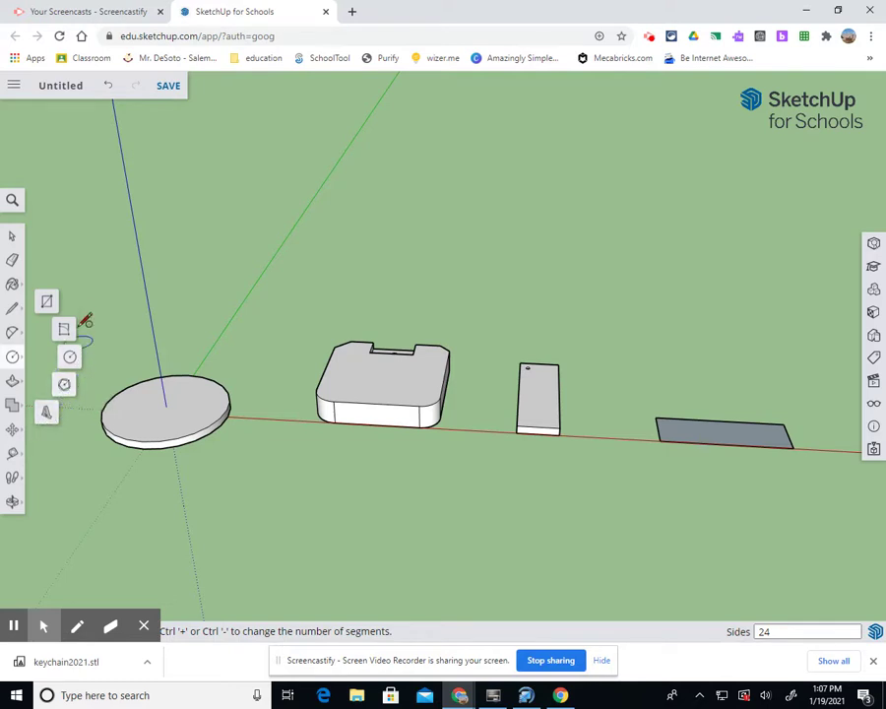
click(47, 412)
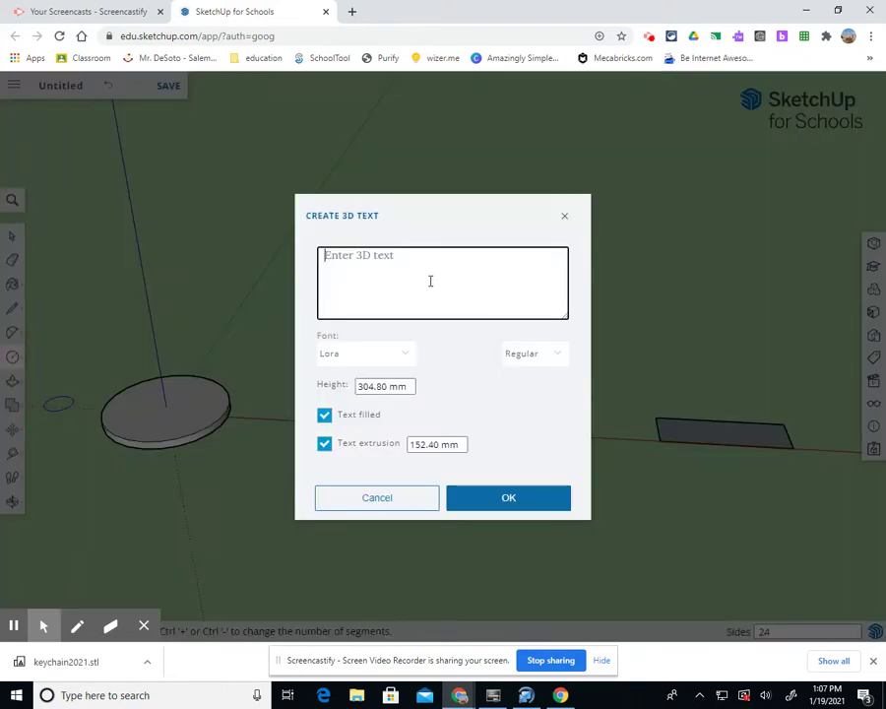
text(TECH 7)
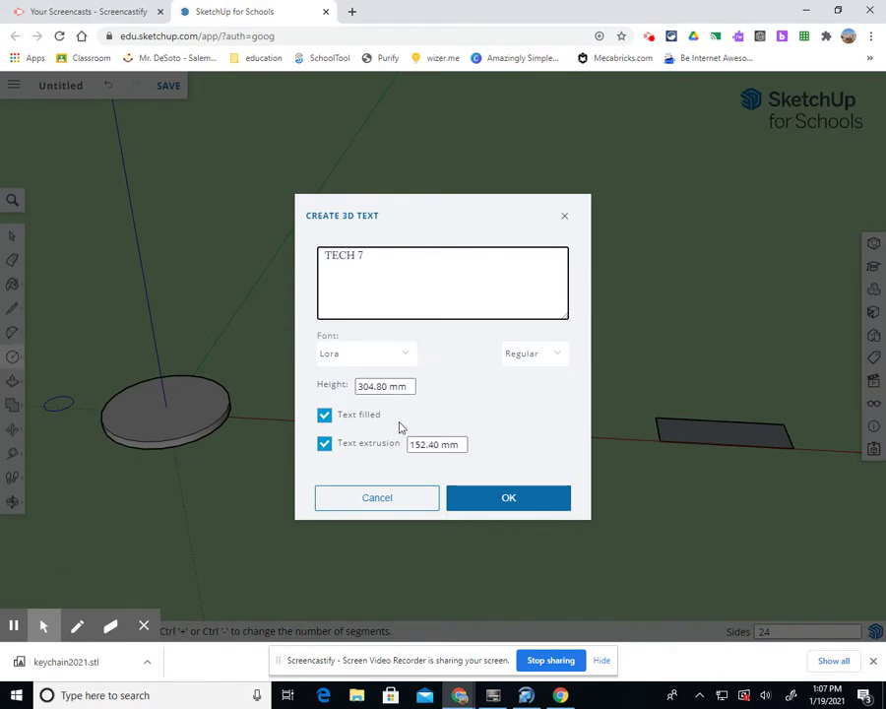
click(556, 357)
click(533, 405)
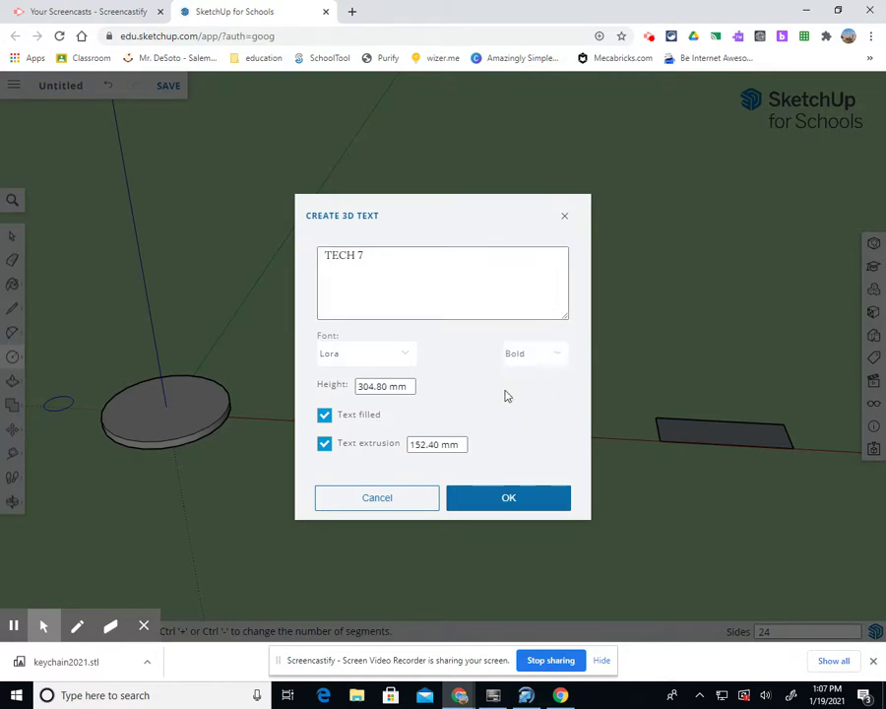
click(406, 353)
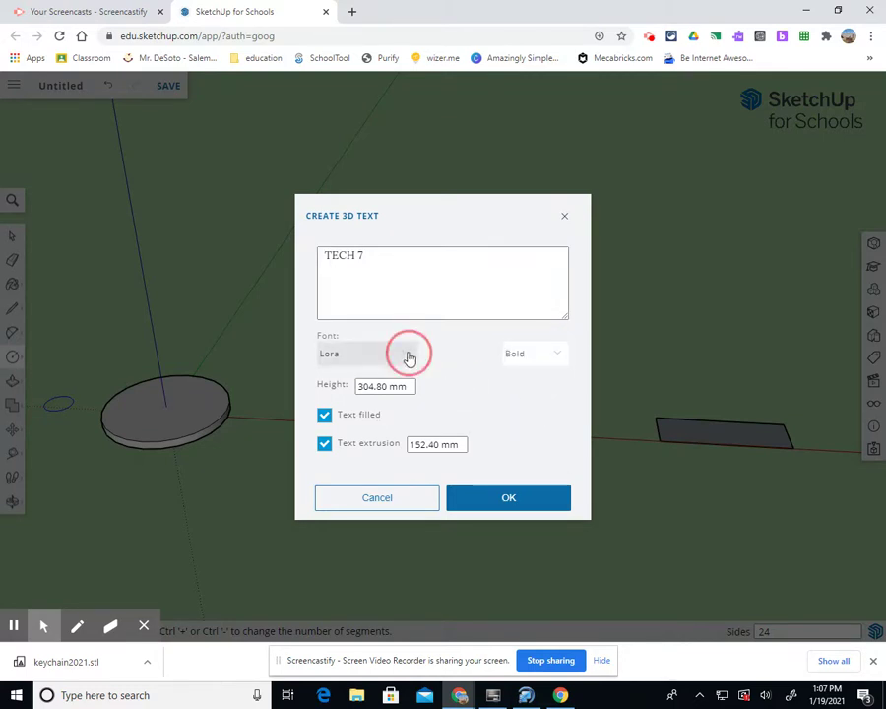
click(484, 352)
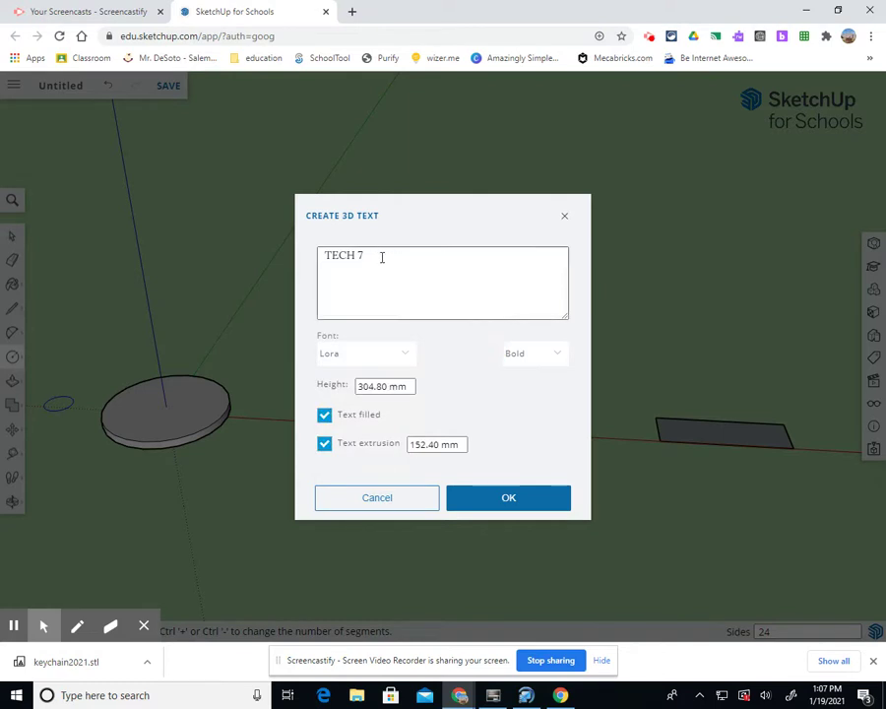
drag(382, 255, 322, 252)
click(558, 356)
click(544, 404)
drag(376, 254, 304, 256)
text(TE)
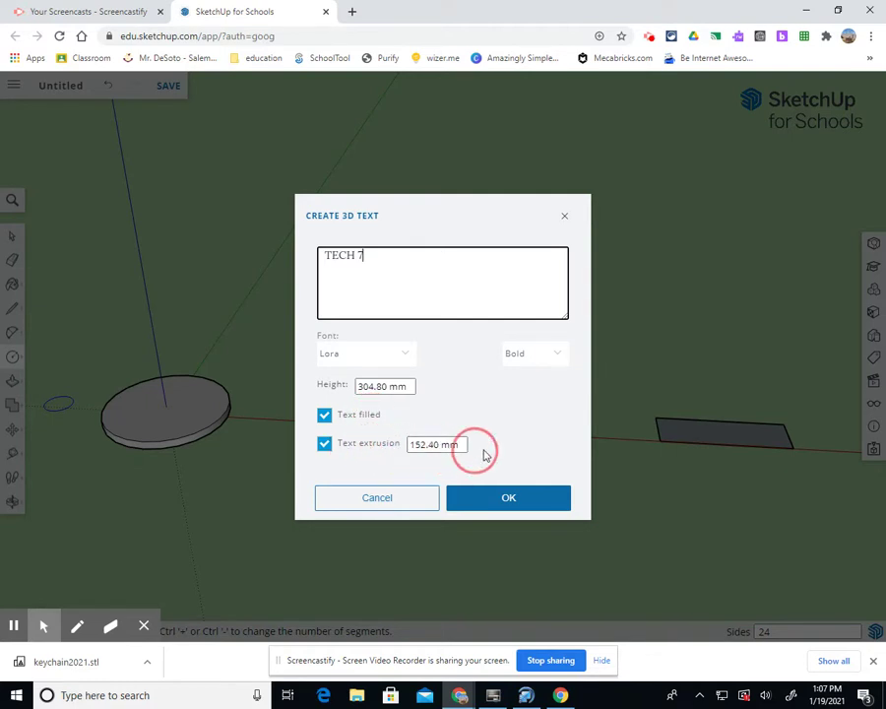
Set the 3D text's extrusion and height to 5 mm each and accept it for placement
drag(440, 445, 414, 443)
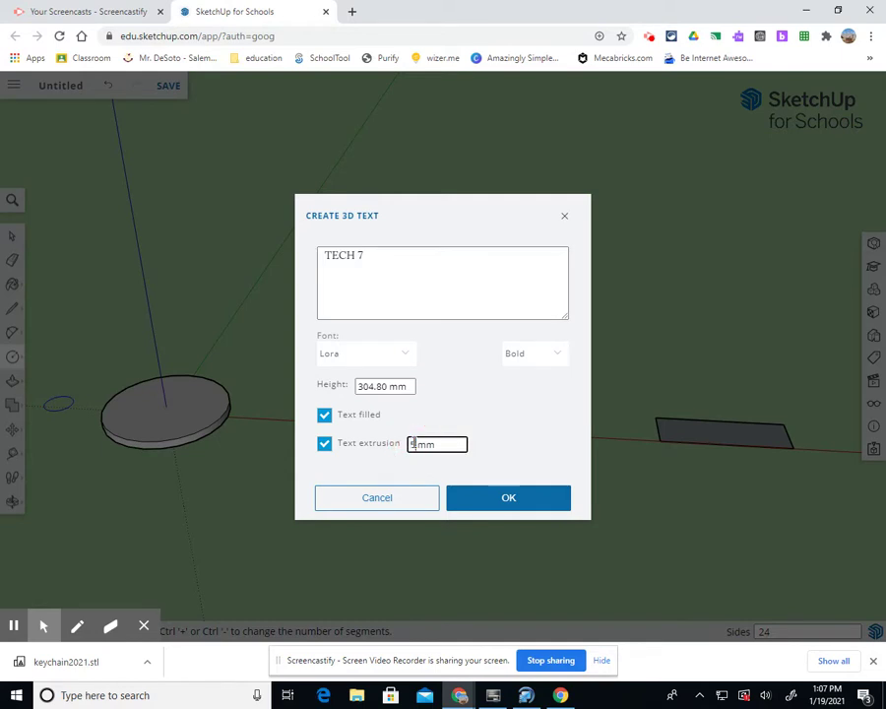
click(391, 386)
drag(410, 387, 347, 390)
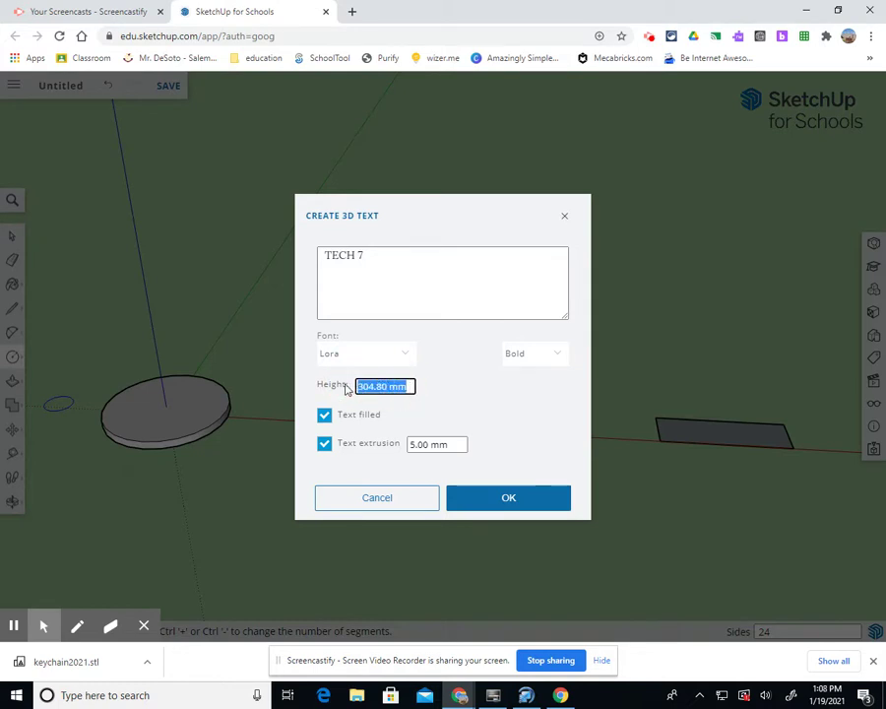
text(5)
key(Tab)
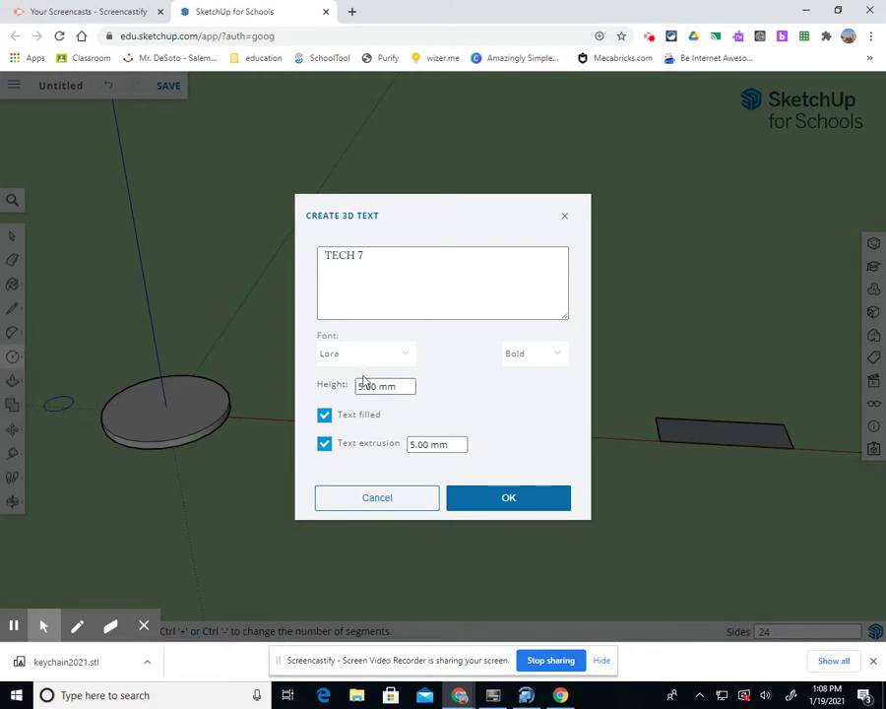
click(512, 504)
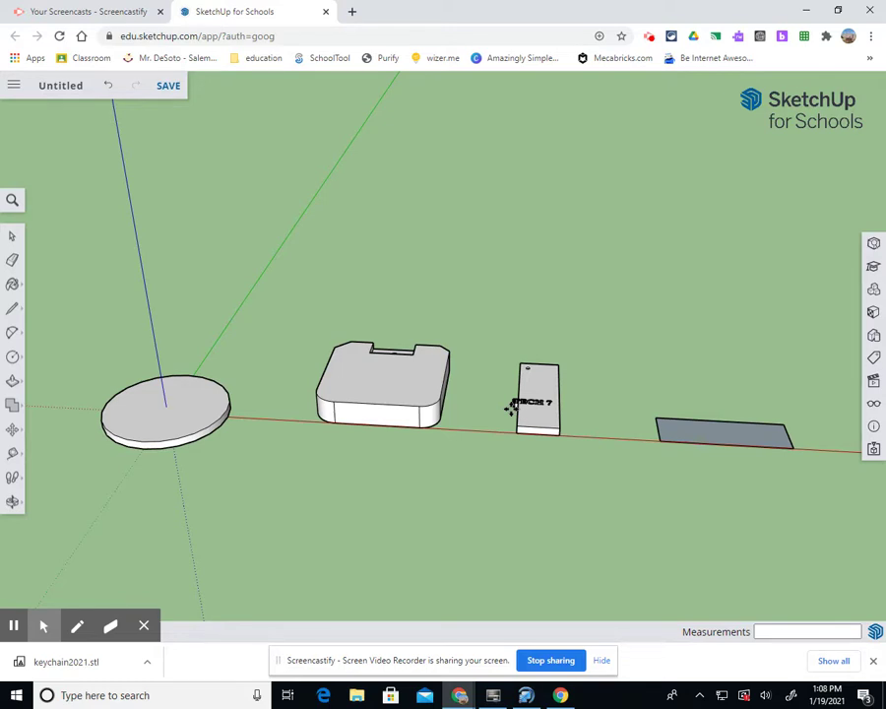
scroll(511, 406, up, 5)
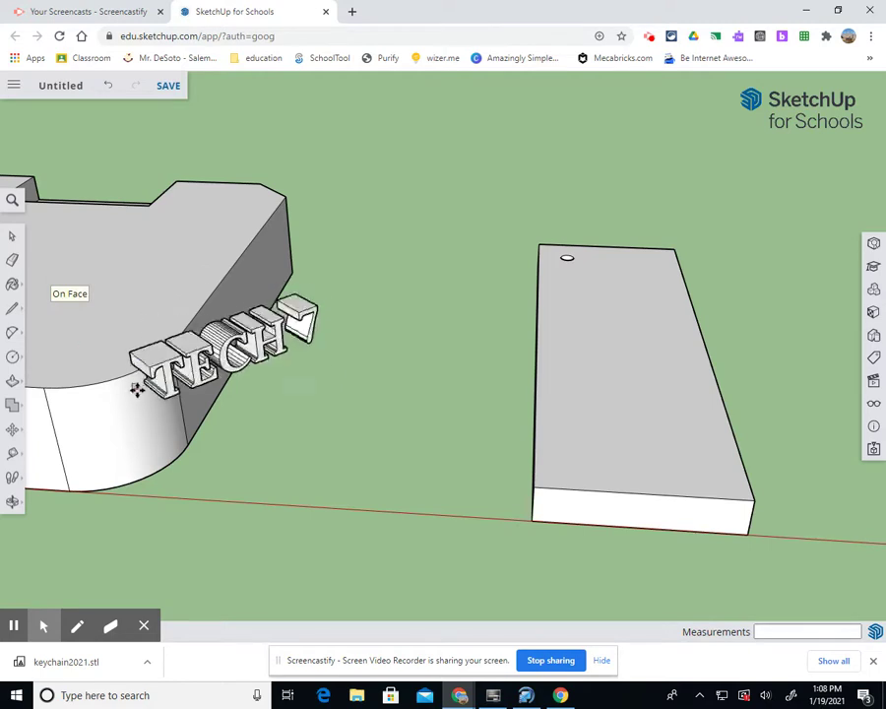
scroll(135, 386, down, 6)
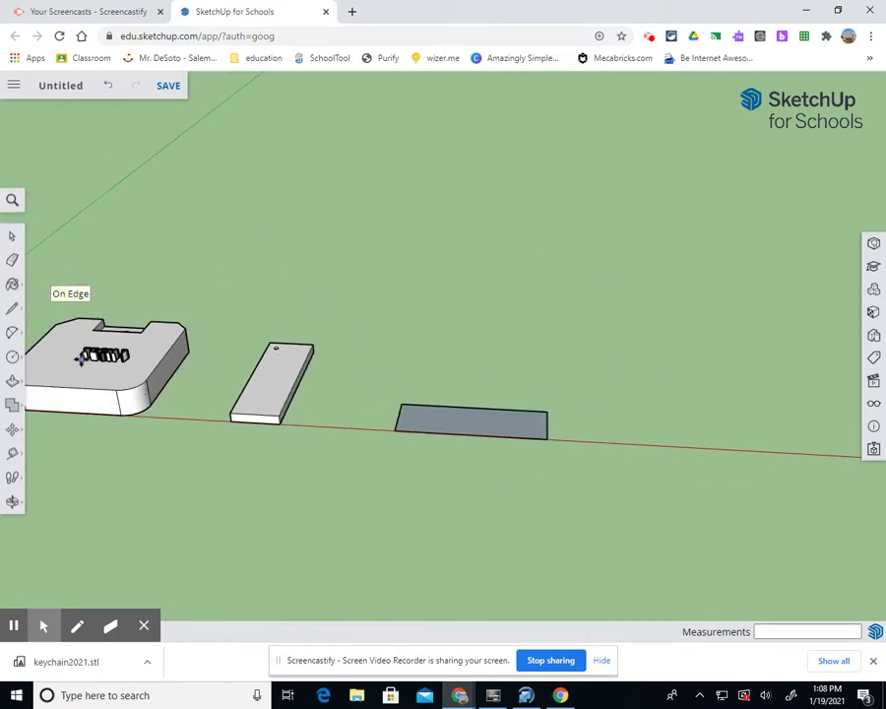
Start the bold TECH 7 text again and place it near the centre of the circular base's top face
click(15, 502)
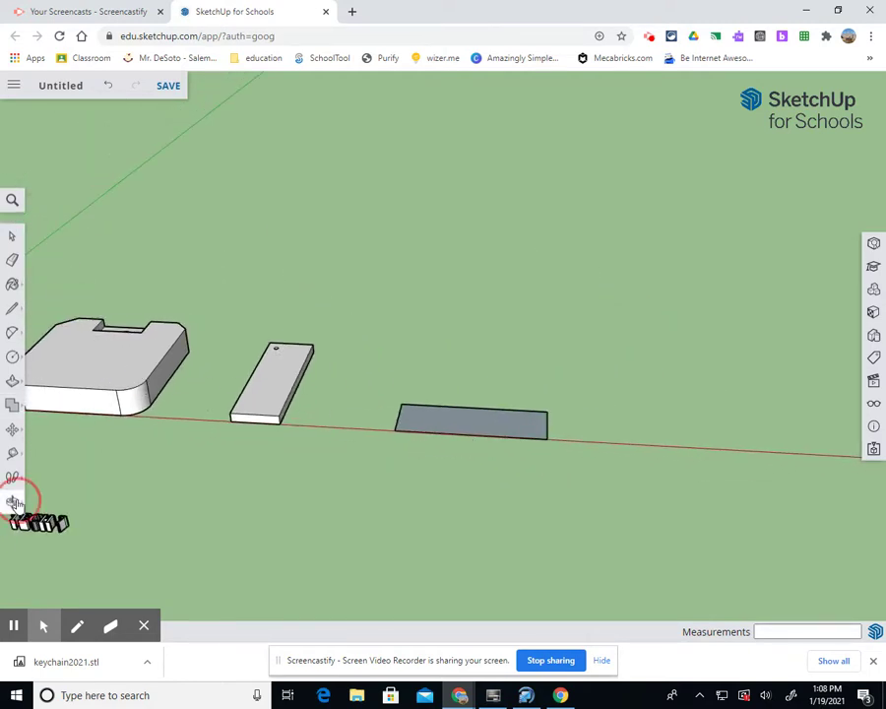
click(69, 472)
drag(148, 475, 678, 495)
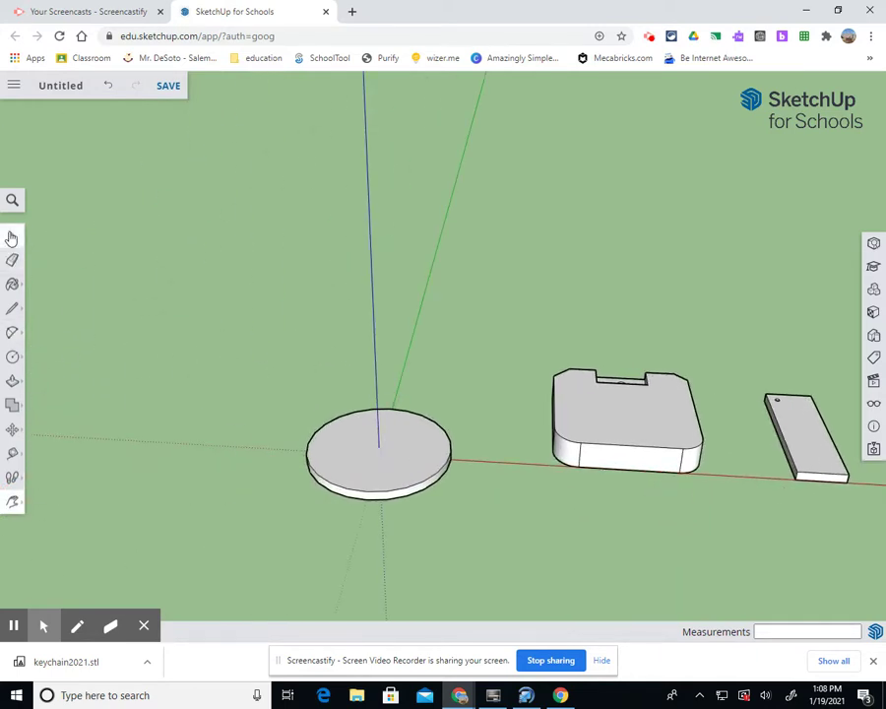
click(15, 237)
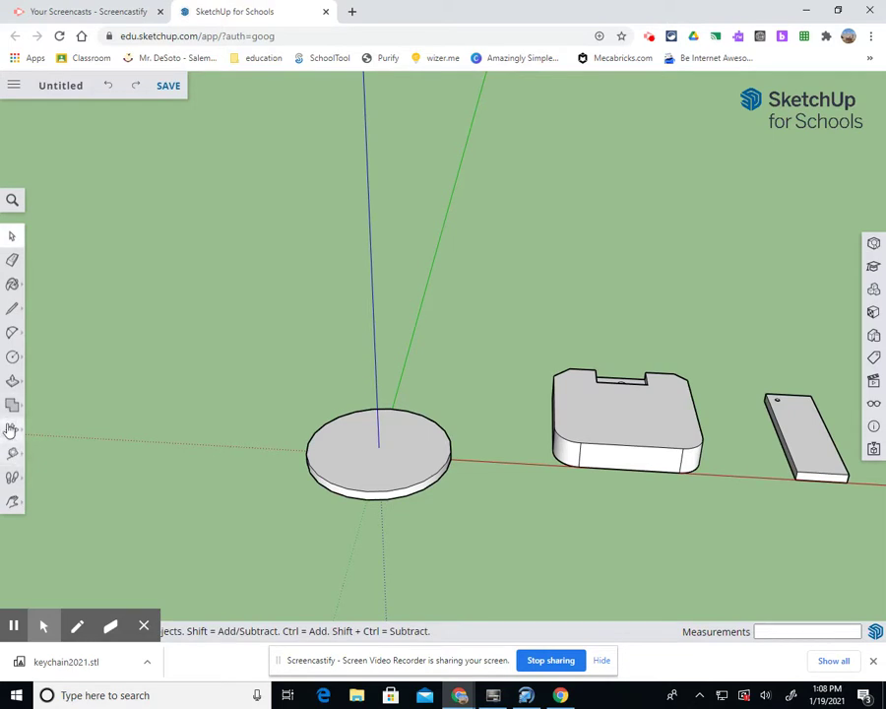
click(12, 356)
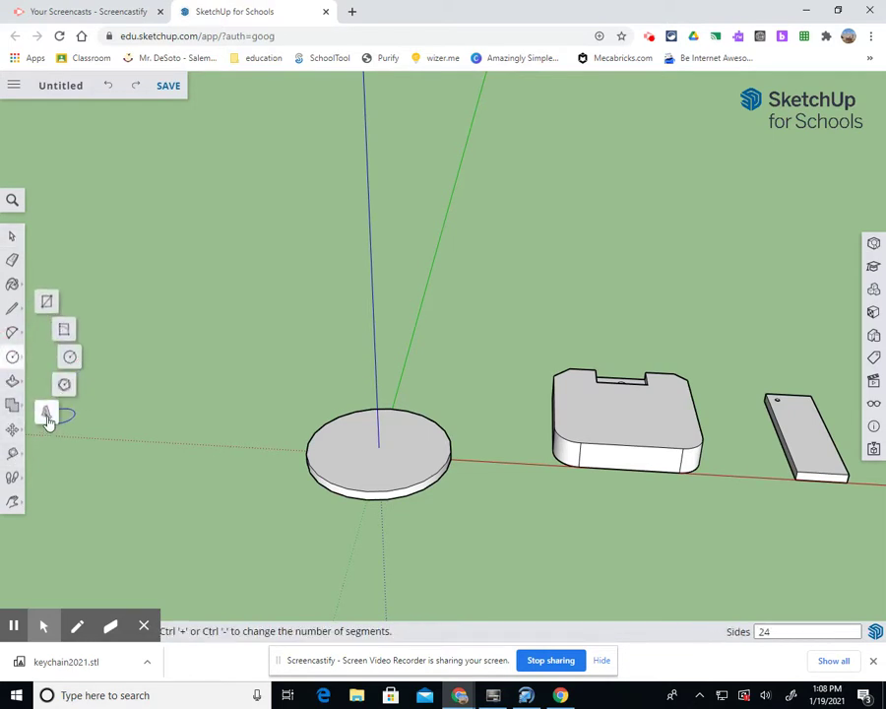
click(47, 418)
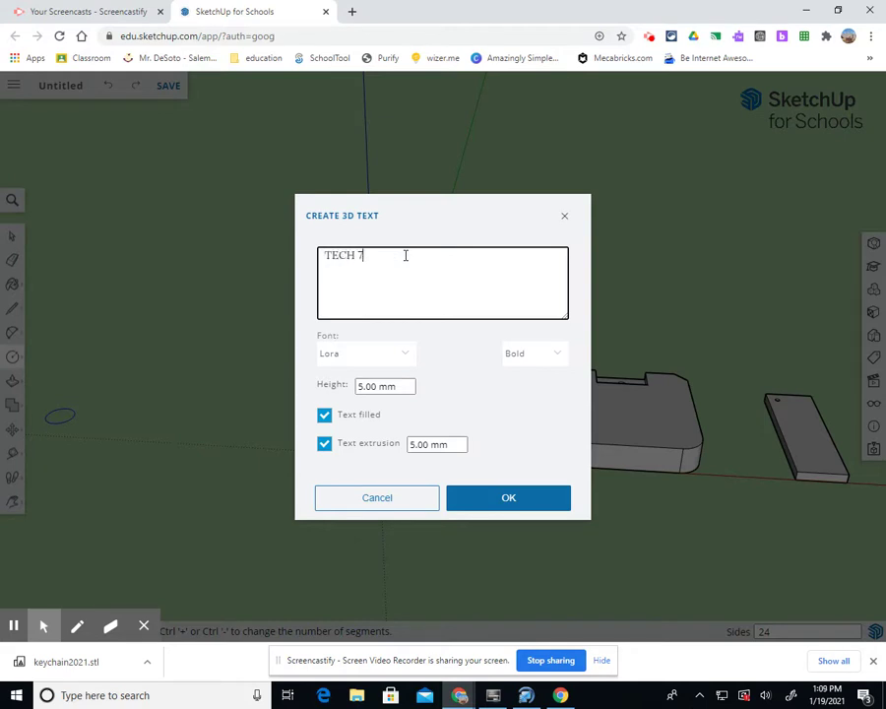
click(407, 445)
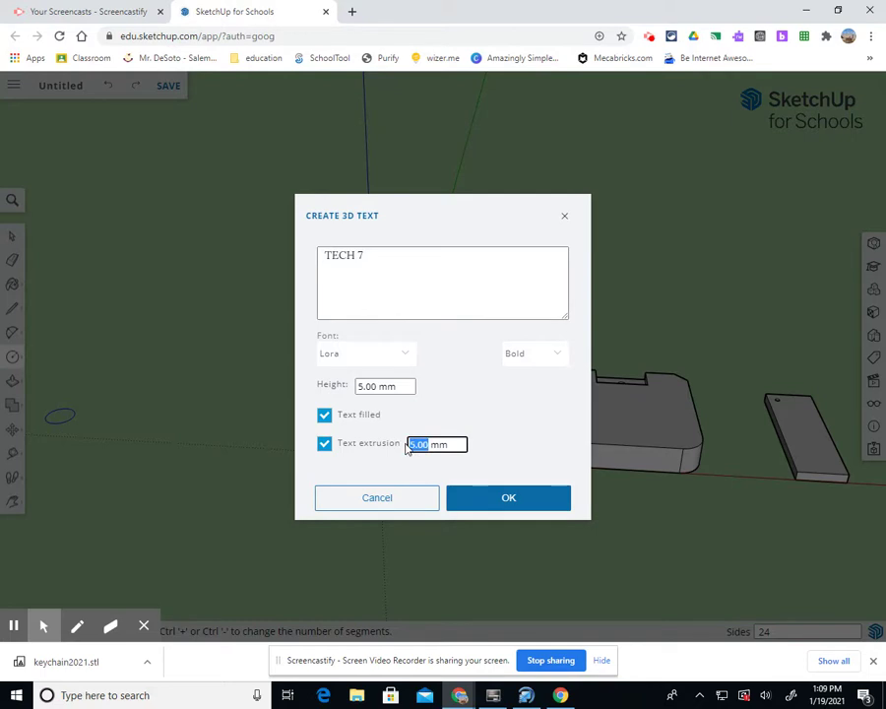
click(536, 500)
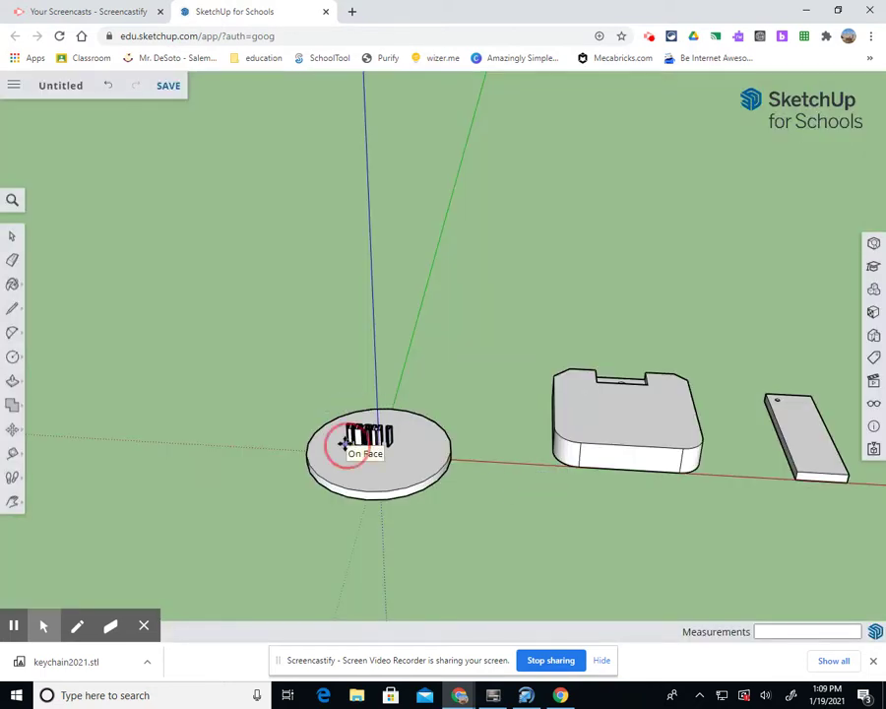
click(350, 443)
scroll(367, 448, up, 3)
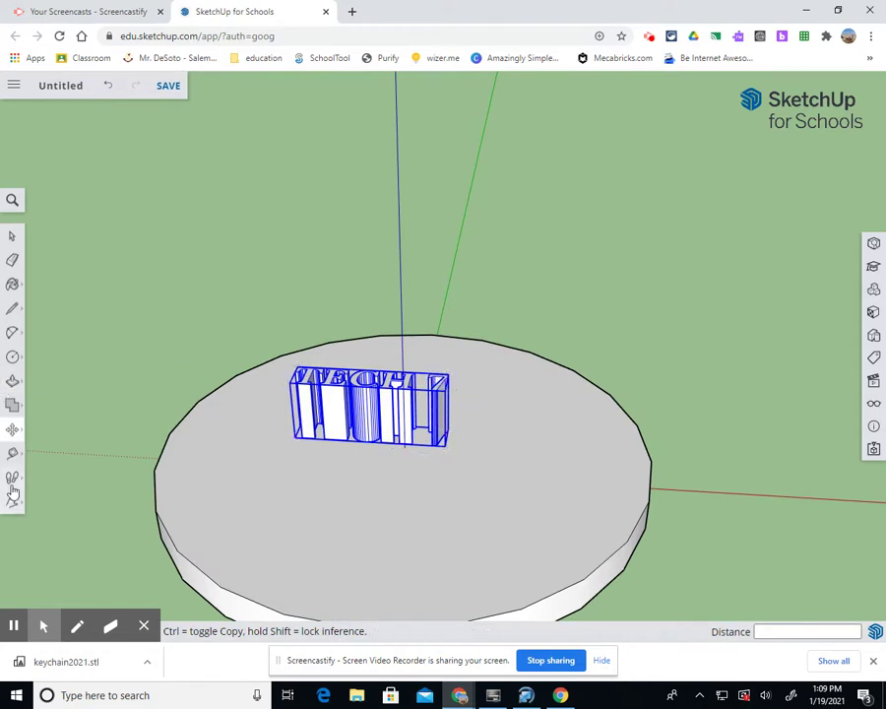
Move the TECH 7 text about 9.7 mm across the circle's top face, away from the far edge
click(14, 238)
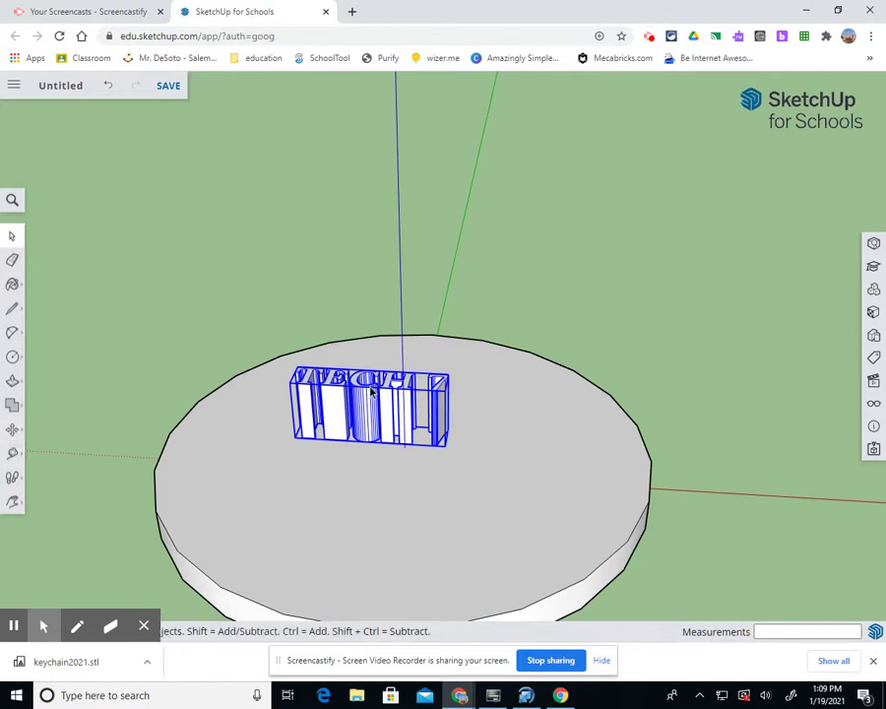
click(14, 431)
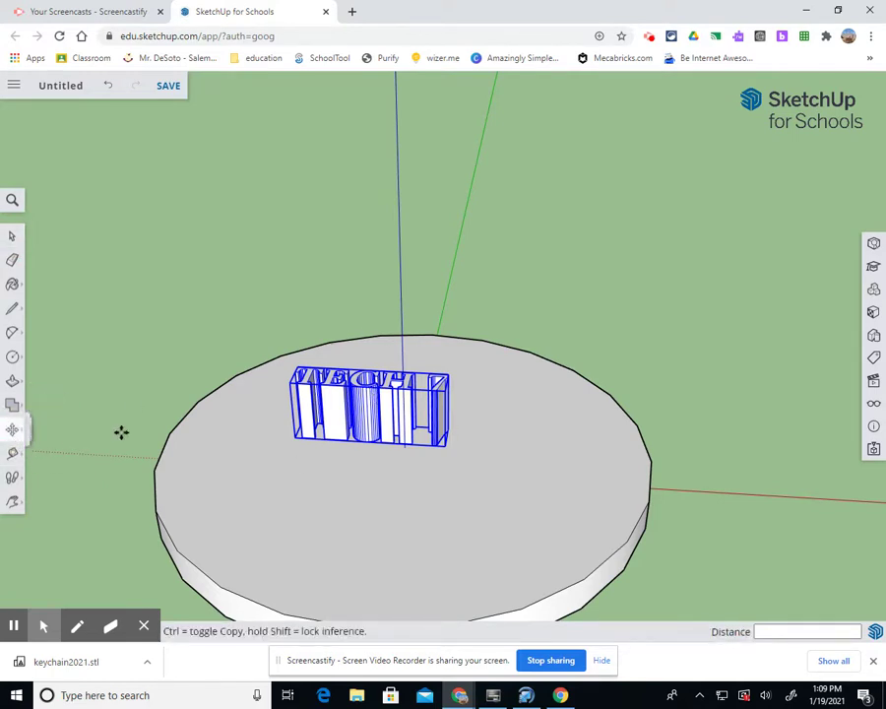
click(291, 438)
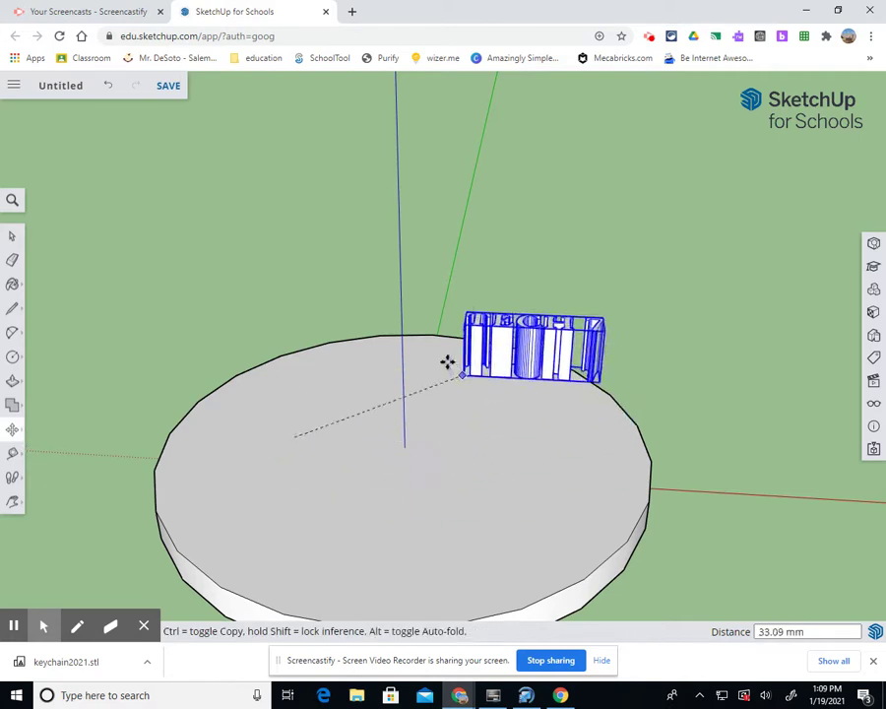
click(299, 472)
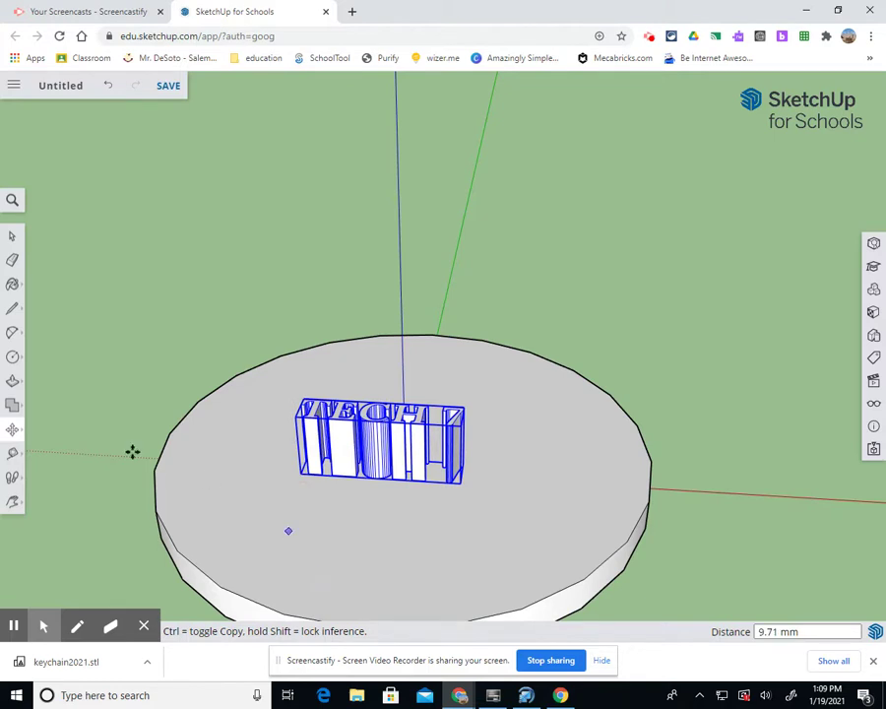
Scale the TECH 7 text uniformly to about 0.57 and enlarge it by a factor of about 2.56
mouse_move(16, 430)
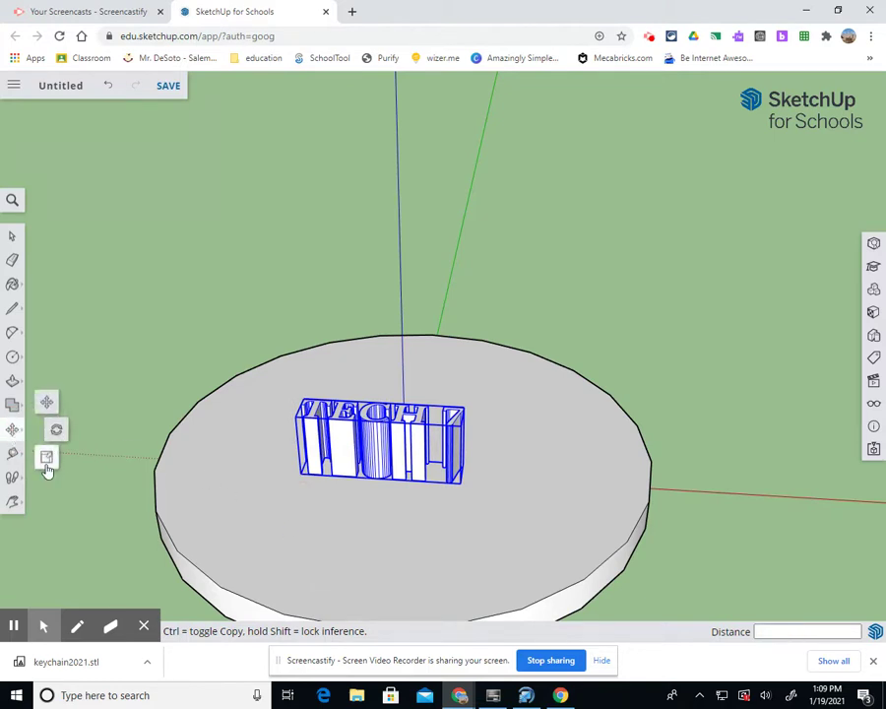
click(46, 459)
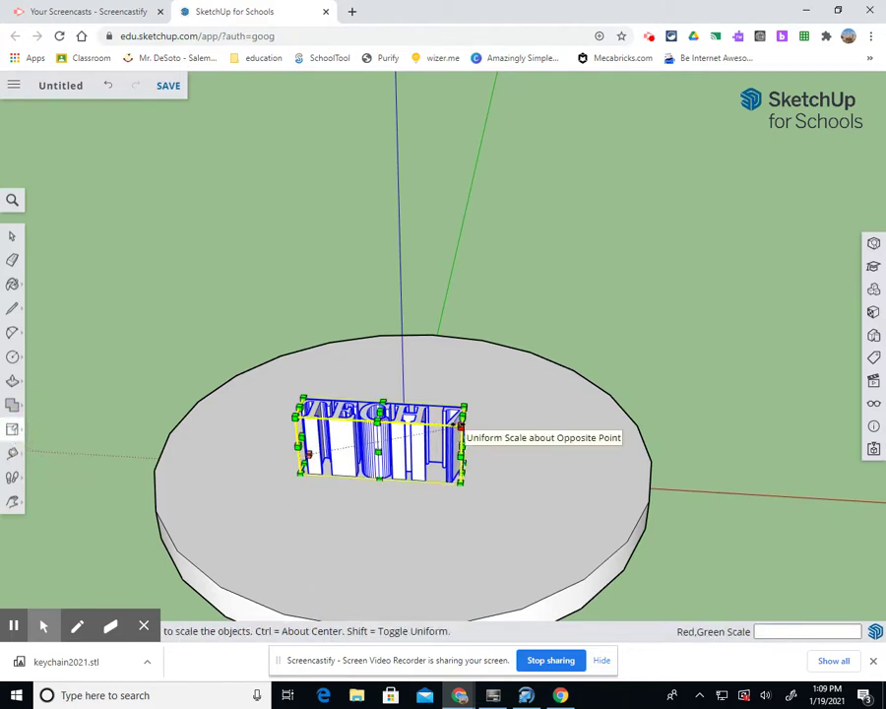
drag(460, 426, 400, 455)
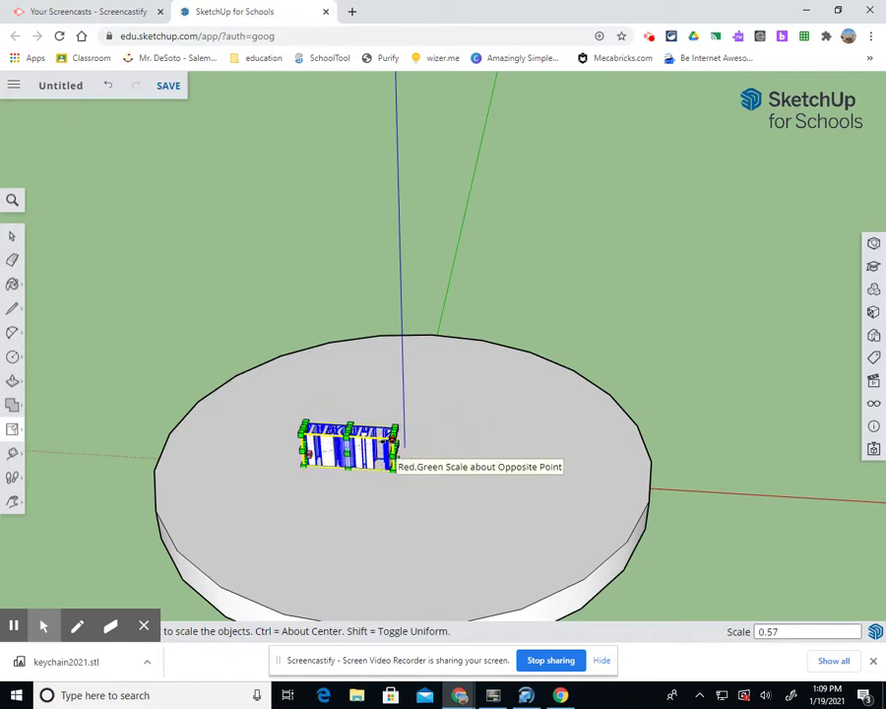
drag(394, 471, 541, 525)
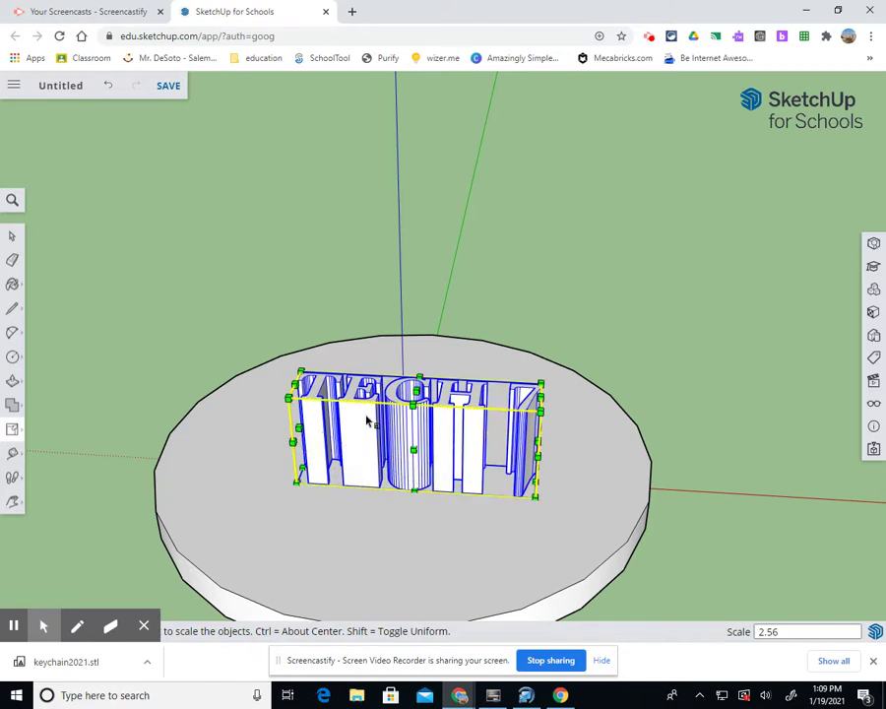
Scale the text's depth by about 1.37 and thickness by about 0.31, and enlarge it uniformly by about 1.33 and 1.10
drag(415, 409, 421, 483)
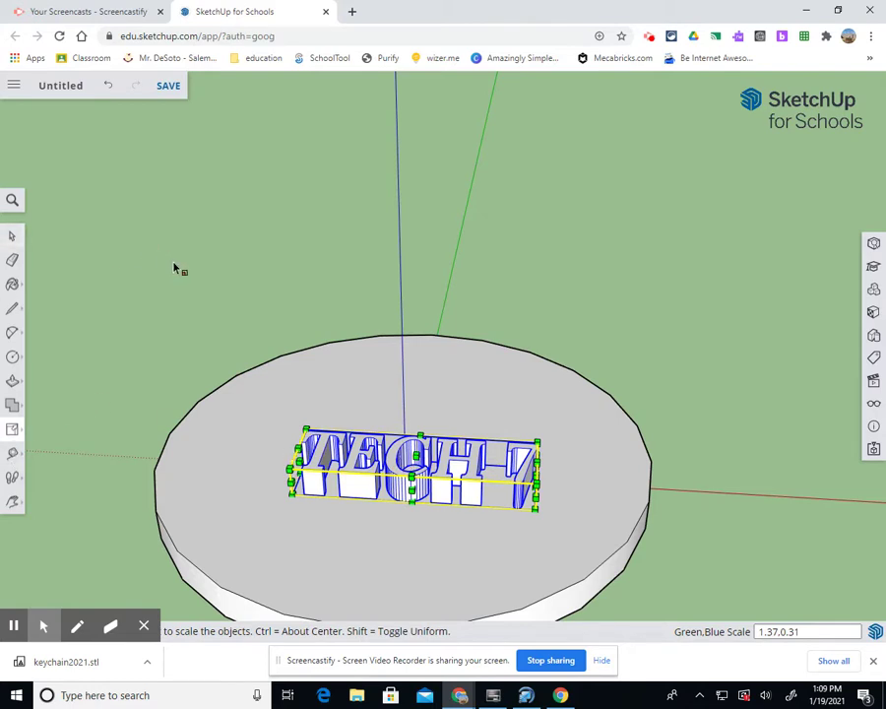
drag(304, 432, 251, 404)
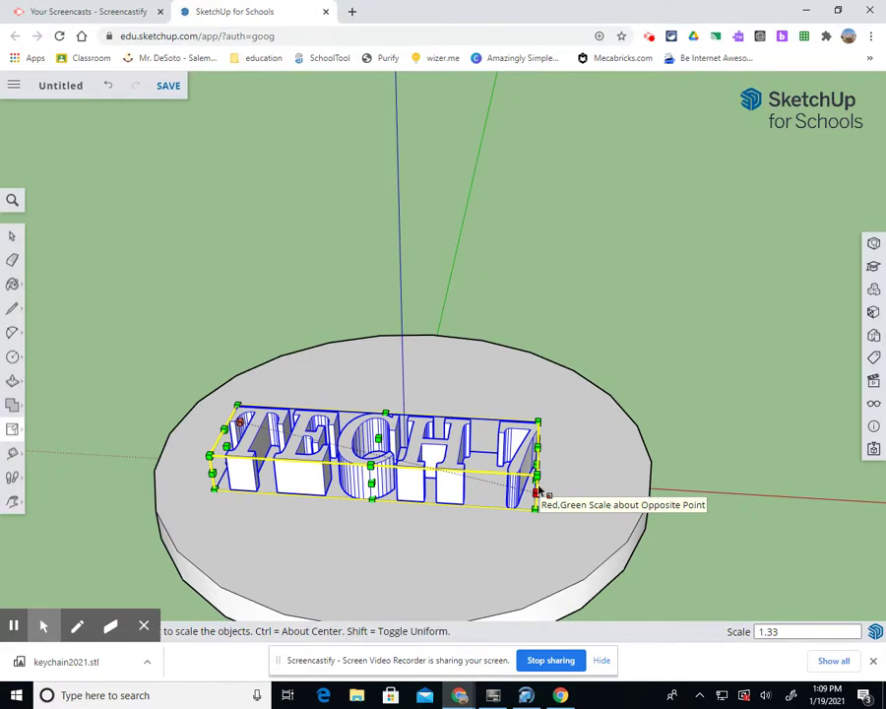
drag(533, 492, 572, 483)
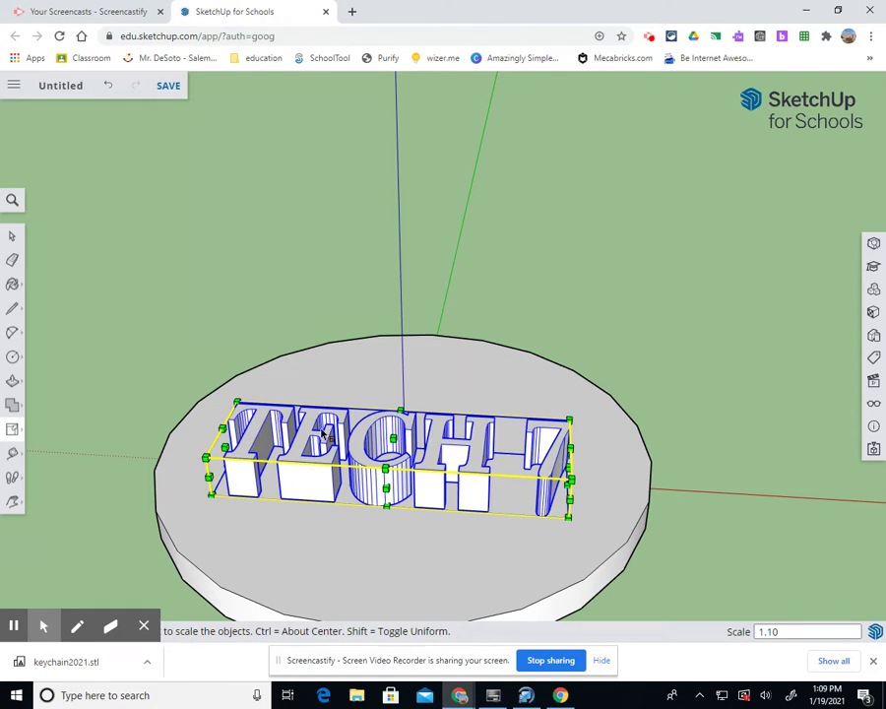
Scale the text's depth and thickness by about 1.12 and 0.74, and its width and thickness by about 1.13 and 0.86
mouse_move(388, 483)
mouse_down()
mouse_move(391, 492)
mouse_move(385, 485)
mouse_up()
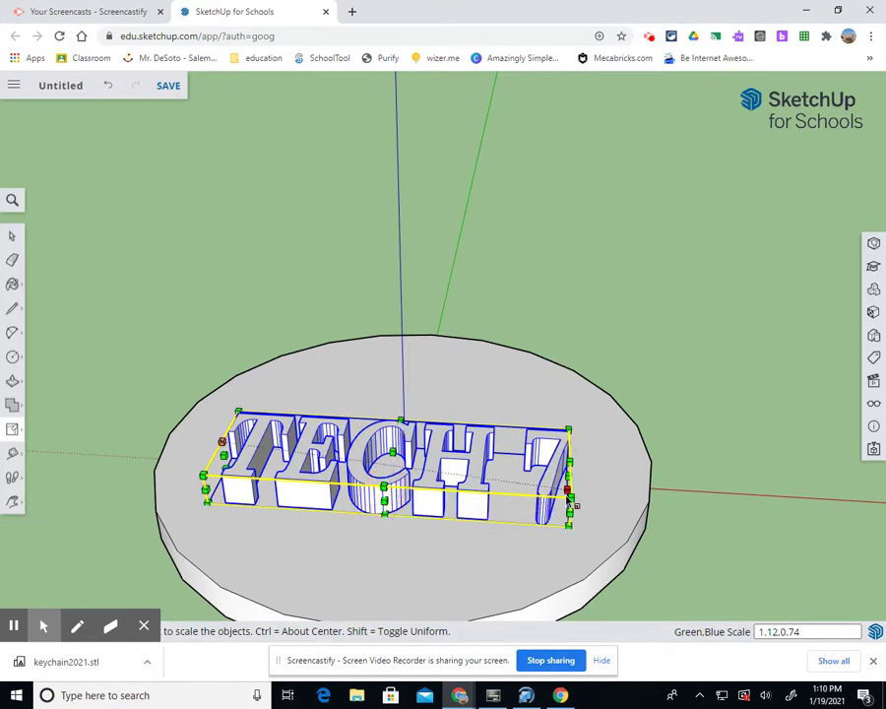
drag(568, 467, 615, 471)
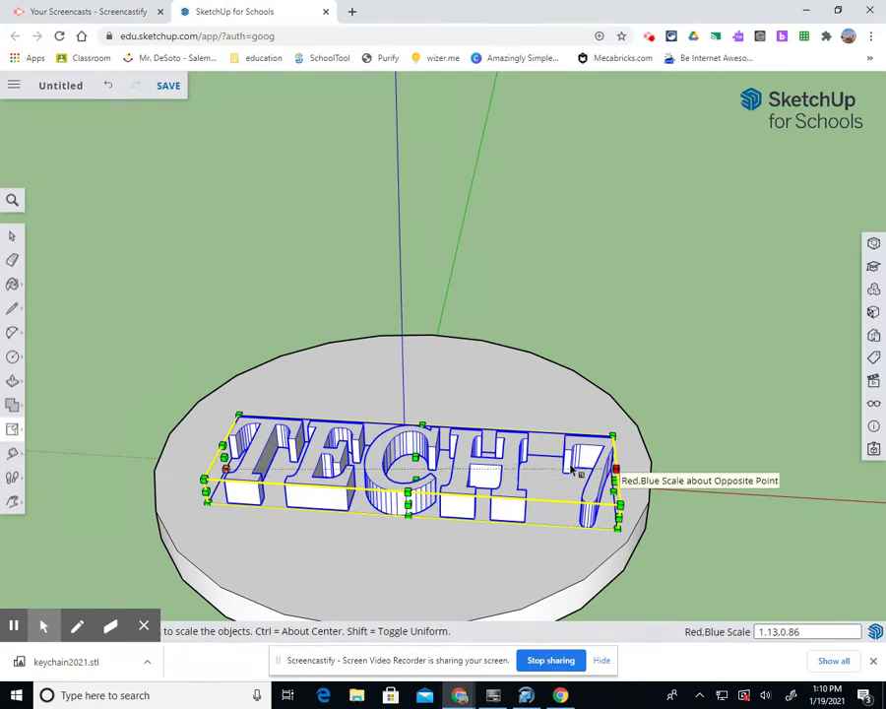
click(13, 429)
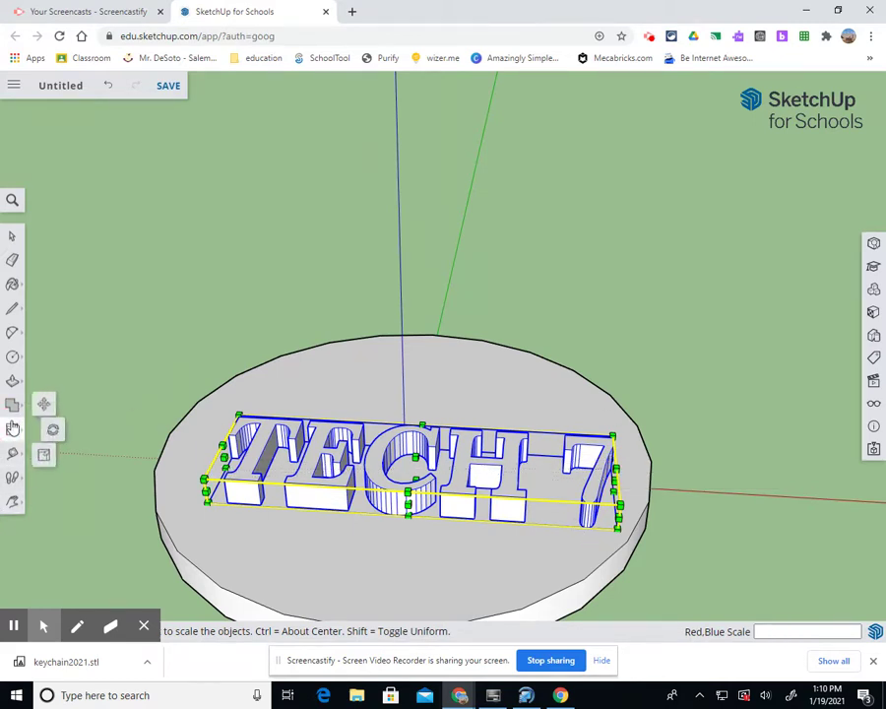
Move the TECH 7 text about 6.05 mm across the circular base's top face towards its far edge
click(46, 401)
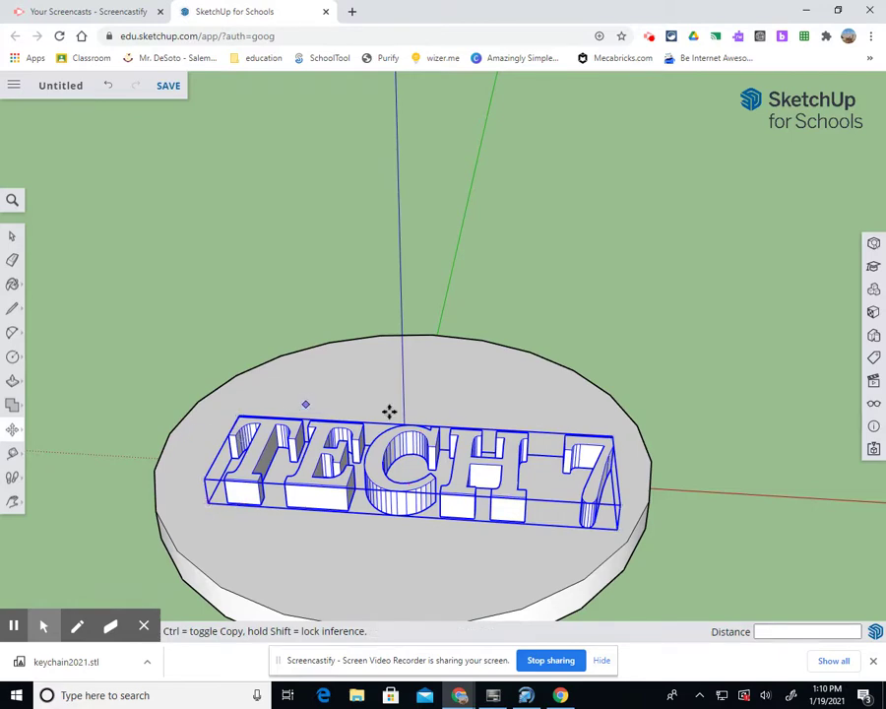
click(206, 507)
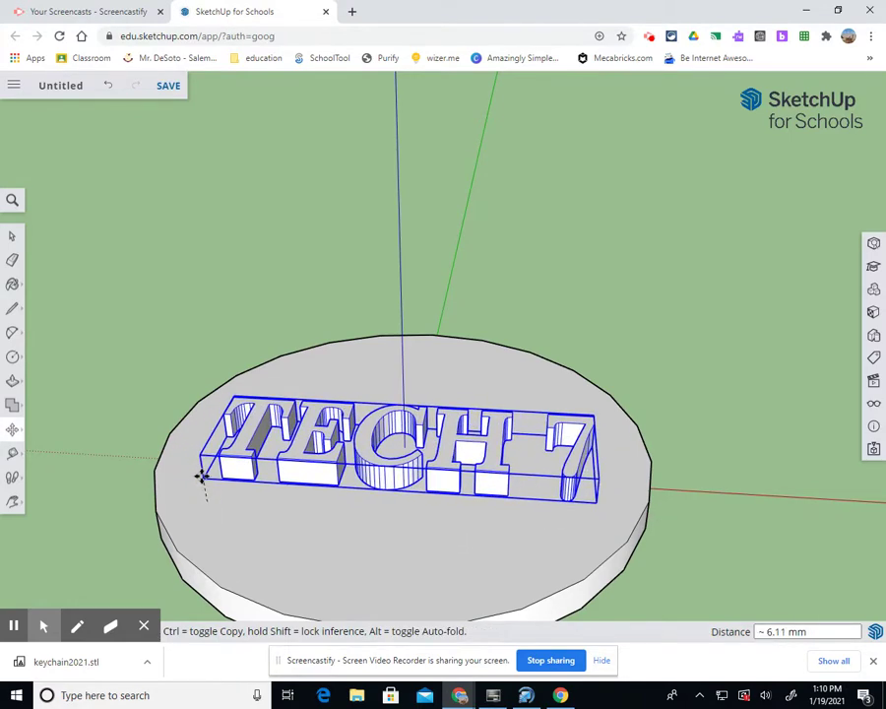
click(202, 476)
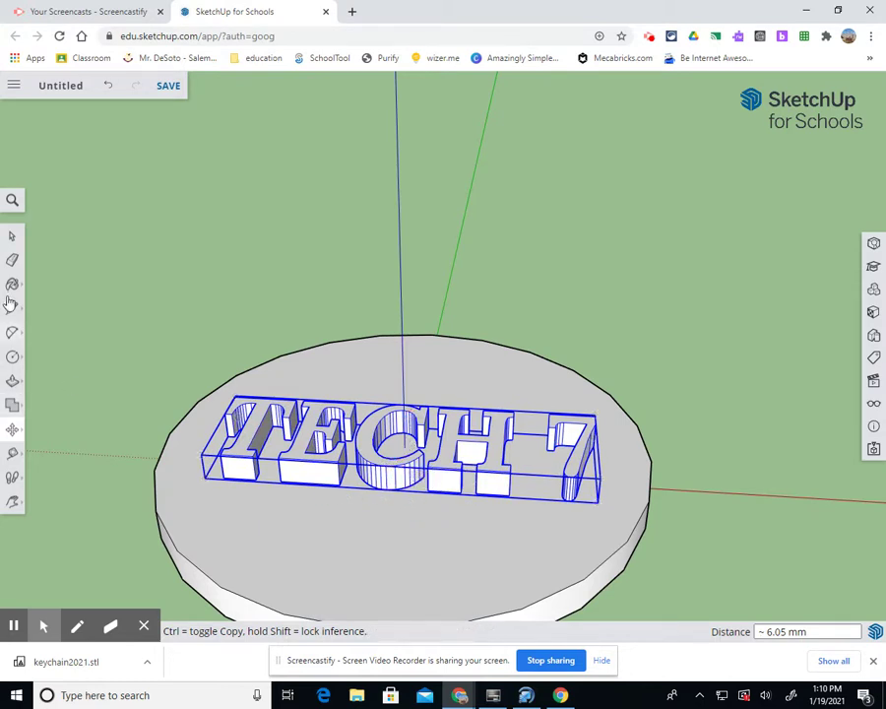
click(13, 356)
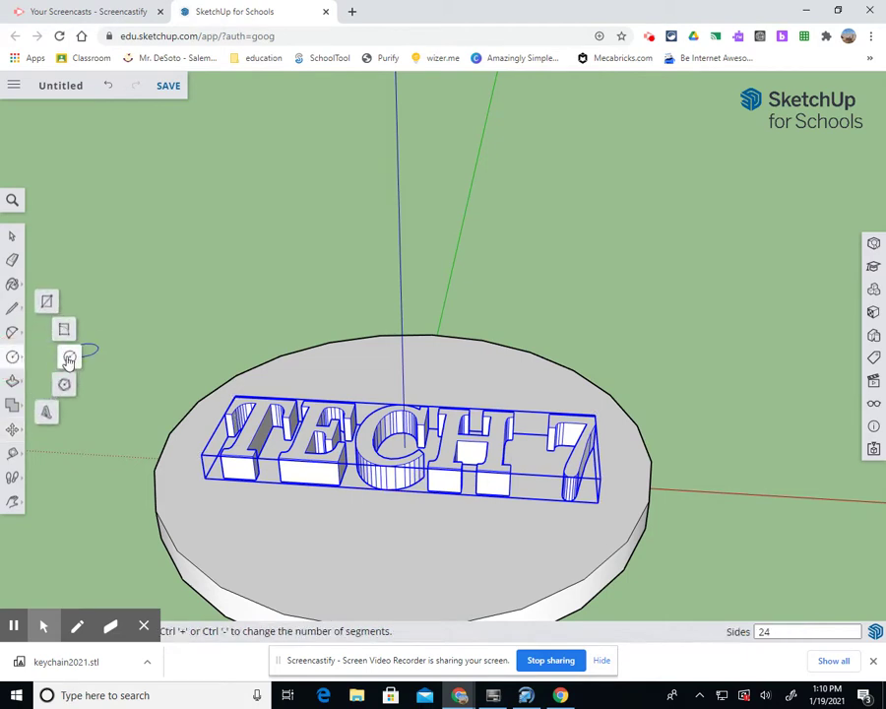
click(430, 350)
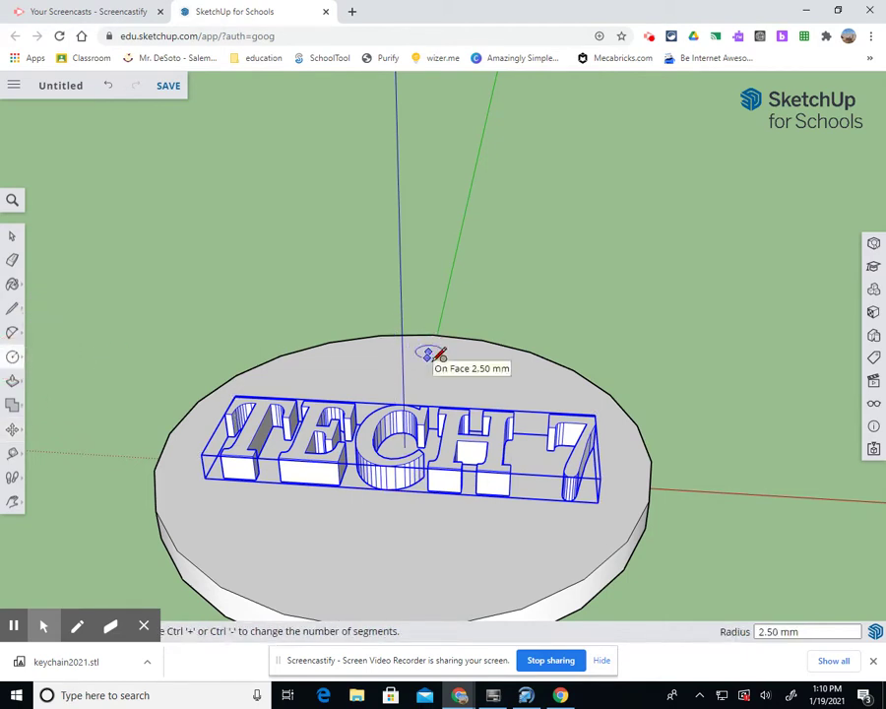
key(BackSpace)
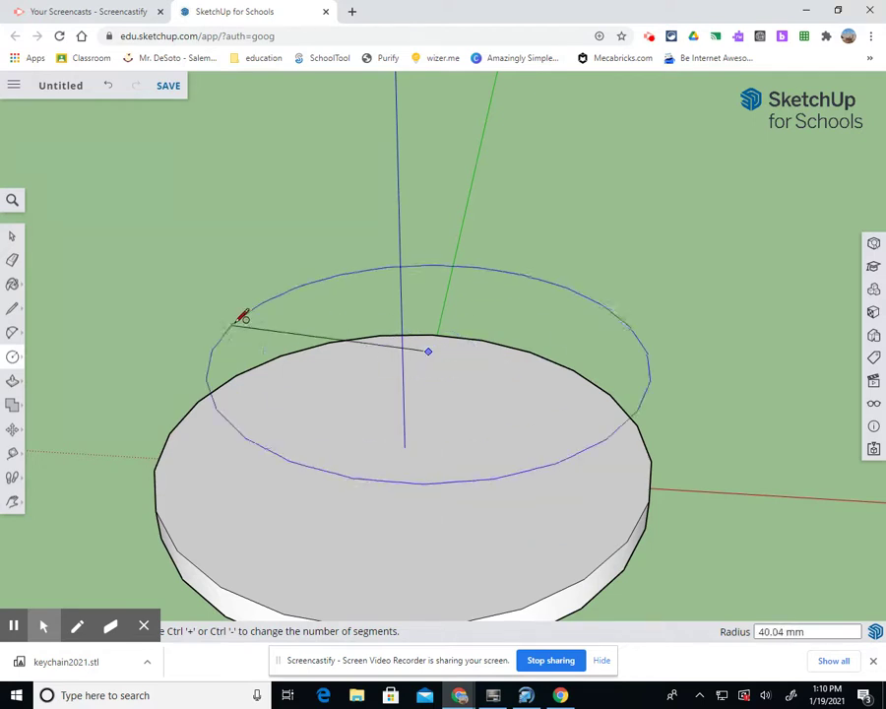
click(109, 87)
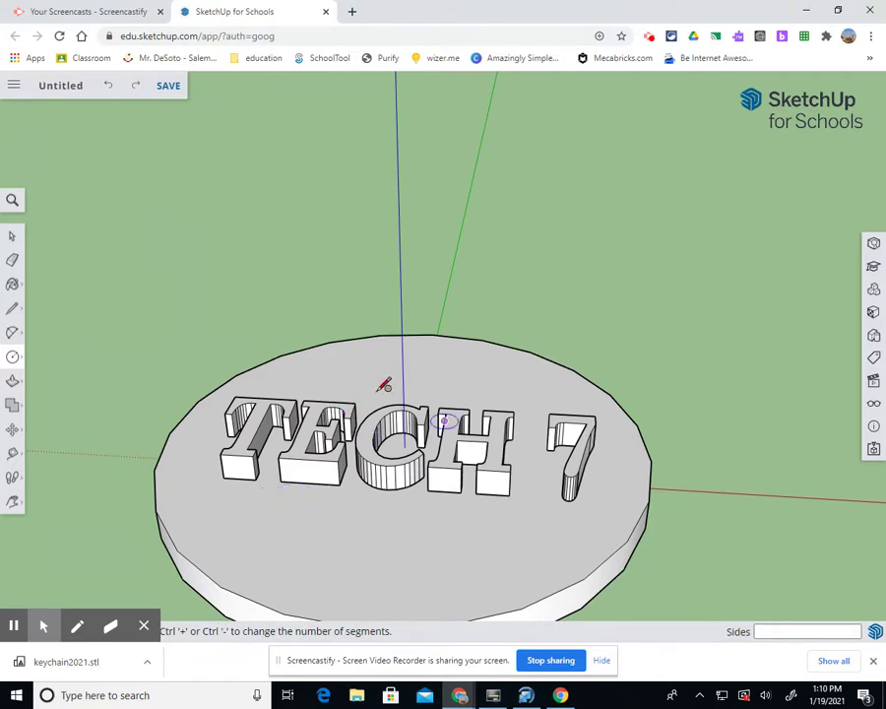
Draw a ring-hole circle with a 2.50 mm radius on the round base's top face, above the lettering near the far edge
click(17, 362)
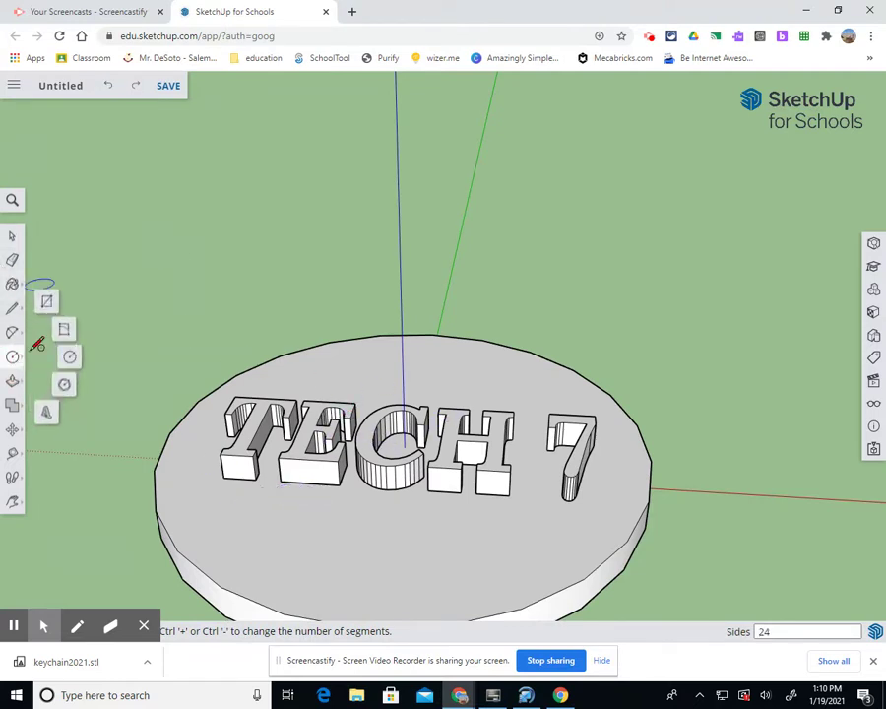
click(69, 355)
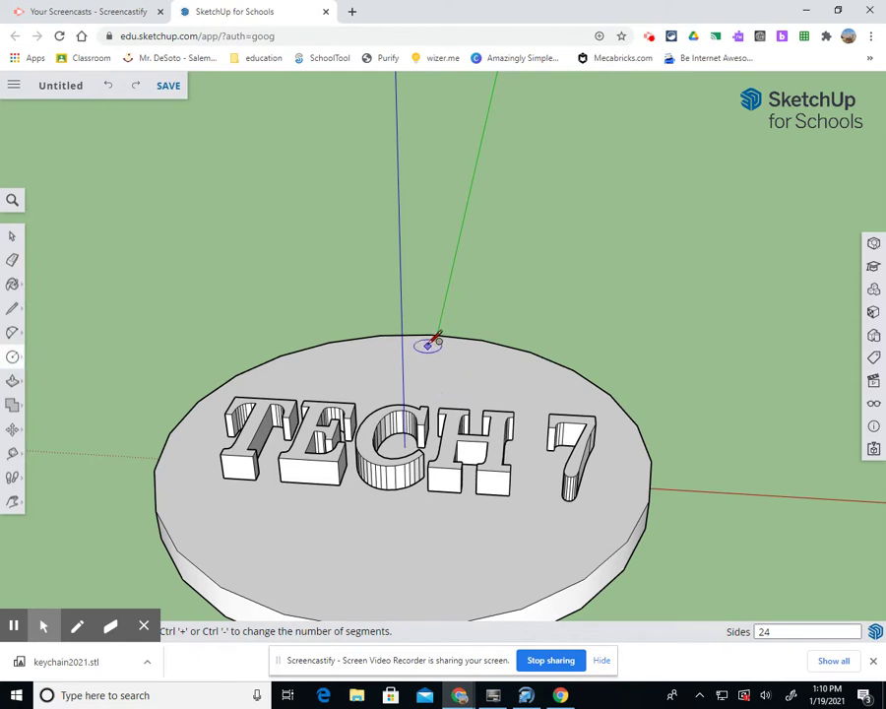
click(430, 356)
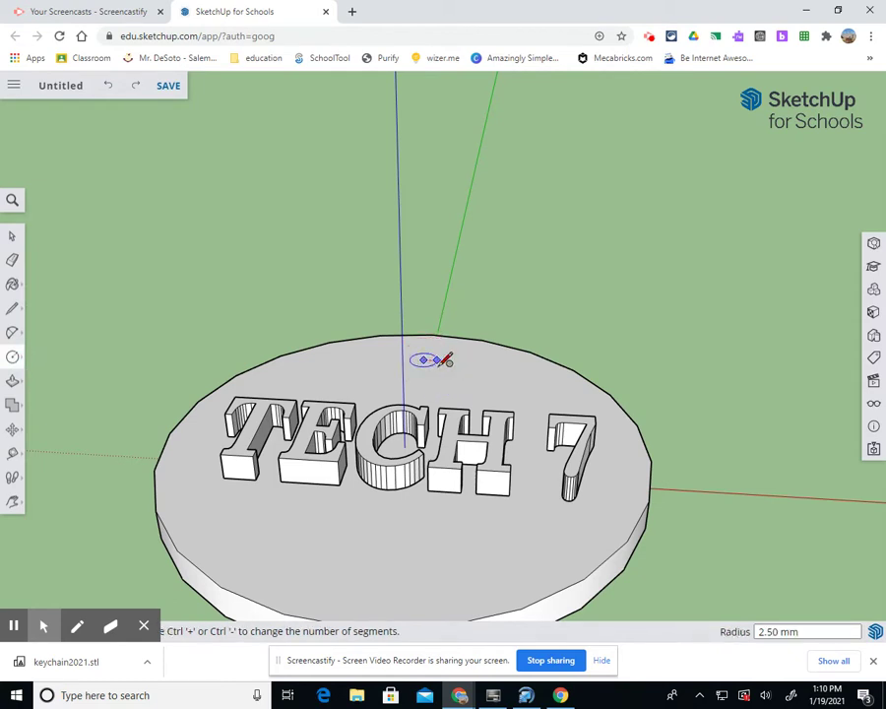
click(443, 356)
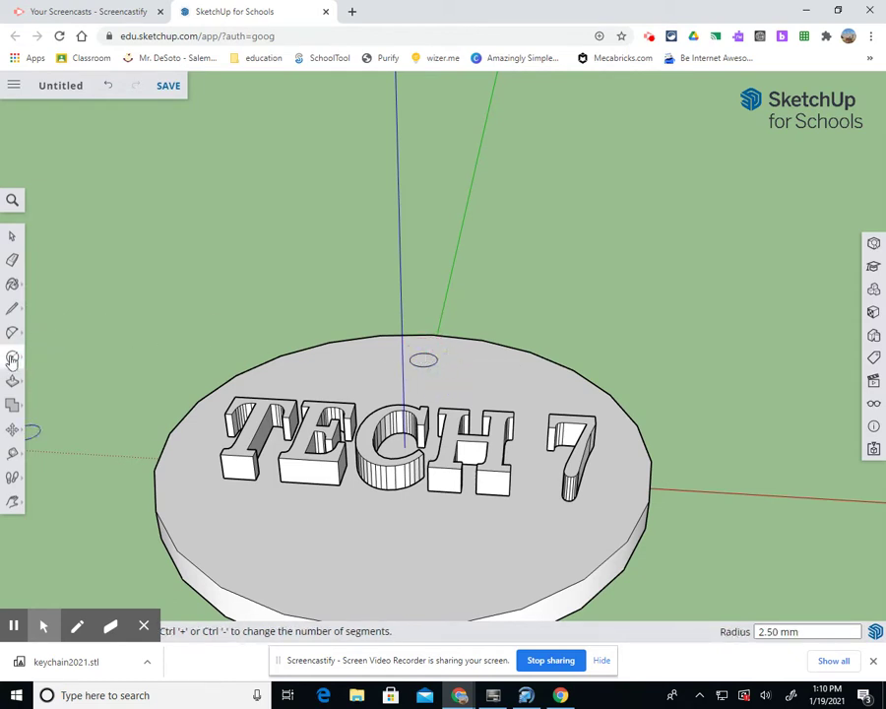
Push the small circle 5 mm down through the round base to cut the ring hole
click(13, 381)
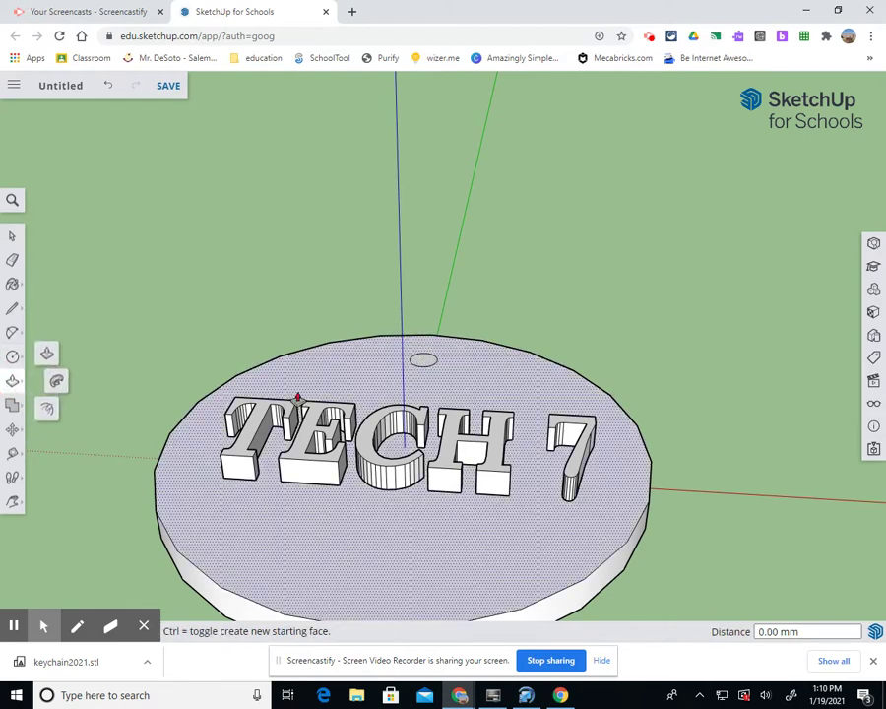
click(13, 502)
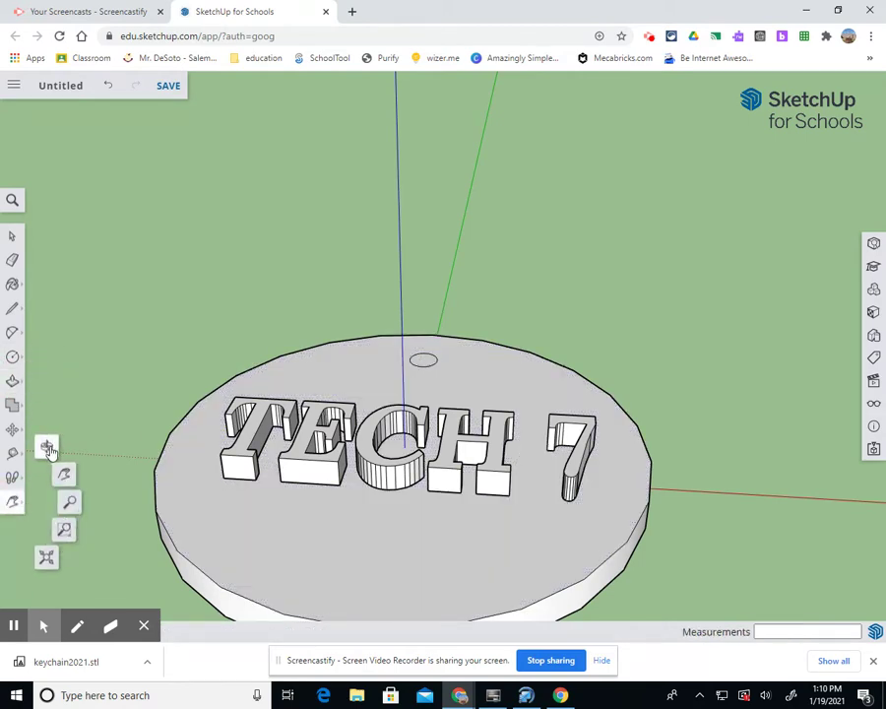
click(47, 449)
drag(450, 396, 417, 587)
drag(419, 392, 184, 404)
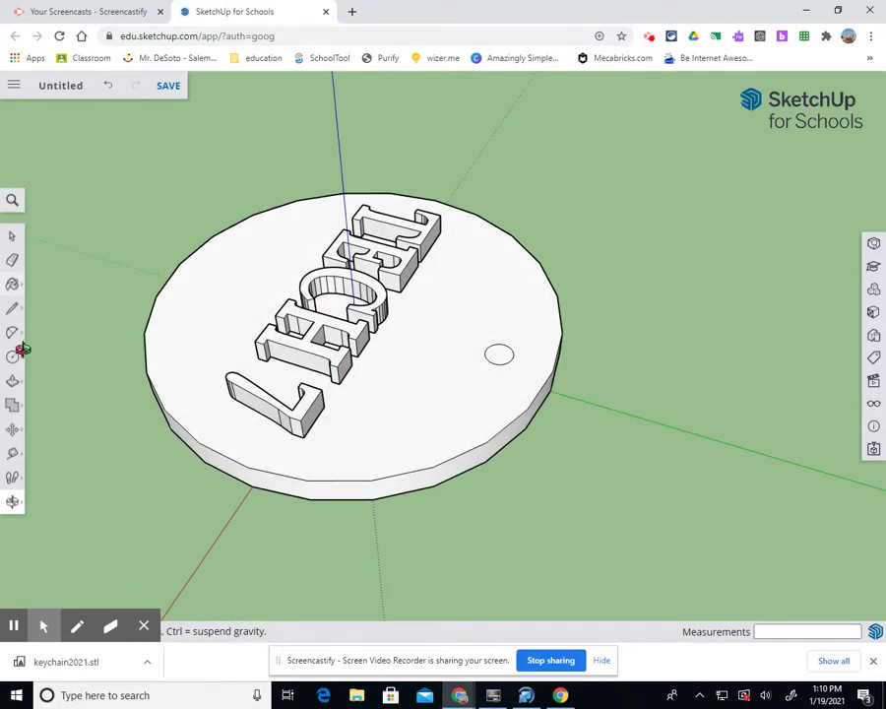
click(12, 380)
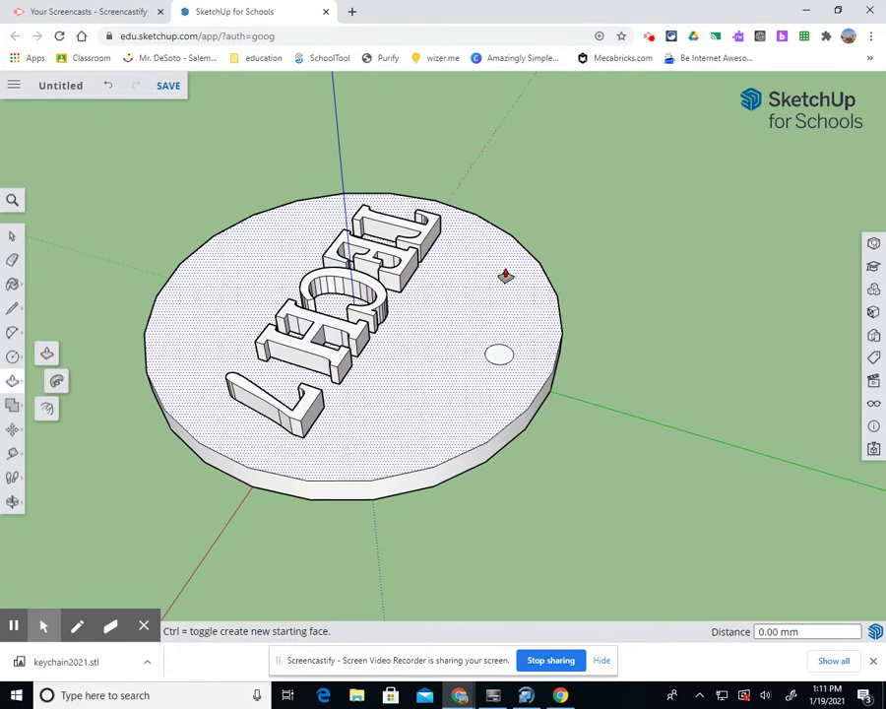
click(500, 356)
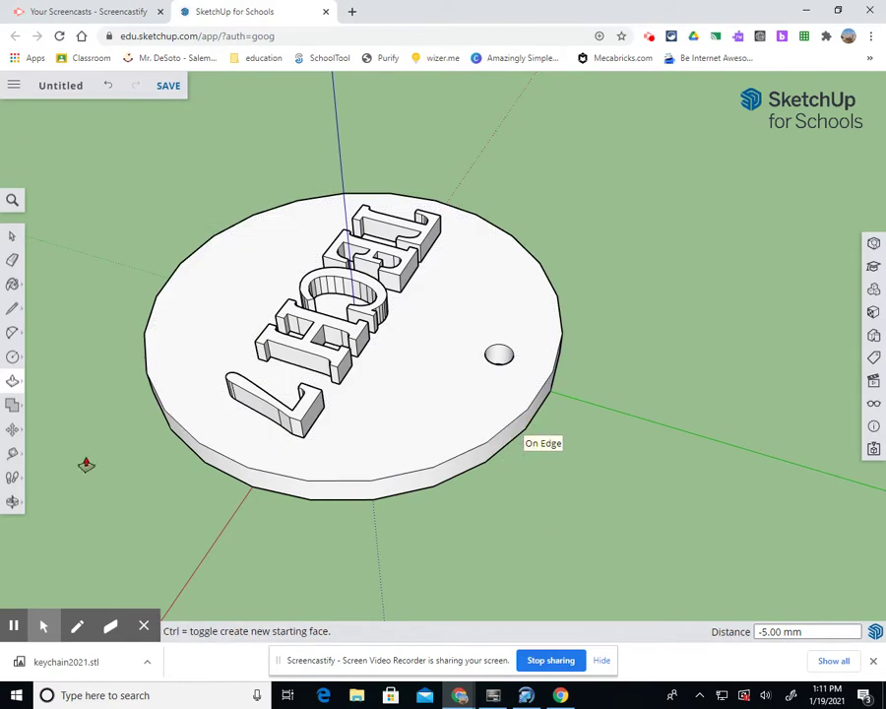
Paint the top face and the side of the round keychain base bright yellow
click(12, 502)
drag(543, 390, 406, 514)
scroll(550, 374, down, 4)
drag(537, 383, 512, 453)
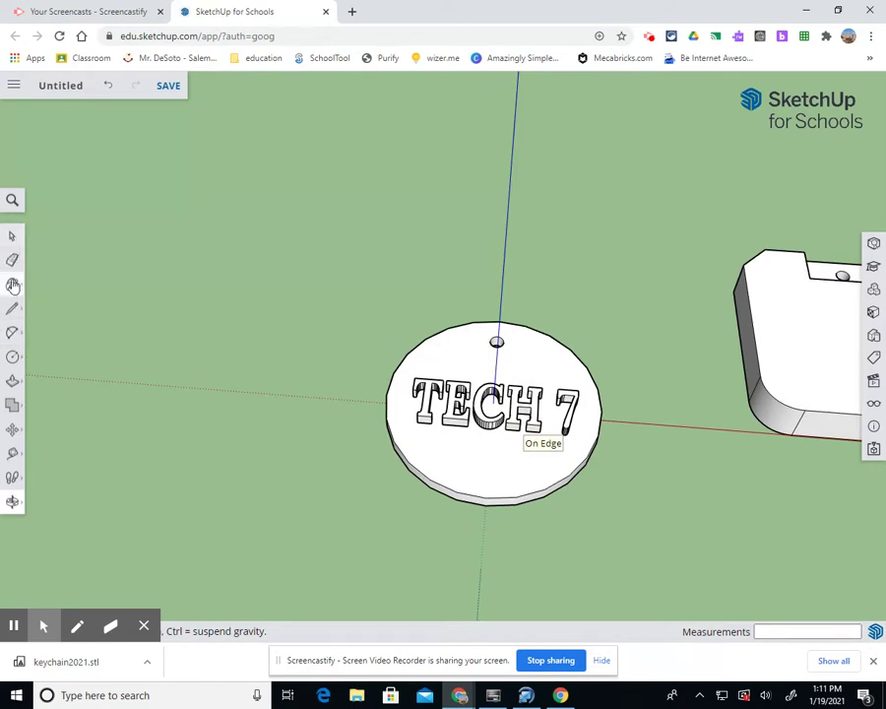
click(13, 284)
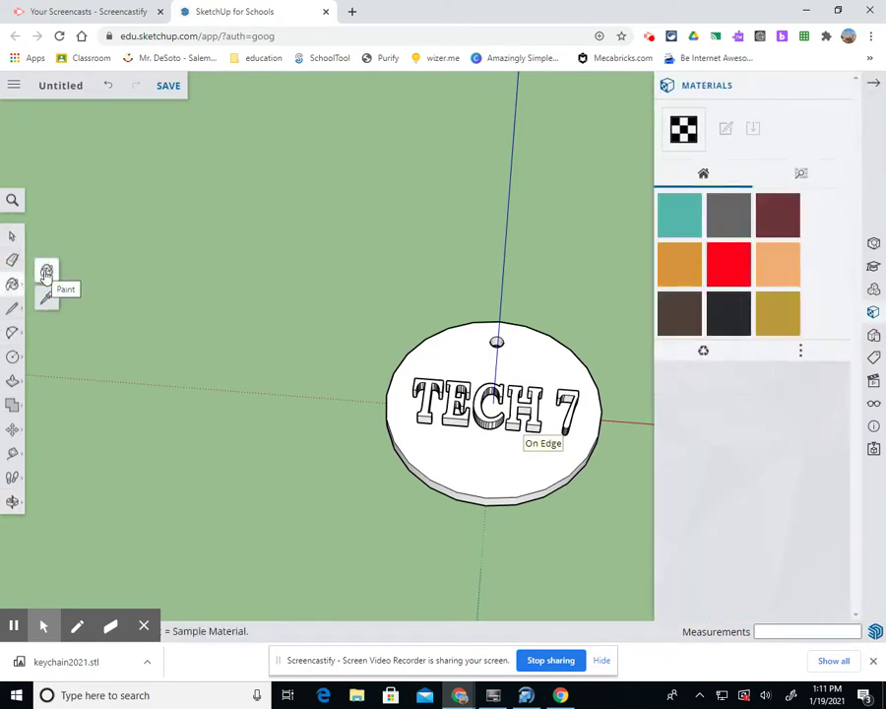
click(803, 173)
click(728, 363)
scroll(726, 470, down, 5)
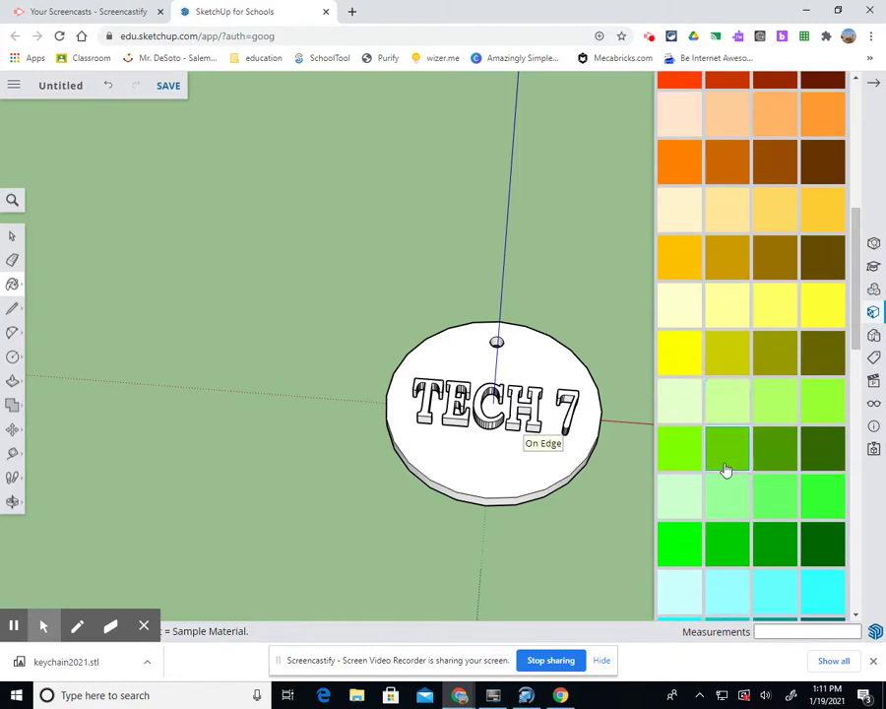
click(689, 352)
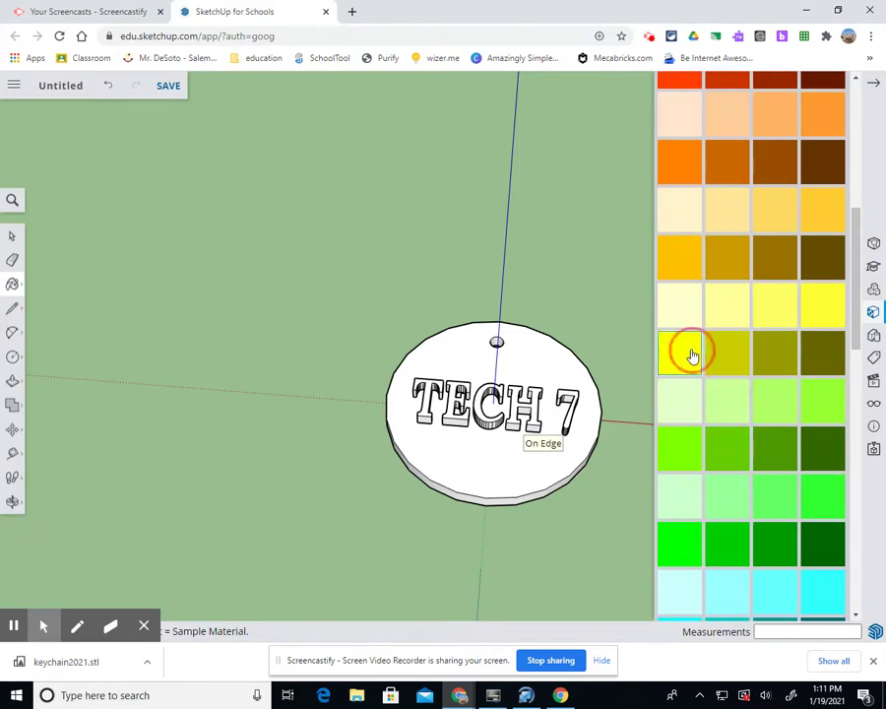
click(485, 454)
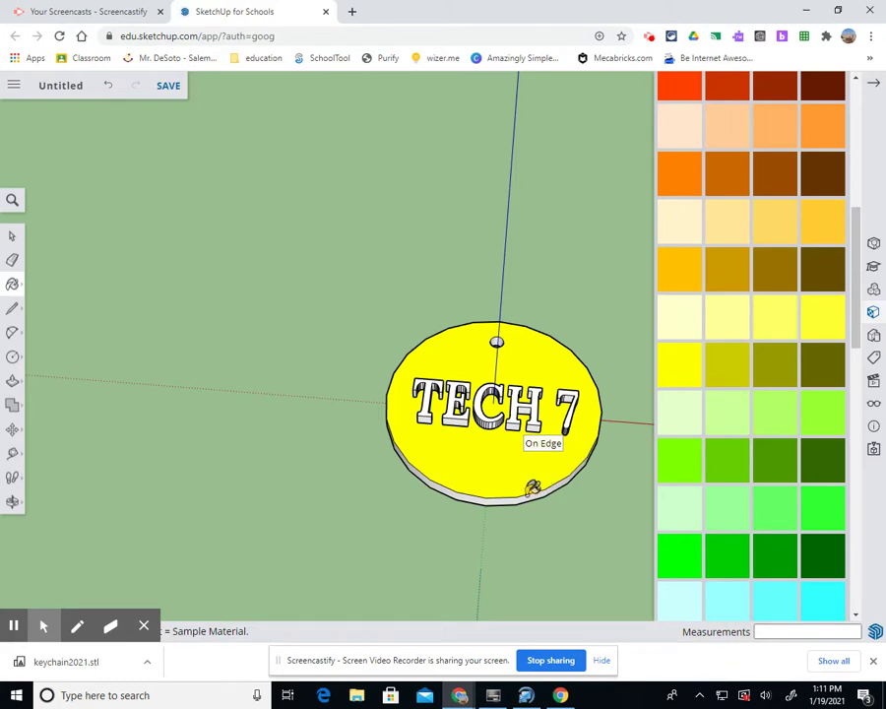
scroll(533, 488, up, 5)
click(488, 478)
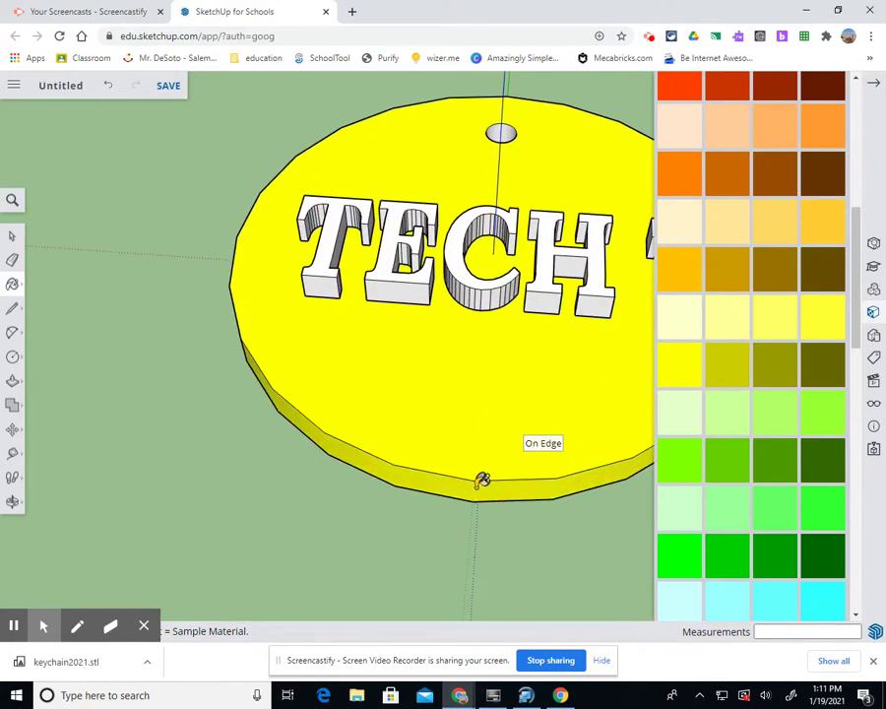
Paint the TECH 7 lettering dark purple, and repaint it in a brighter purple
scroll(471, 464, down, 5)
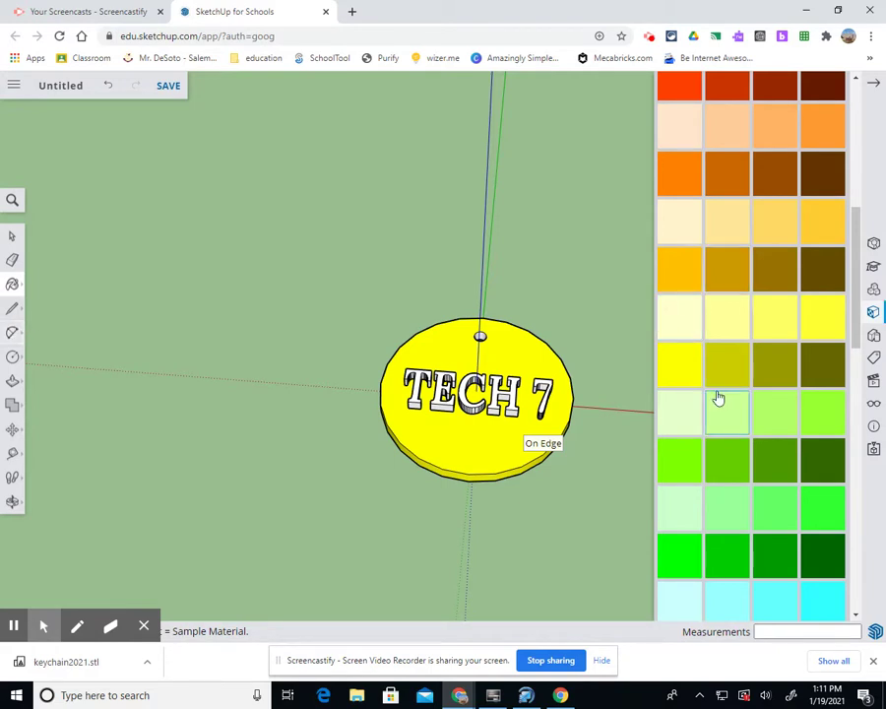
scroll(722, 397, down, 5)
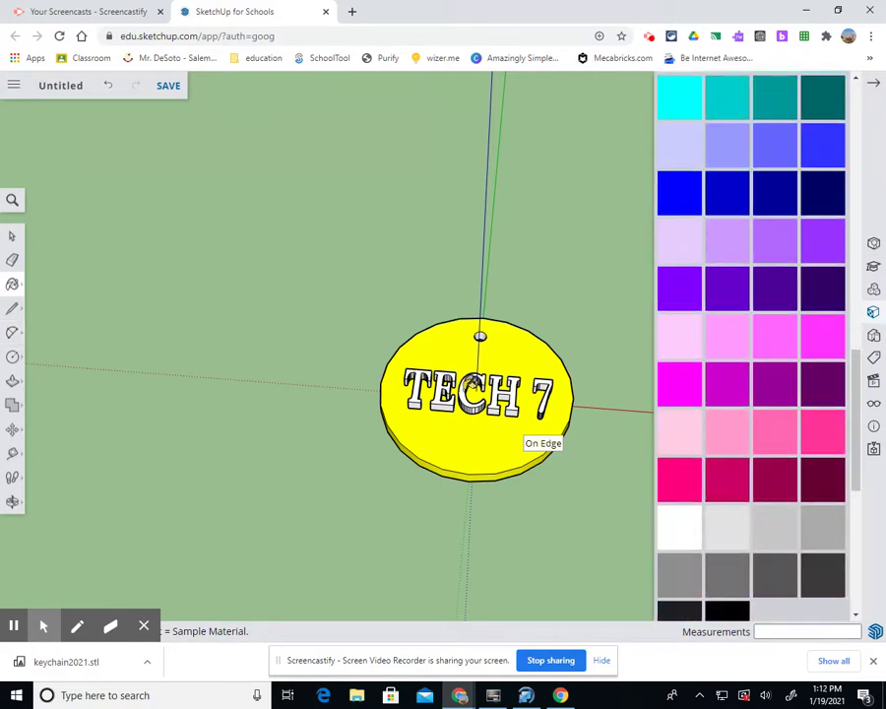
click(470, 386)
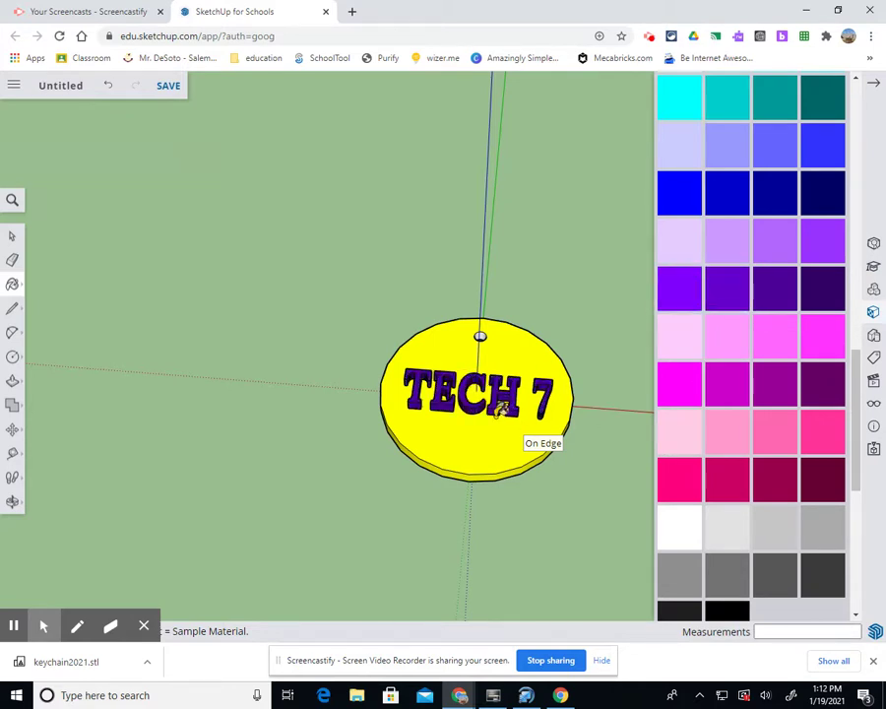
click(473, 396)
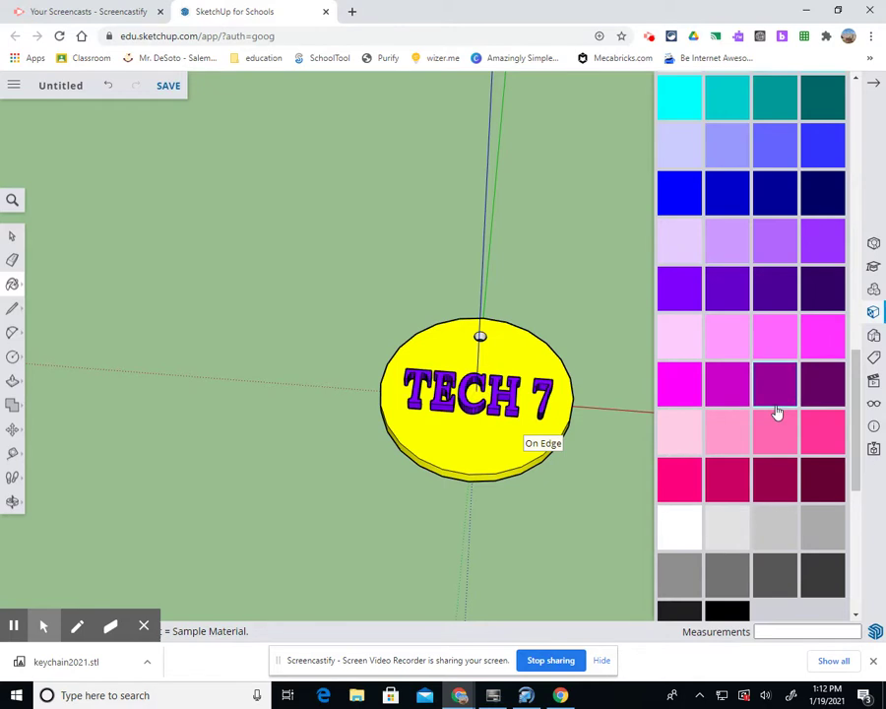
Name the untitled model keychain2021.1 for saving to Google Drive
scroll(419, 429, down, 2)
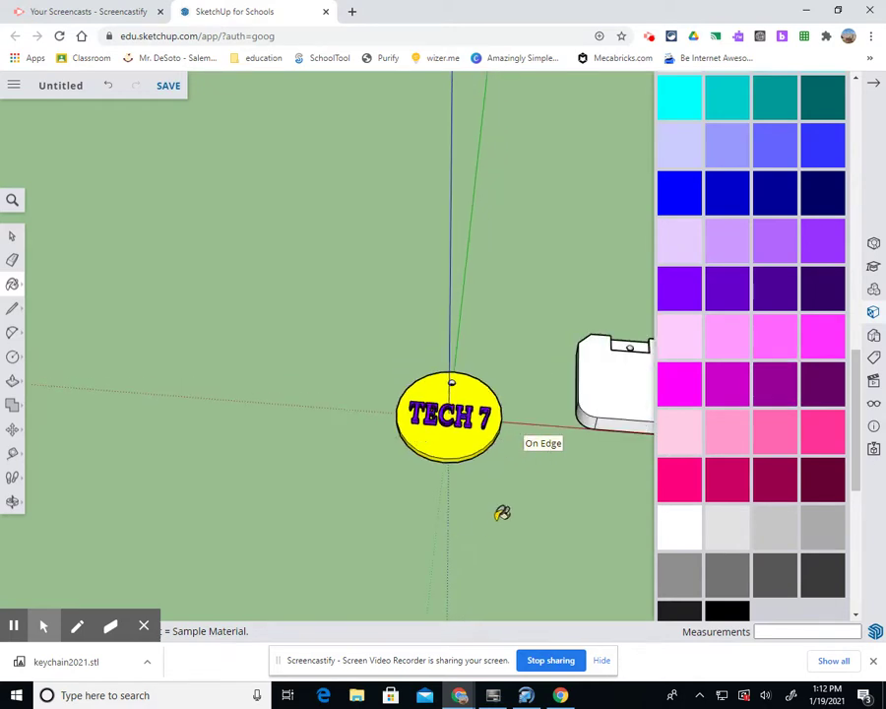
scroll(501, 511, down, 2)
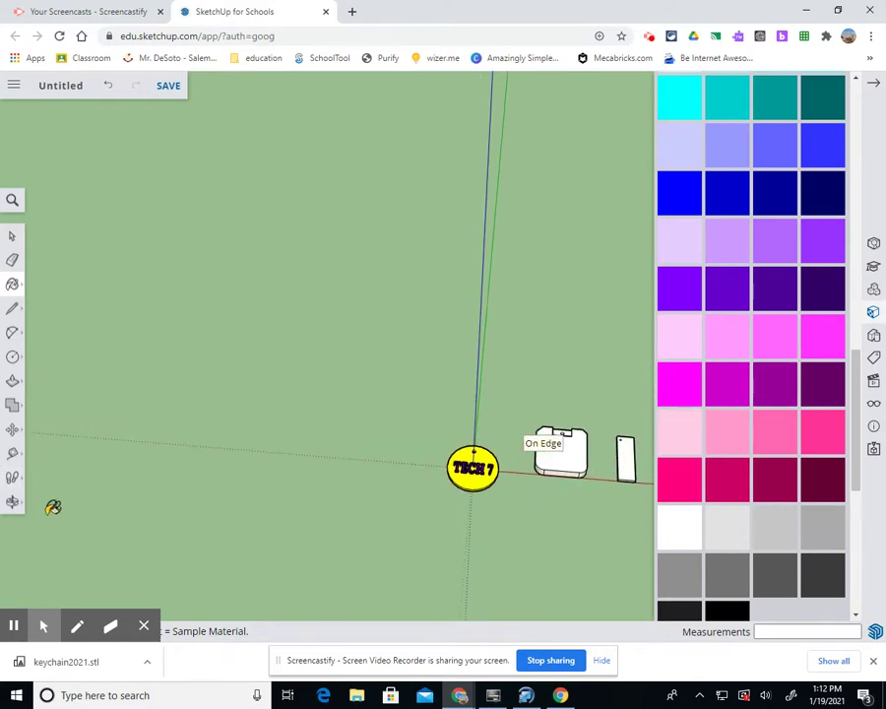
click(12, 502)
click(60, 86)
drag(428, 355, 264, 361)
text(k)
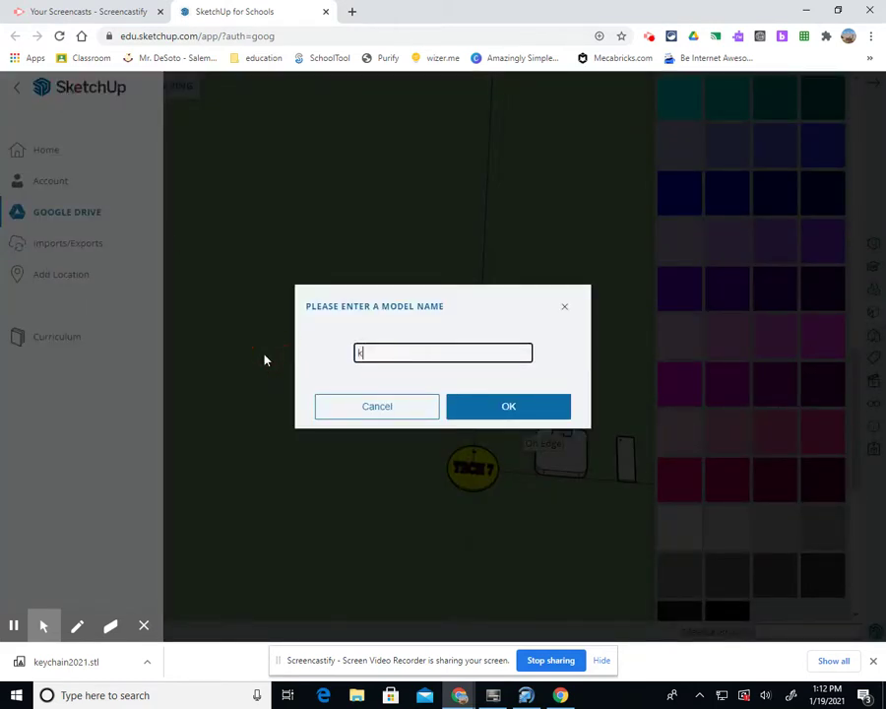
text(eychain2021.1)
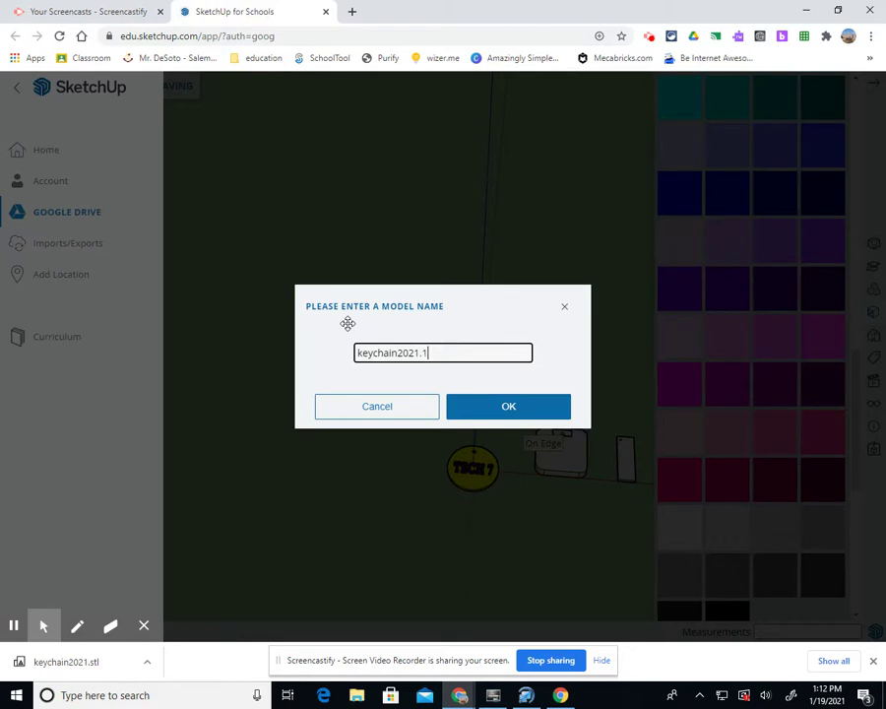
click(527, 410)
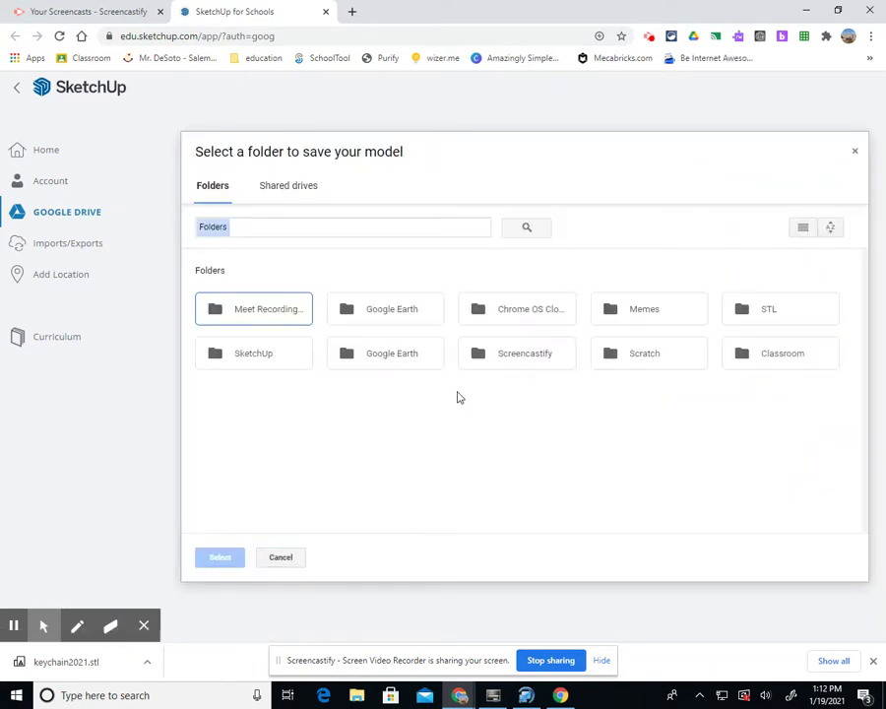
Save the model in the SketchUp folder and fit all three keychain bases in the view
click(273, 362)
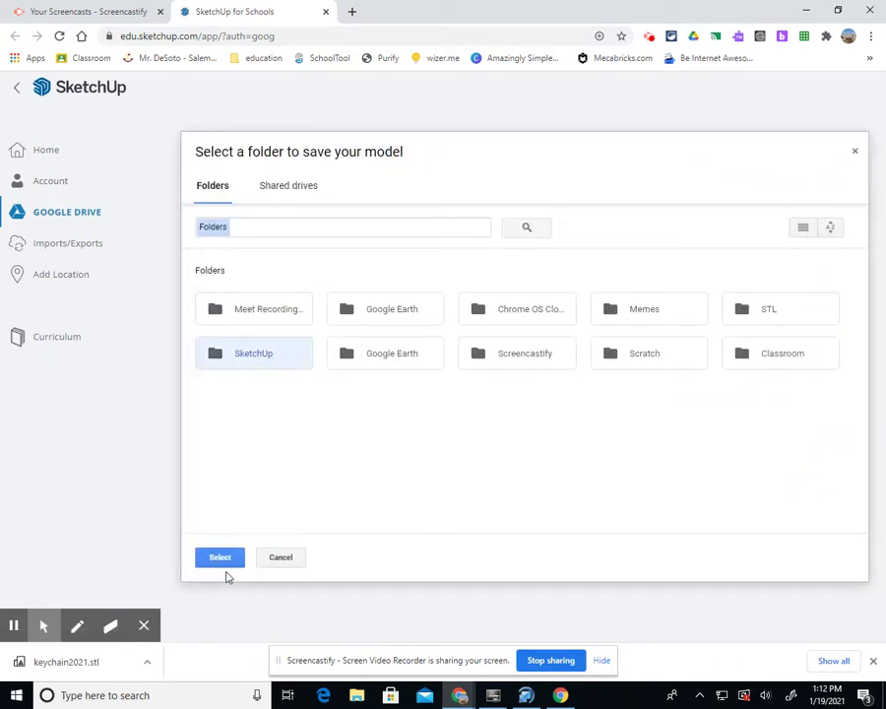
click(220, 558)
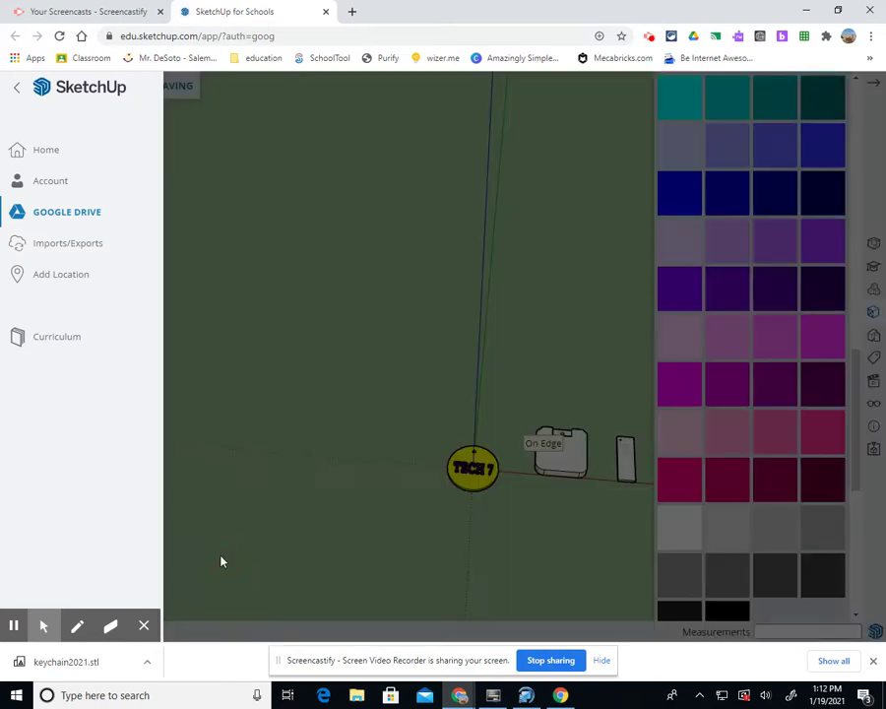
click(278, 220)
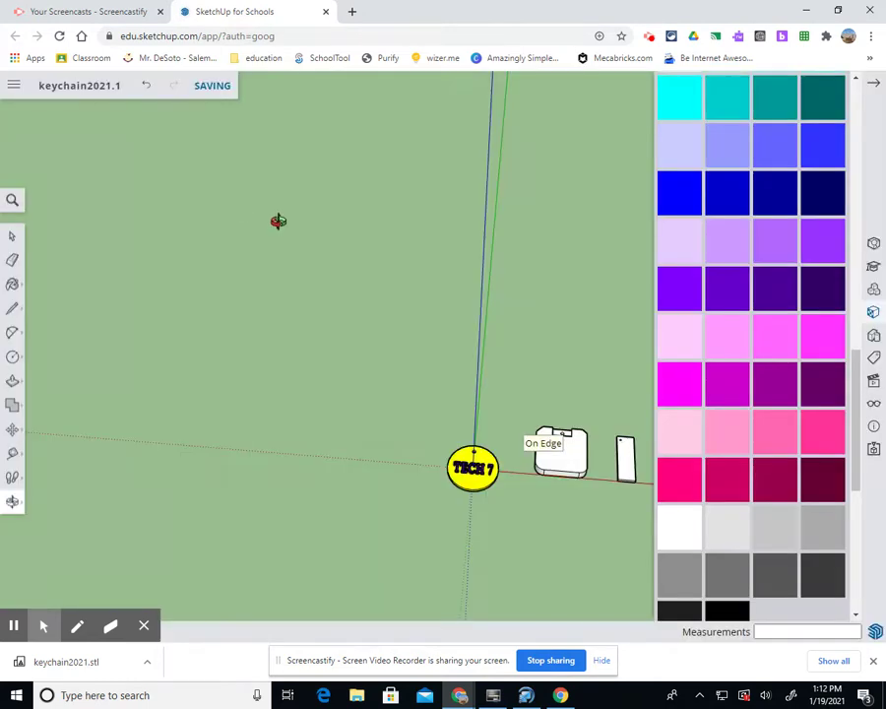
click(11, 503)
click(46, 558)
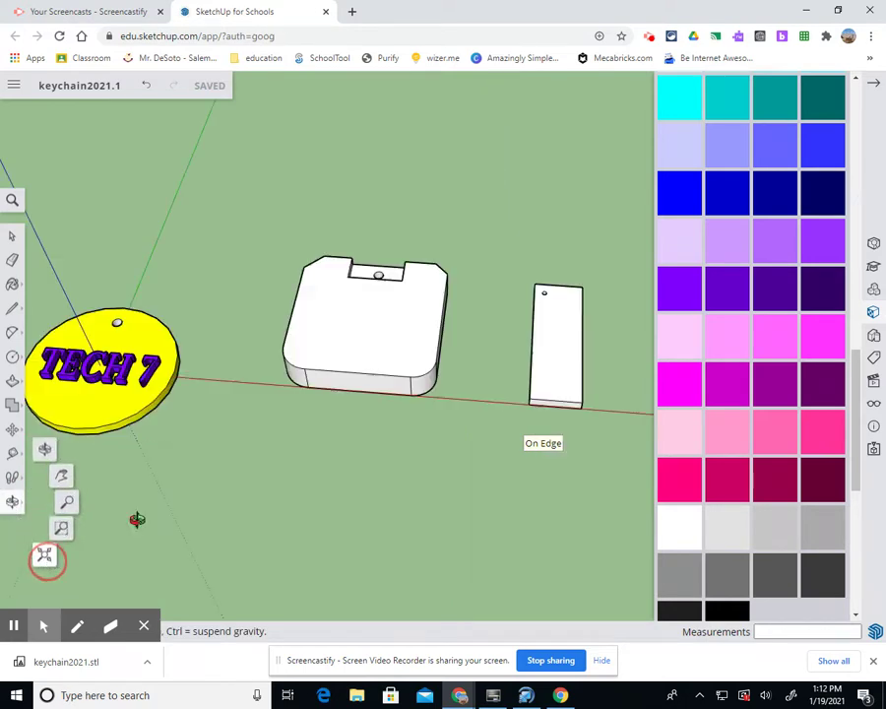
Erase the outline edges of the square keychain base with rounded corners, using the Eraser tool
click(12, 261)
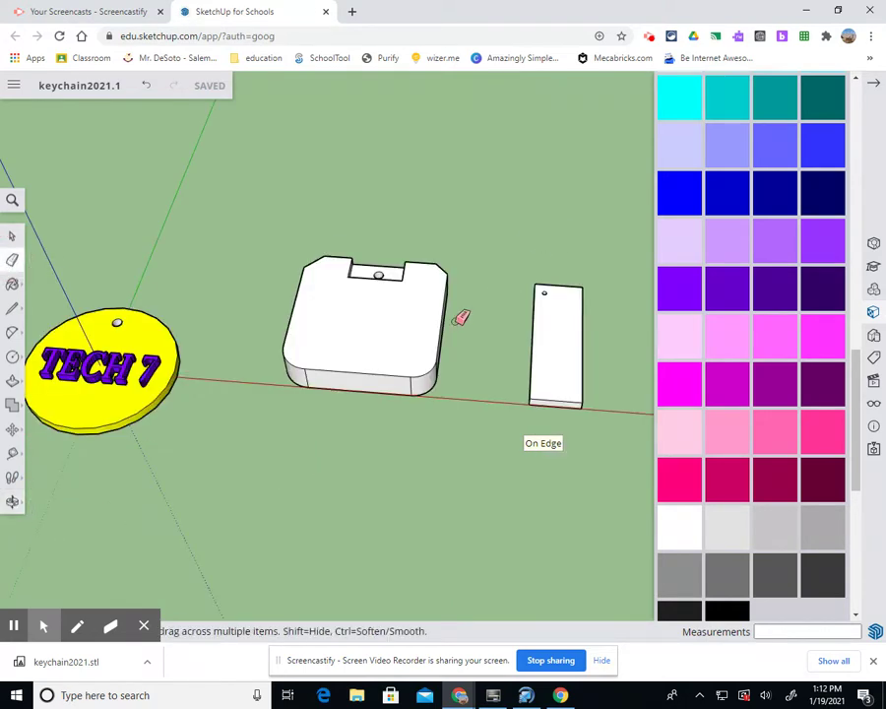
click(448, 291)
mouse_move(449, 274)
mouse_down()
mouse_move(309, 295)
mouse_move(367, 229)
mouse_move(307, 299)
mouse_move(346, 252)
mouse_move(402, 265)
mouse_move(332, 374)
mouse_move(285, 378)
mouse_move(292, 387)
mouse_move(432, 384)
mouse_move(350, 373)
mouse_up()
click(290, 364)
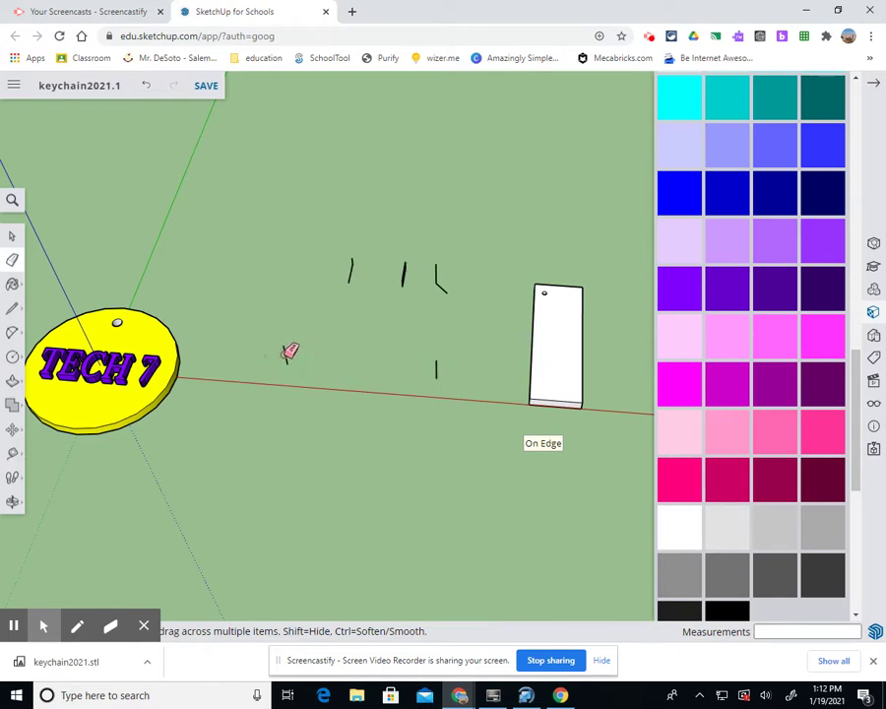
Erase the leftover edge fragments of the square keychain base until nothing of it remains
click(353, 272)
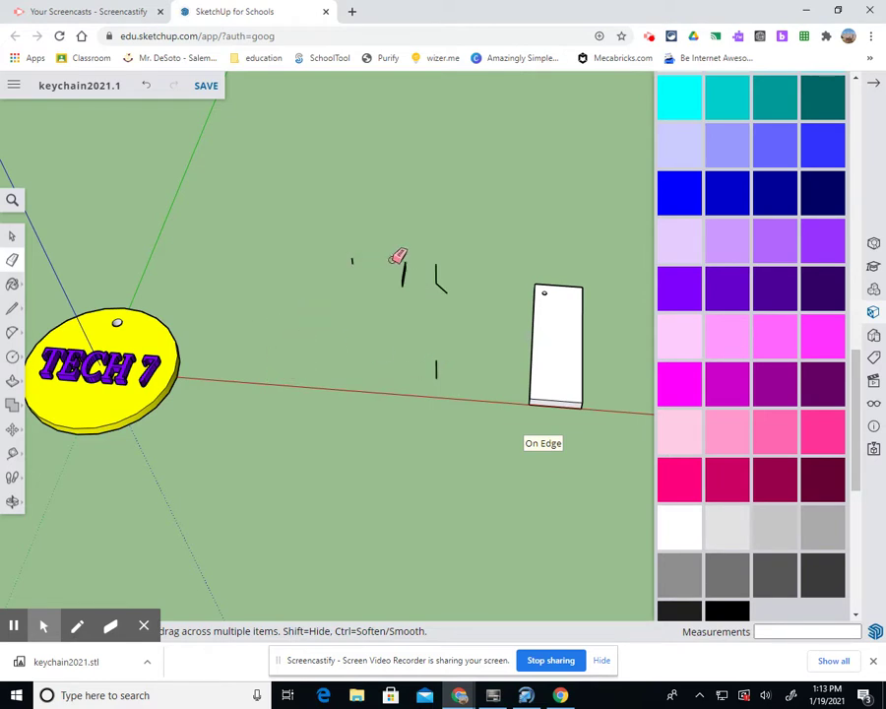
click(406, 272)
click(445, 284)
click(434, 268)
click(407, 264)
click(436, 274)
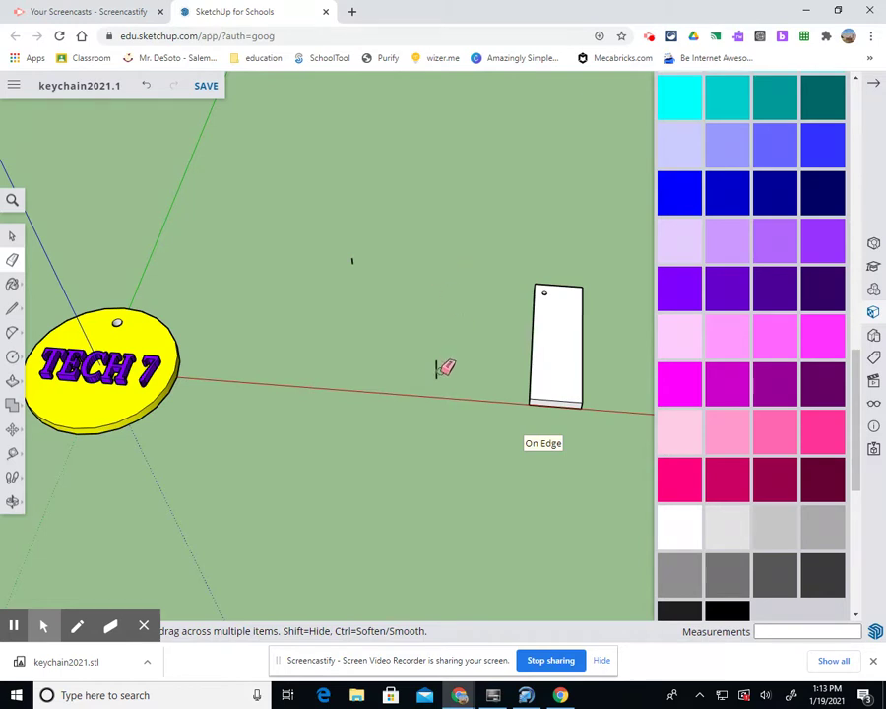
click(438, 368)
click(352, 260)
click(353, 261)
Select the top face and edges of the narrow rectangular keychain base and delete them
click(13, 237)
double_click(561, 360)
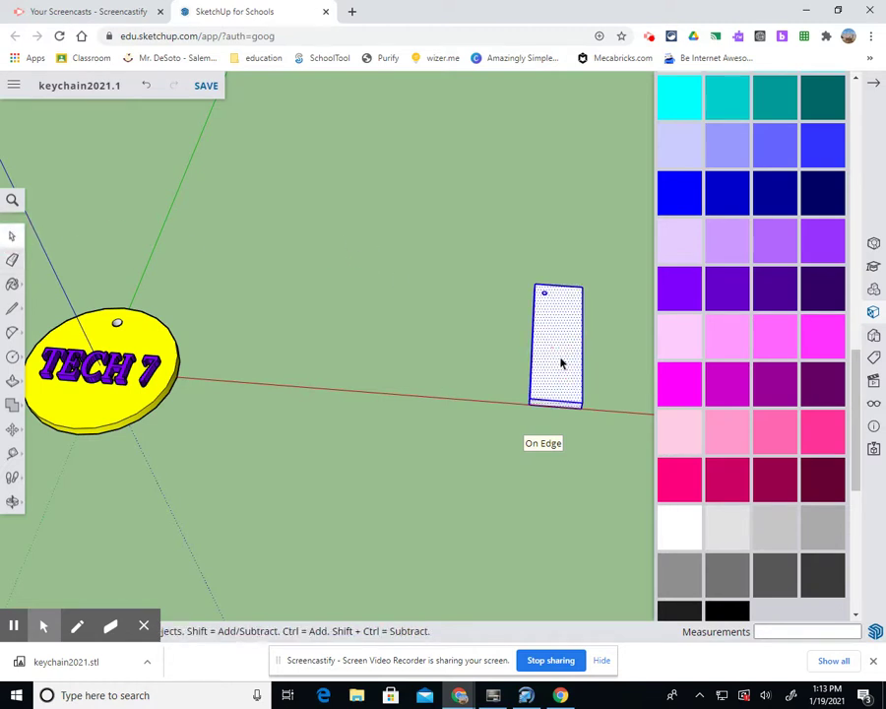
key(Delete)
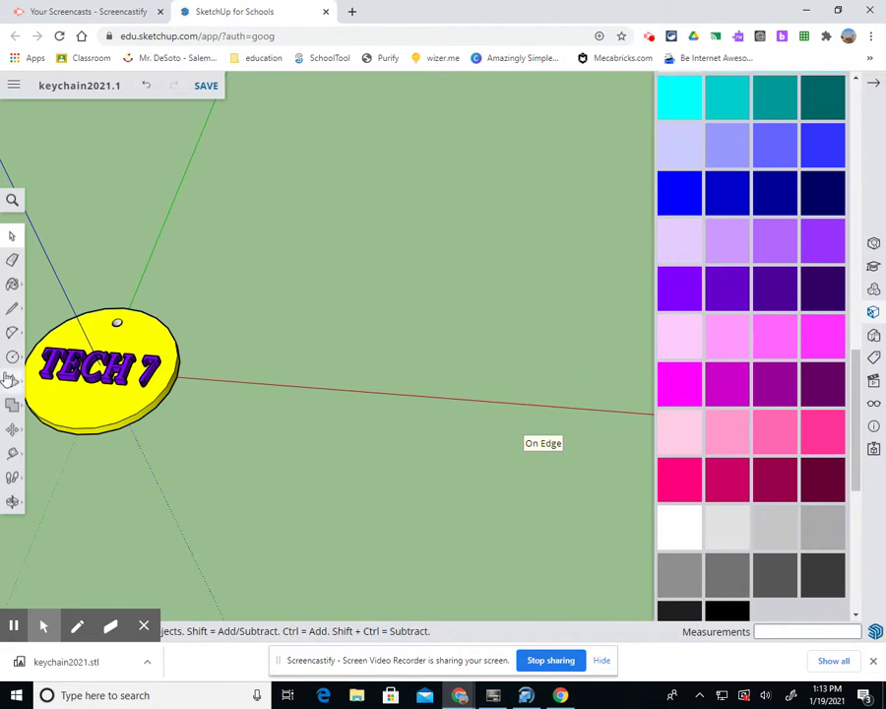
Close the materials palette and delete the stray grey face left on the red axis with its edges
click(12, 504)
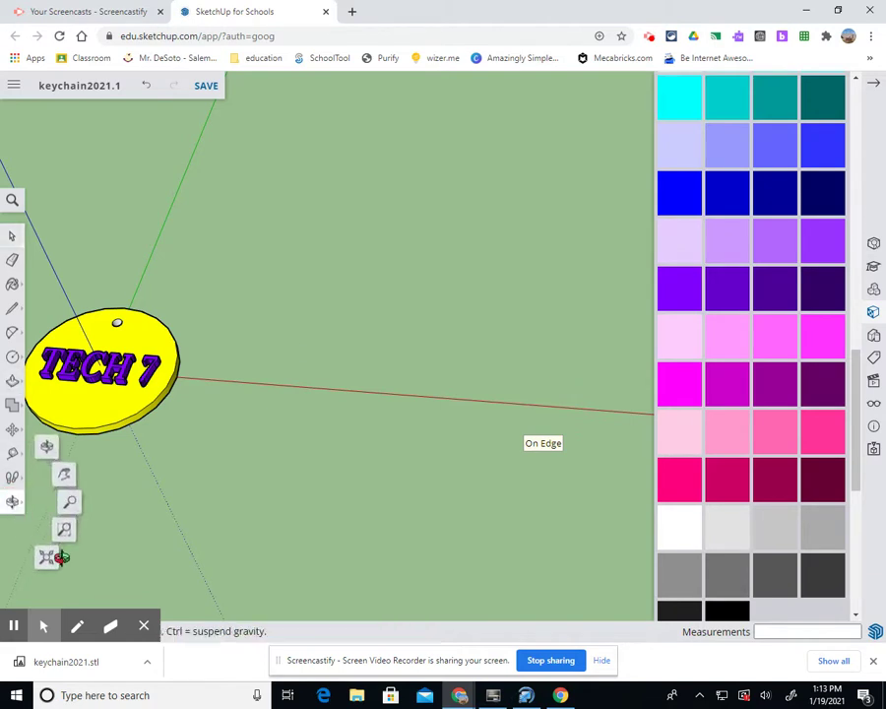
click(43, 554)
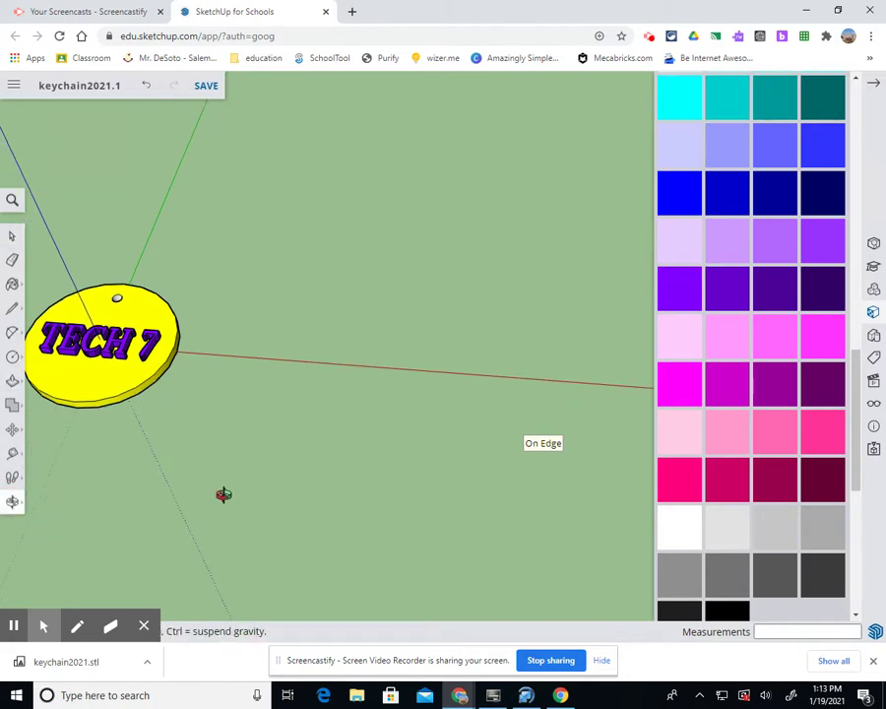
scroll(379, 483, down, 2)
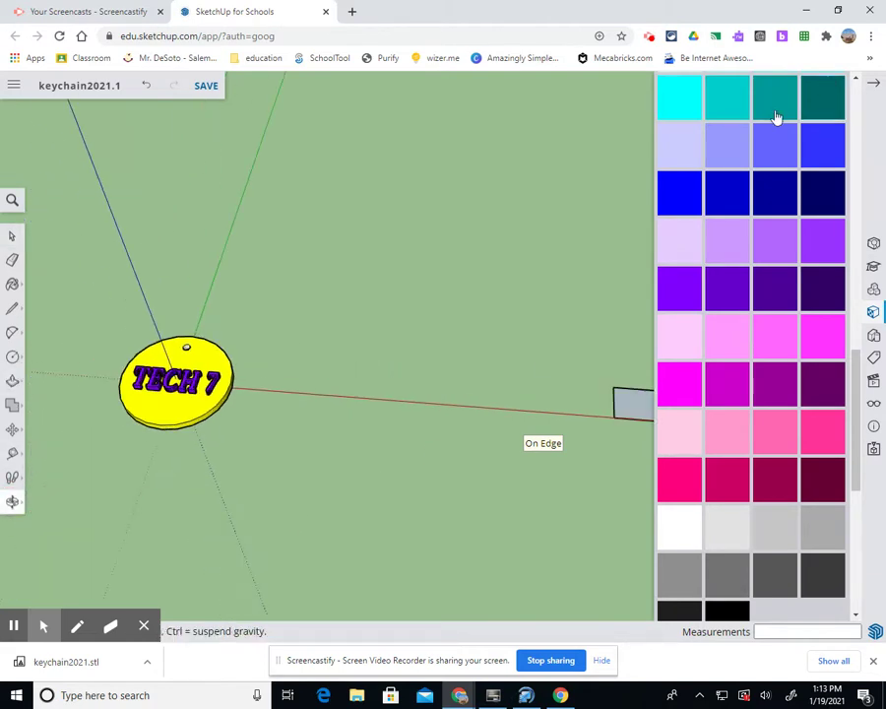
click(877, 83)
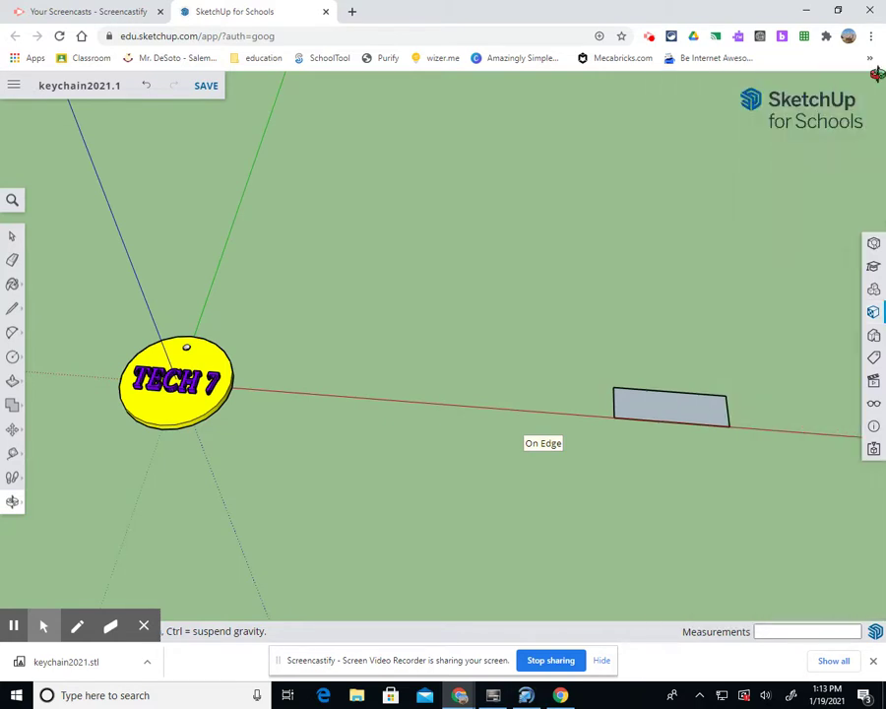
click(12, 237)
click(693, 406)
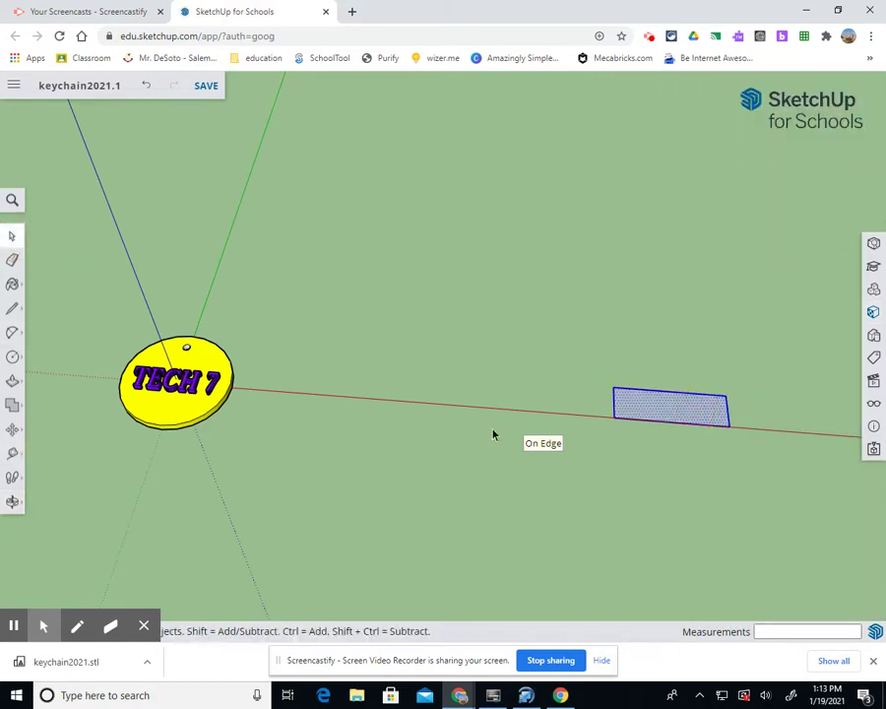
key(Delete)
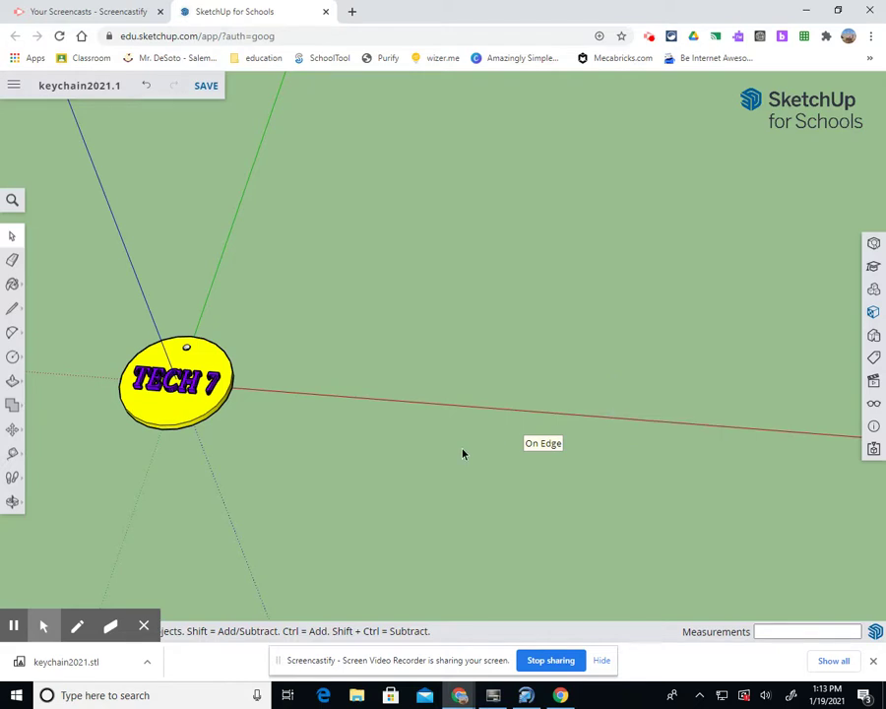
Center the round TECH 7 keychain in the view and save the updated model
click(12, 502)
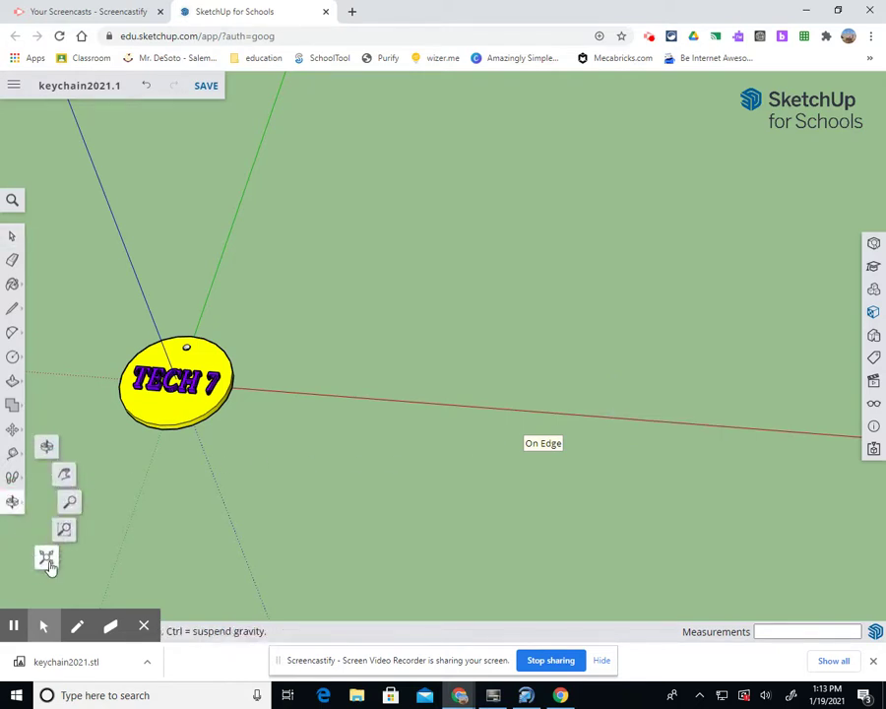
click(45, 559)
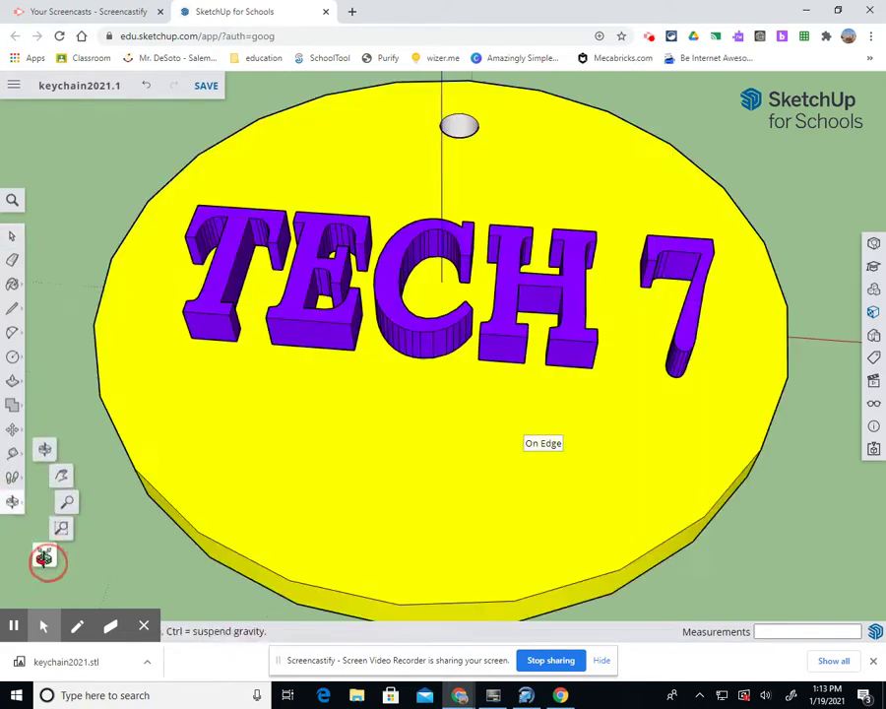
click(13, 502)
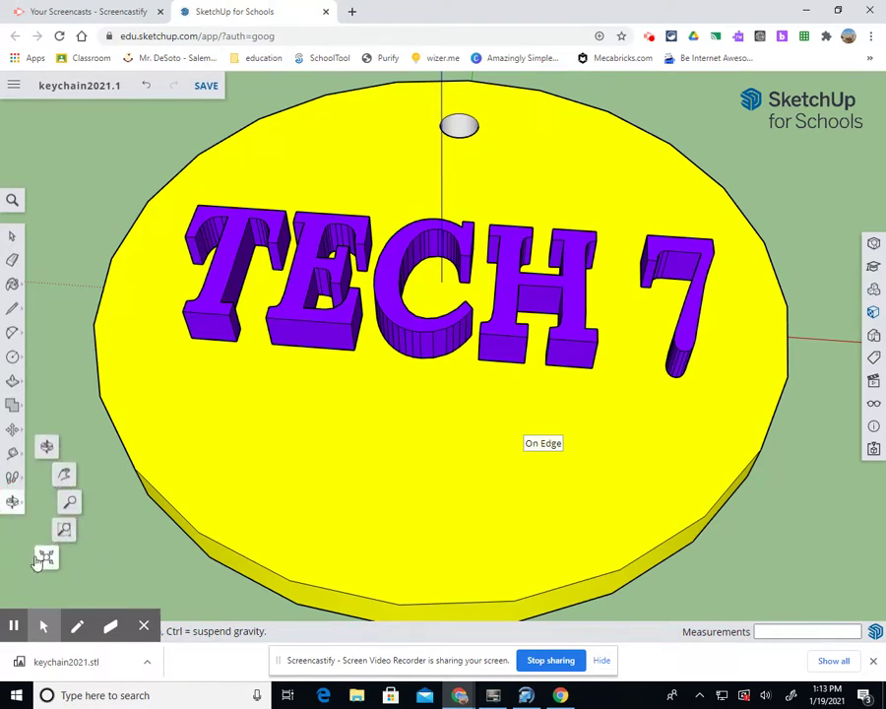
scroll(111, 530, down, 4)
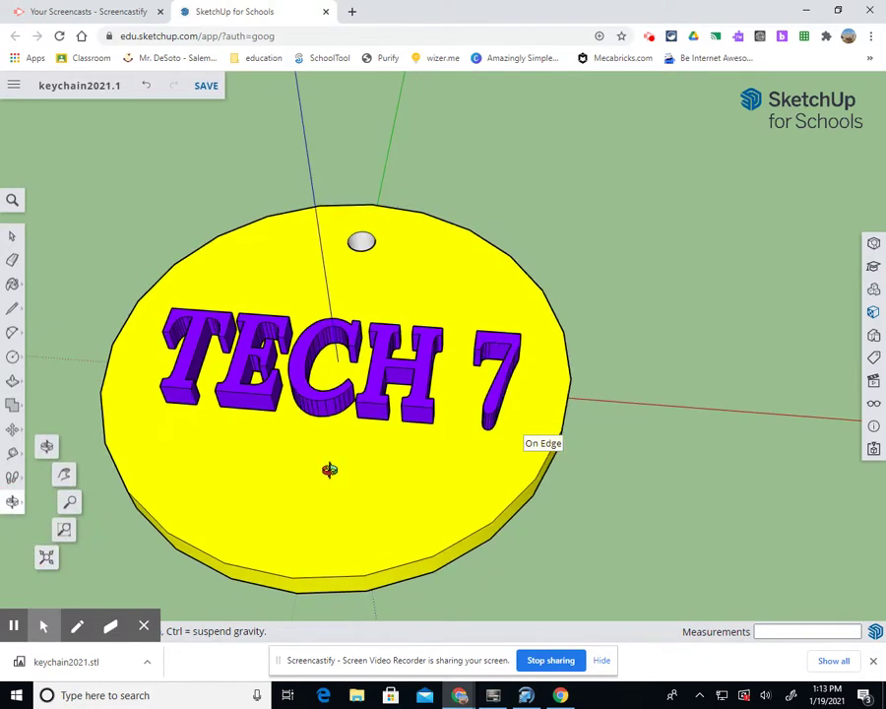
click(64, 473)
drag(290, 492, 380, 474)
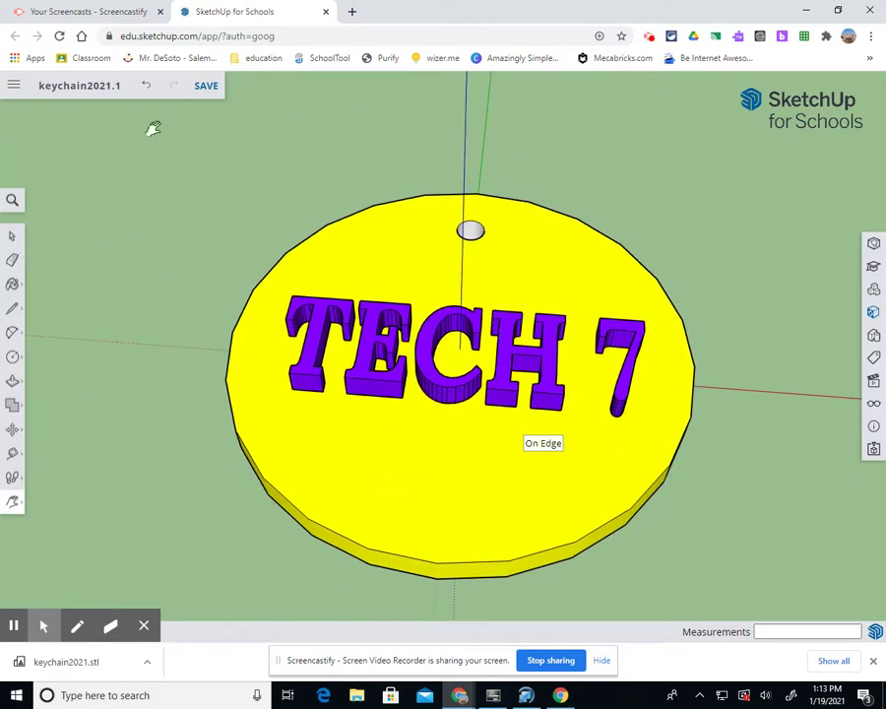
click(206, 90)
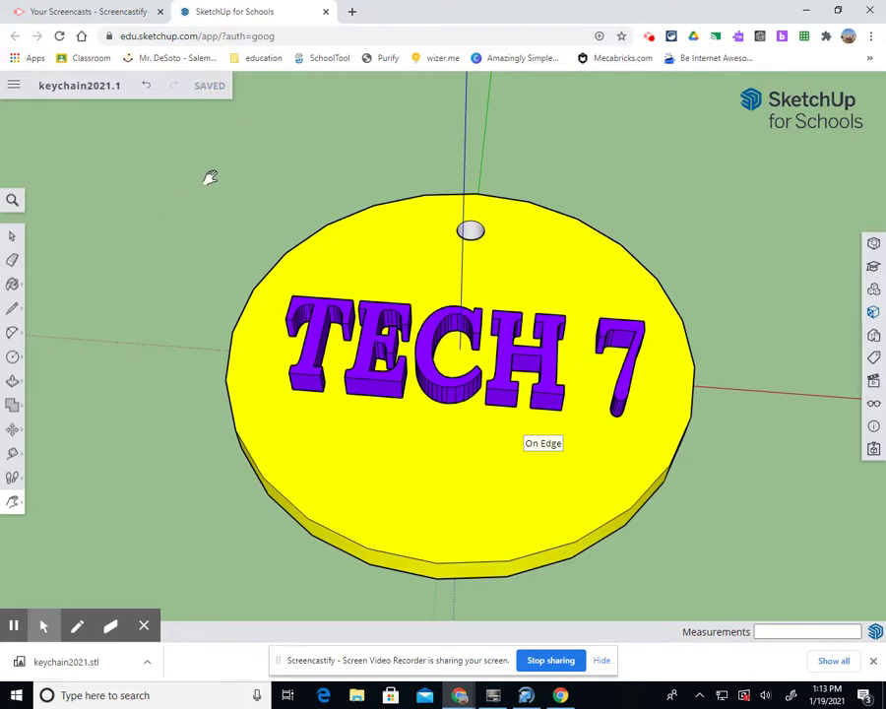
Export the TECH 7 keychain as an STL file and dismiss the browser's download bar
click(14, 89)
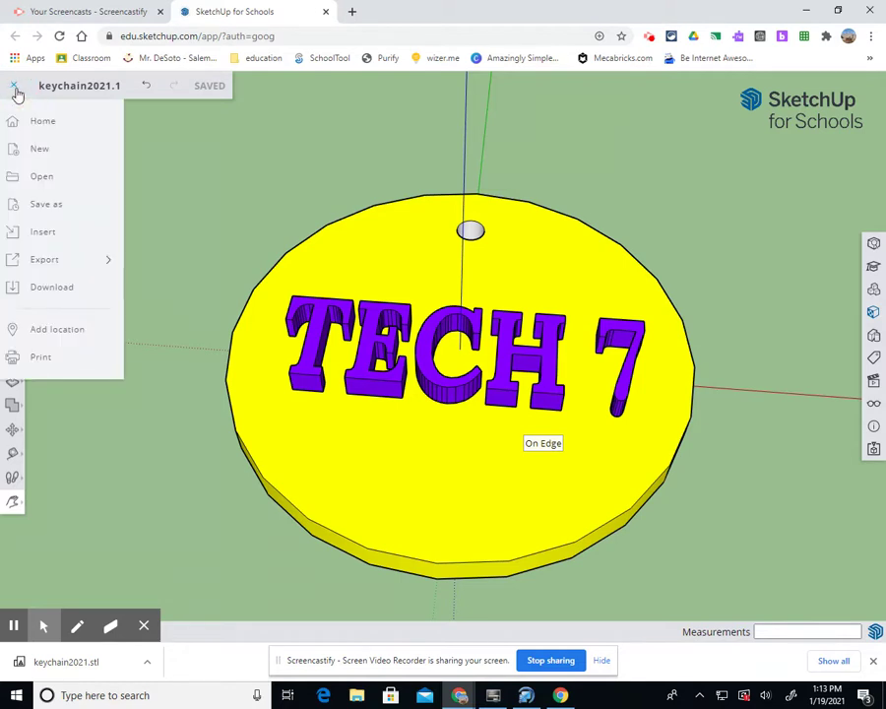
mouse_move(61, 266)
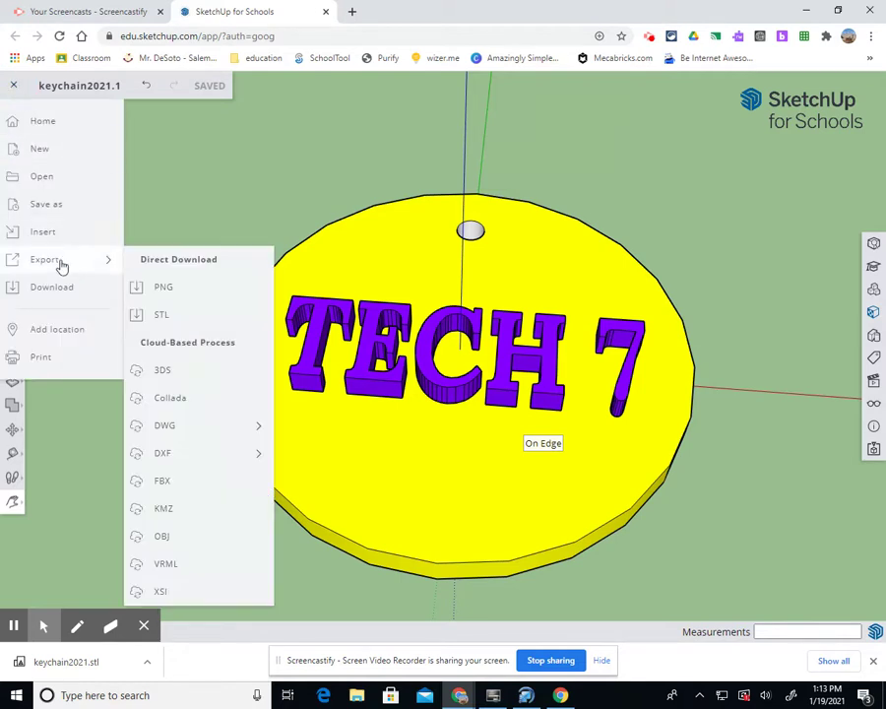
click(164, 315)
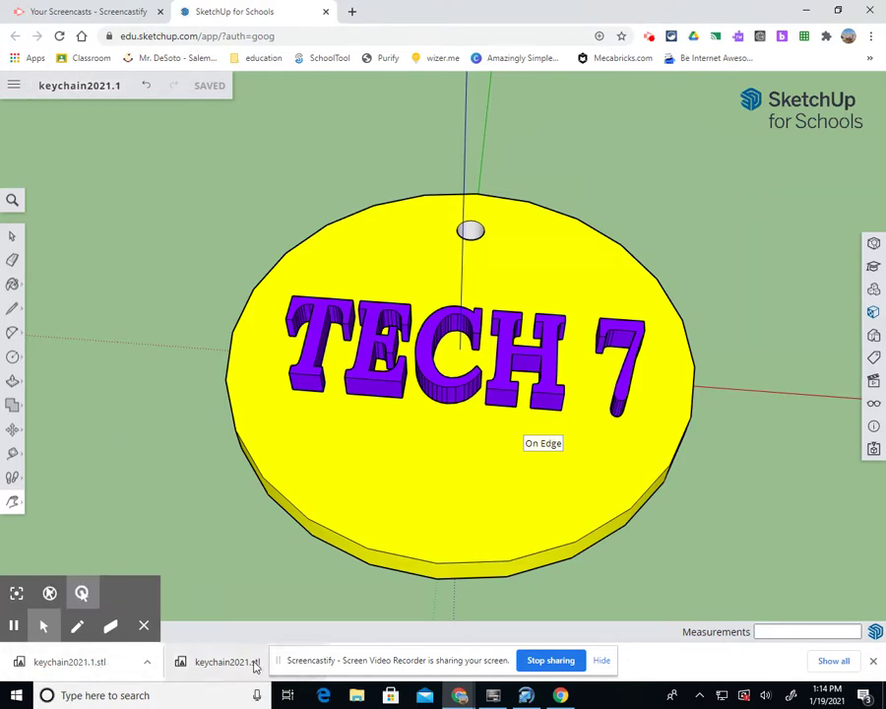
click(872, 661)
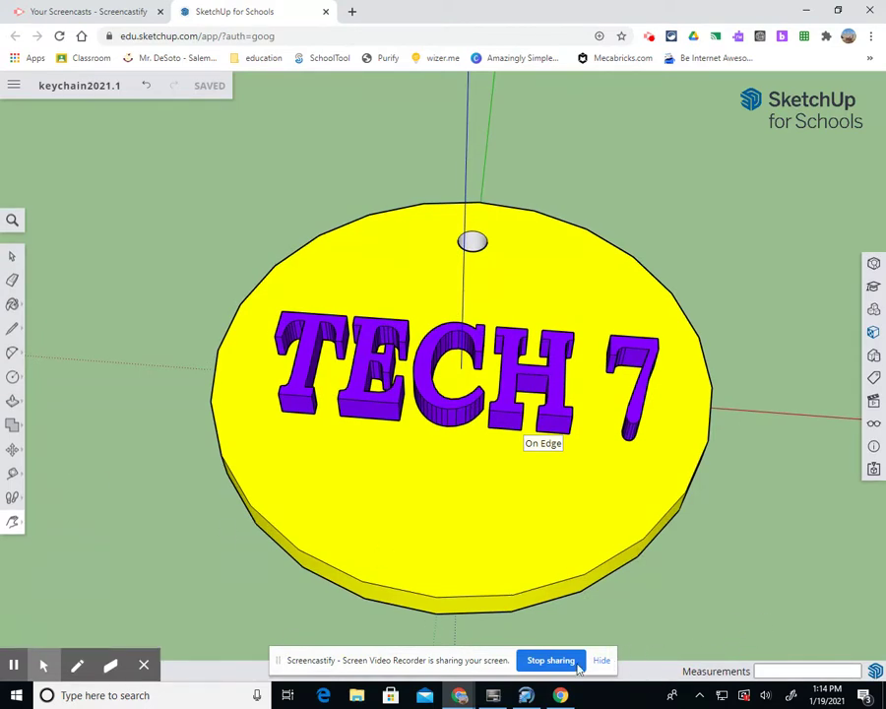
click(599, 662)
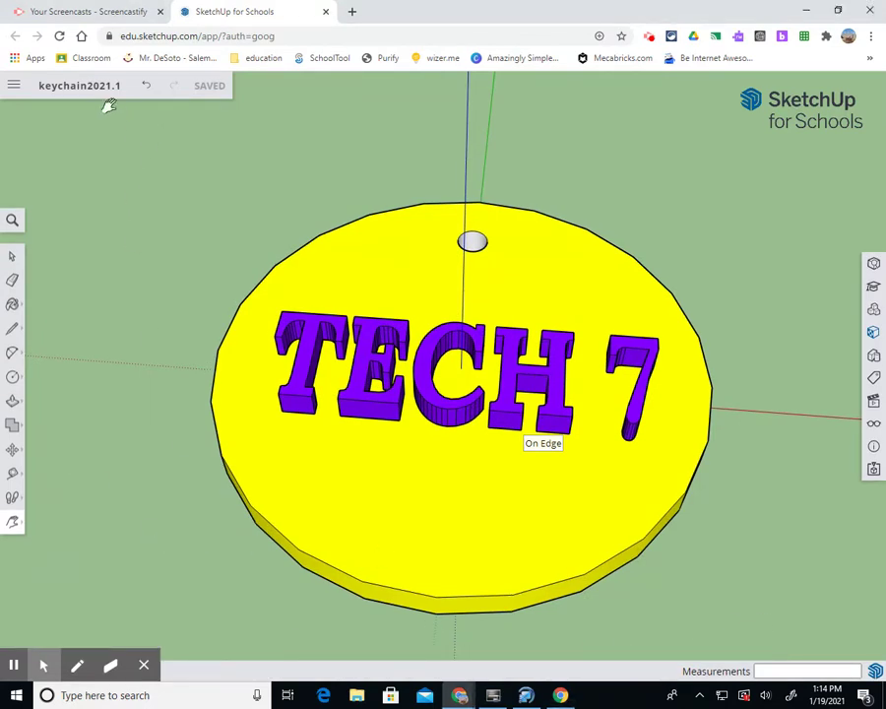
click(15, 87)
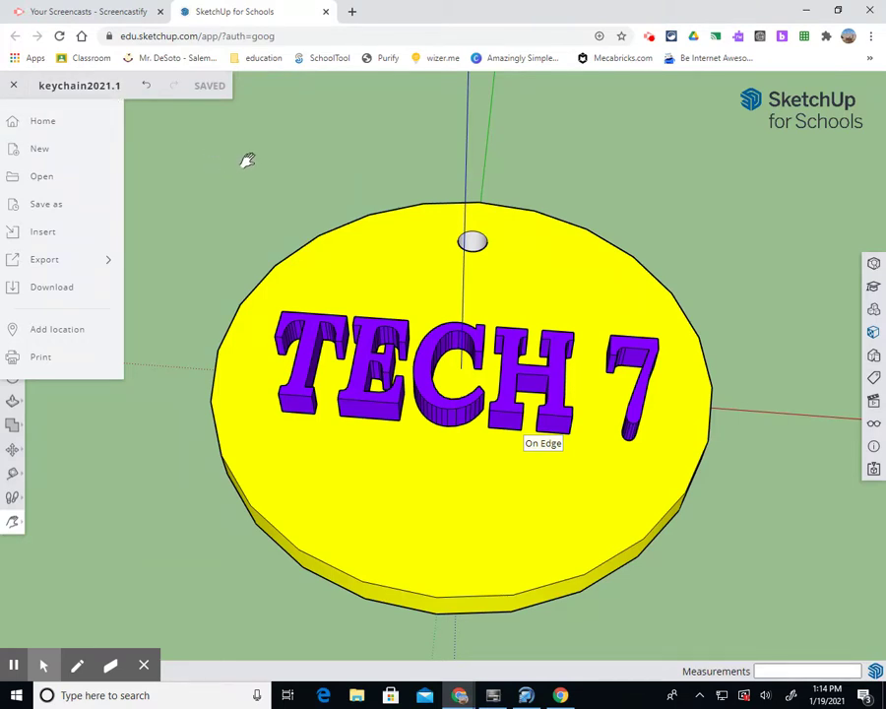
scroll(247, 187, down, 1)
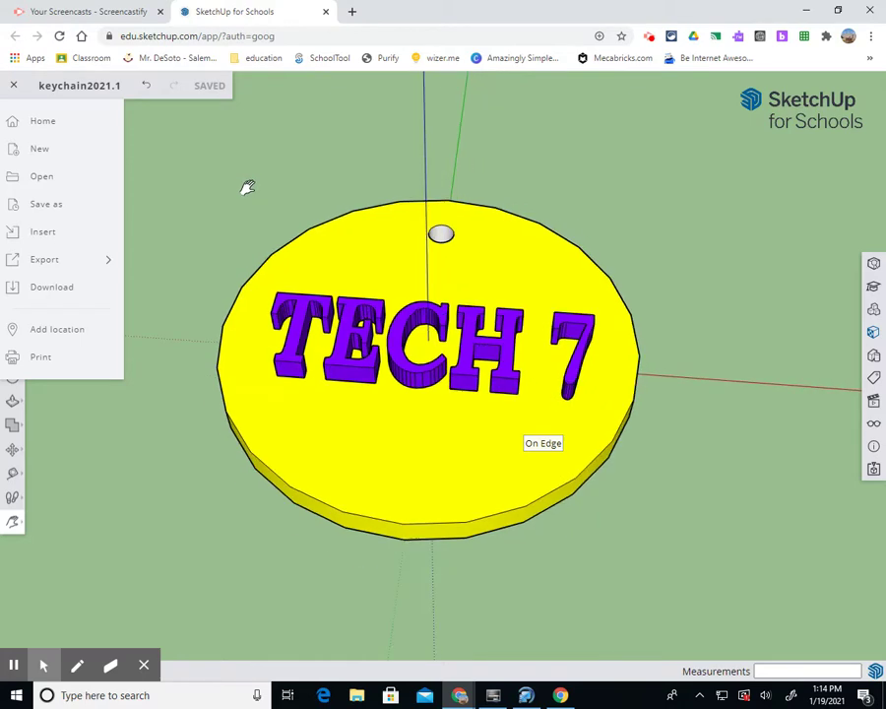
scroll(247, 187, up, 1)
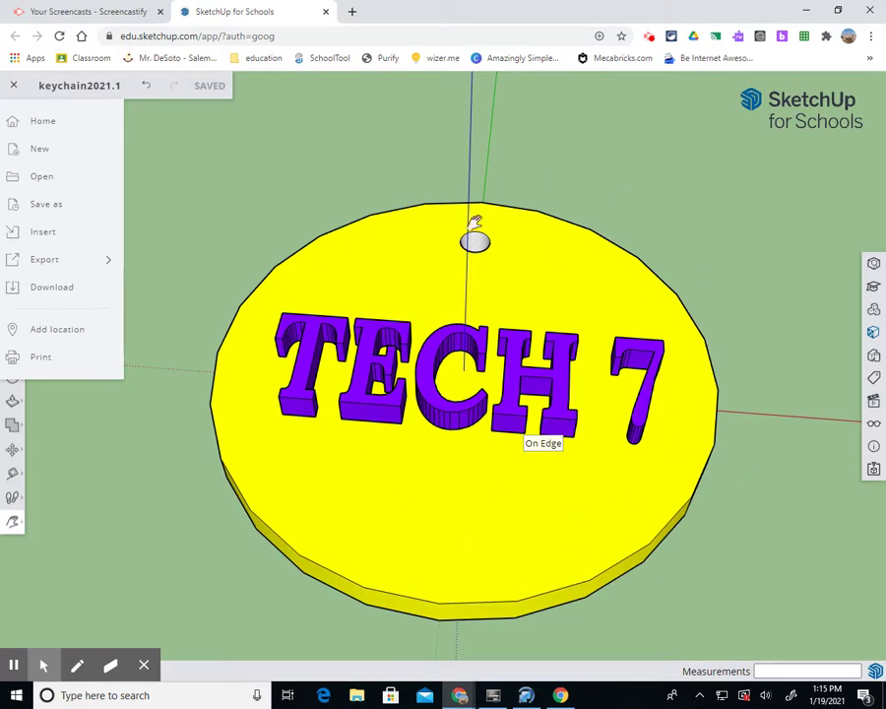
click(47, 534)
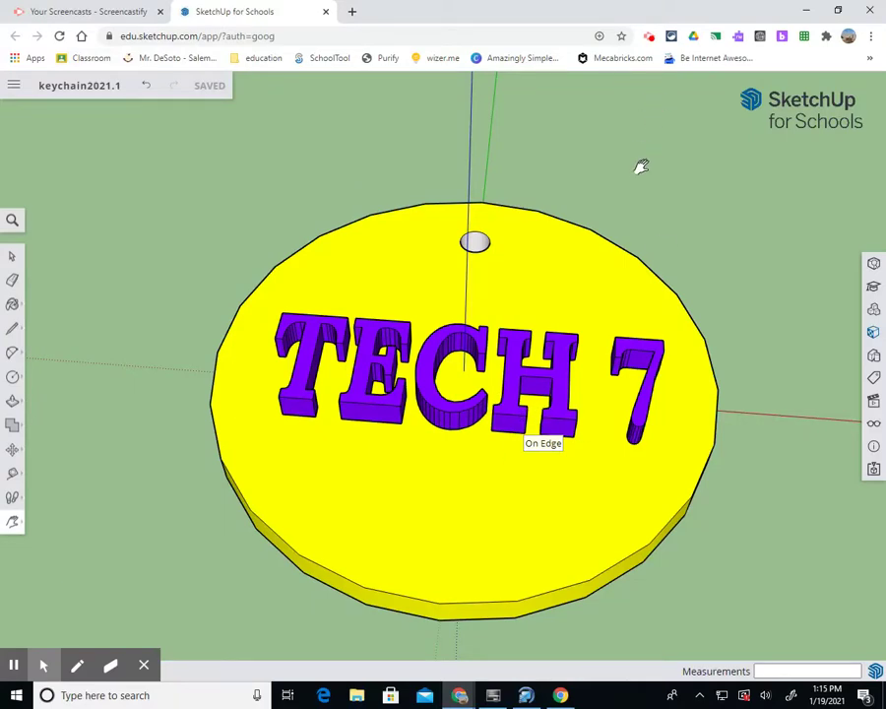
scroll(655, 199, down, 1)
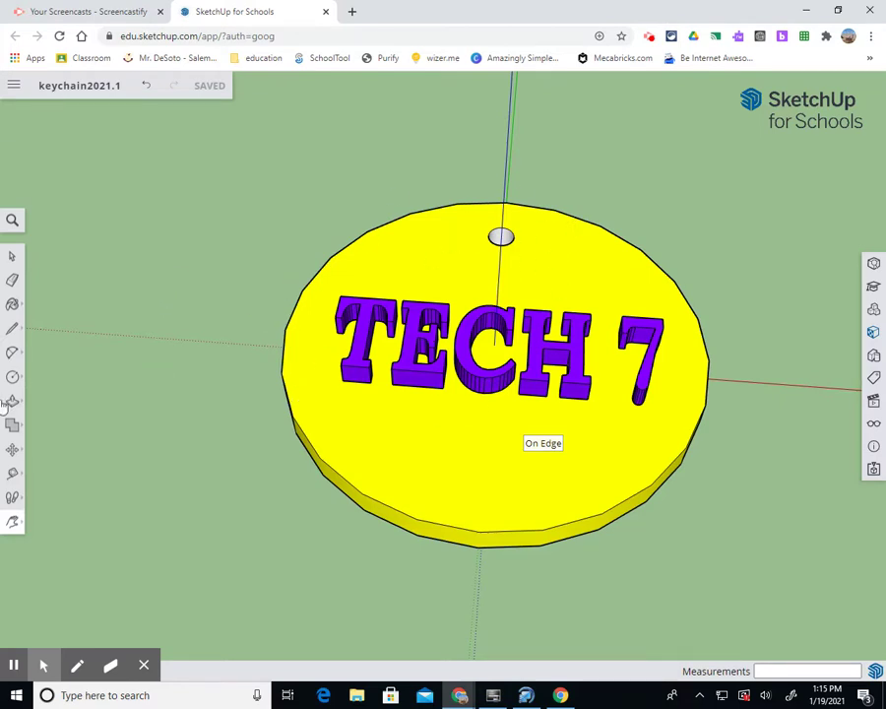
Measure the raised thickness at the foot of the letter T, and measure from the base's rim toward the letter C
click(14, 476)
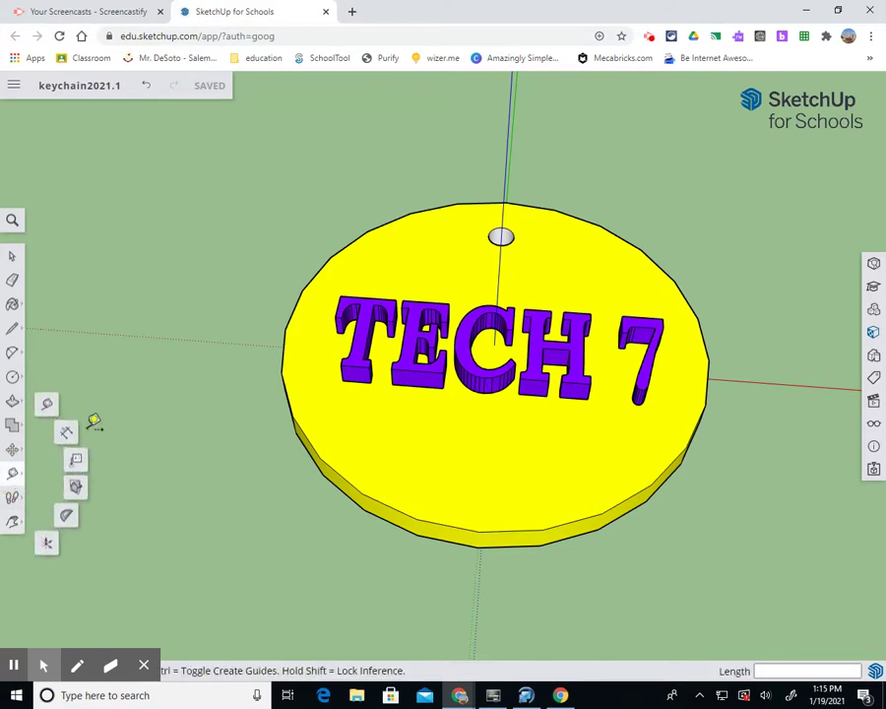
click(47, 406)
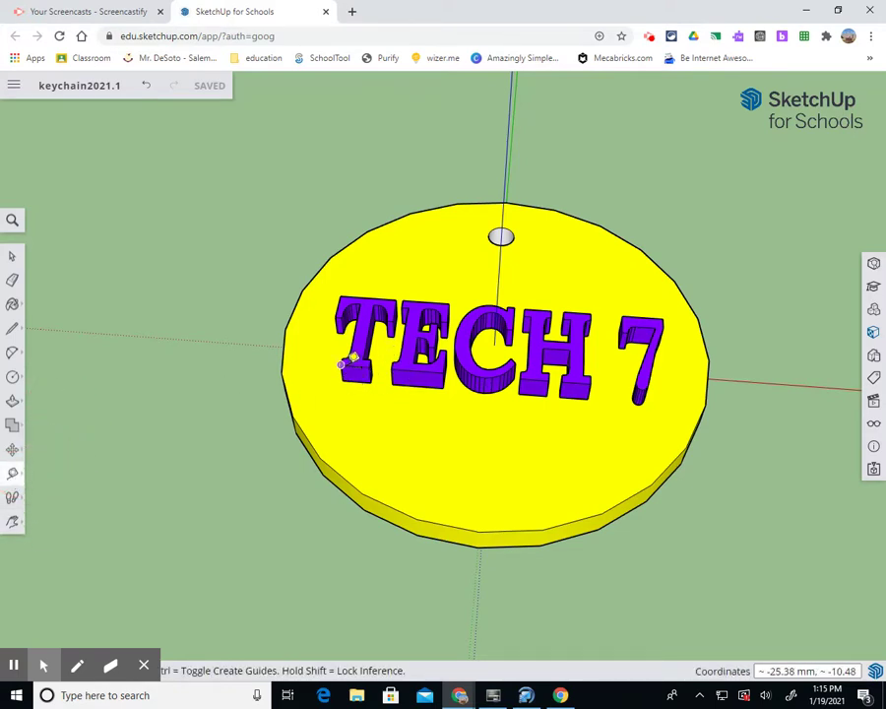
click(343, 363)
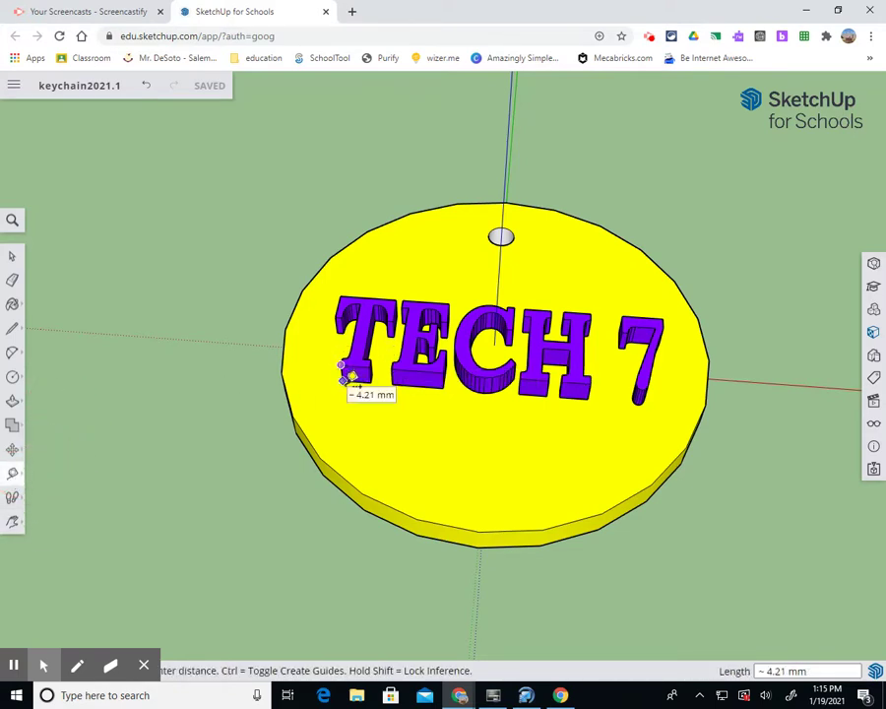
click(339, 370)
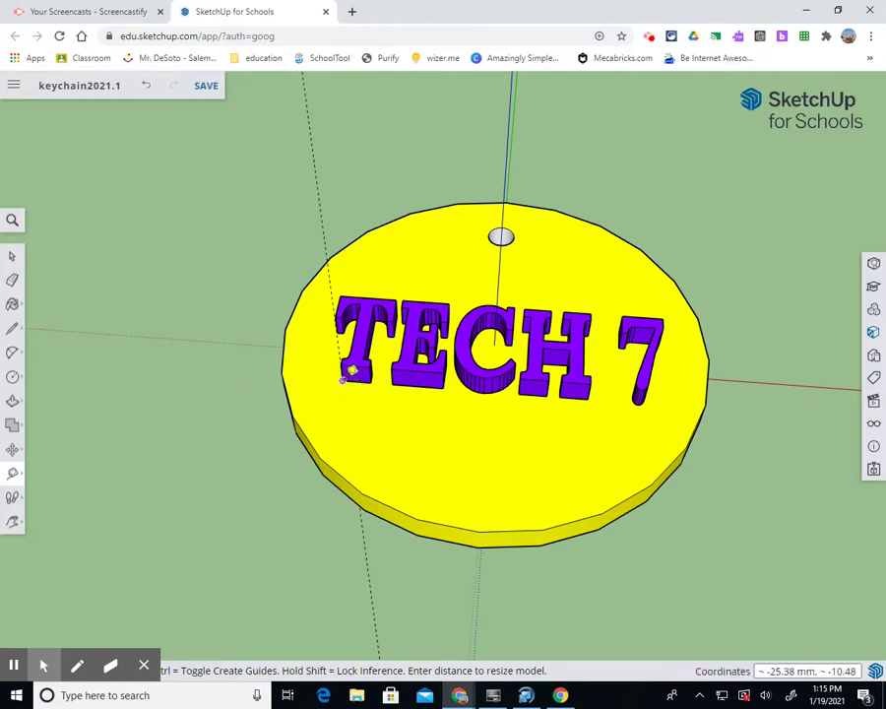
click(323, 449)
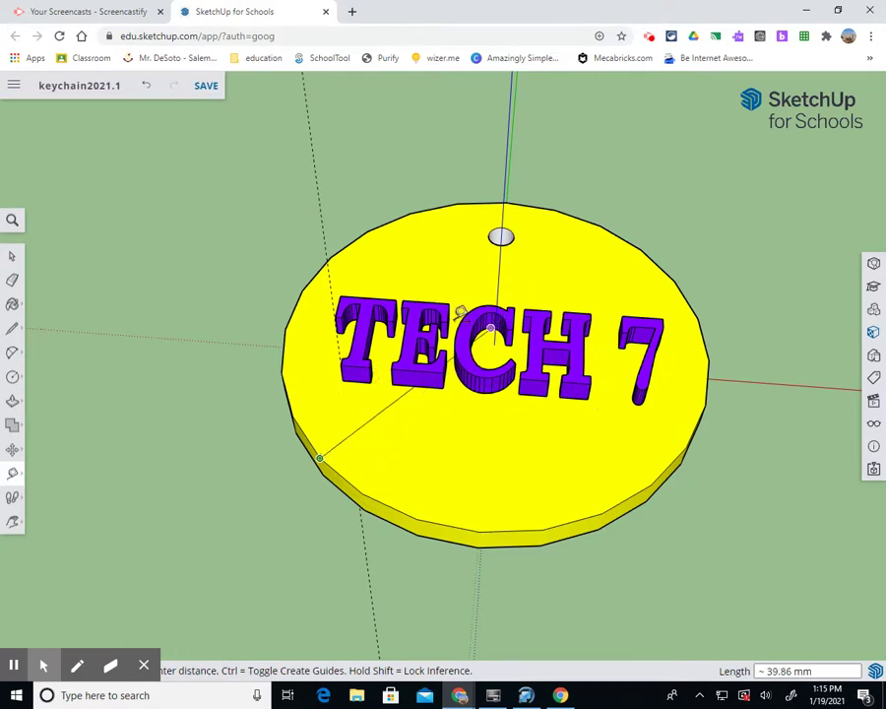
scroll(470, 368, down, 3)
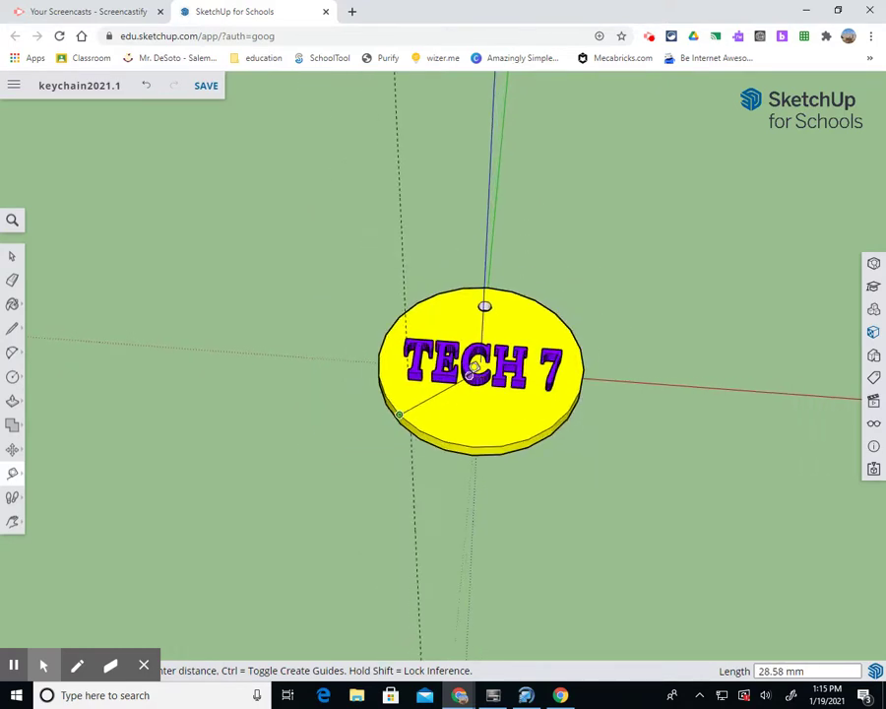
Erase the dashed guide line running past the letter T on the round keychain
click(13, 283)
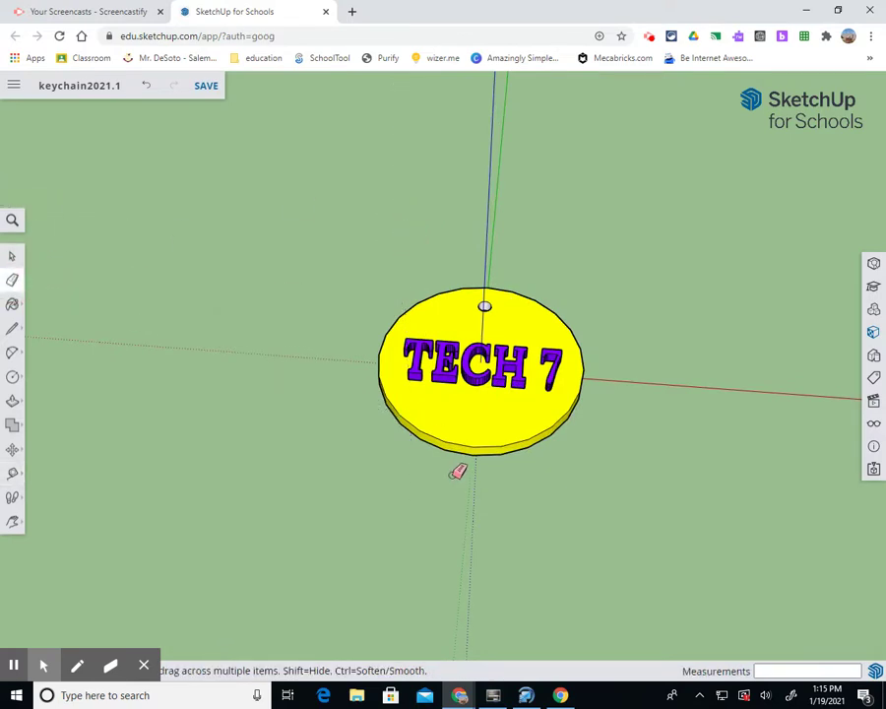
scroll(457, 470, down, 3)
scroll(457, 469, up, 2)
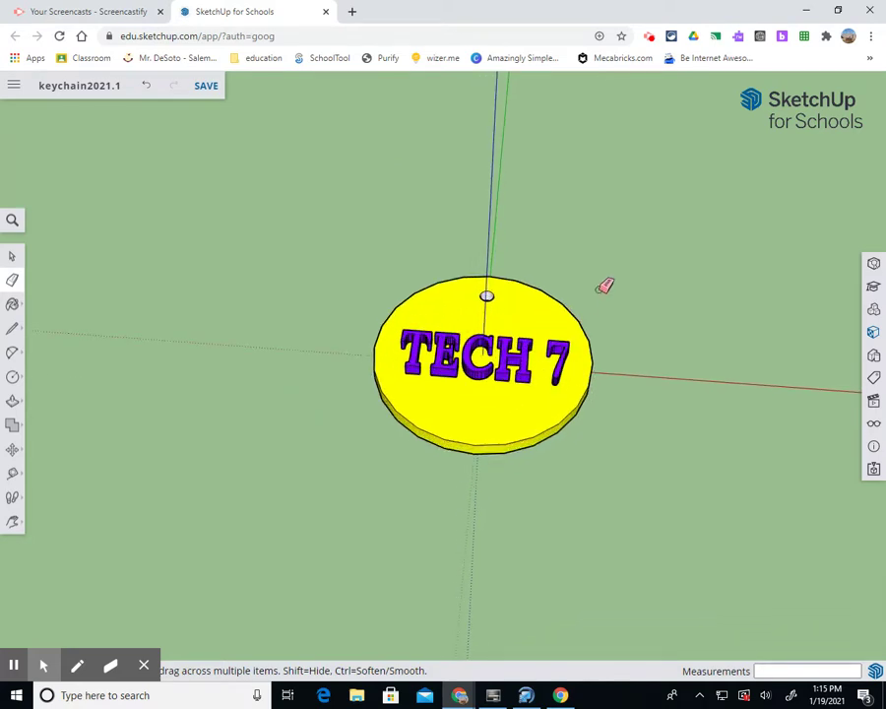
scroll(682, 293, up, 4)
scroll(137, 251, up, 1)
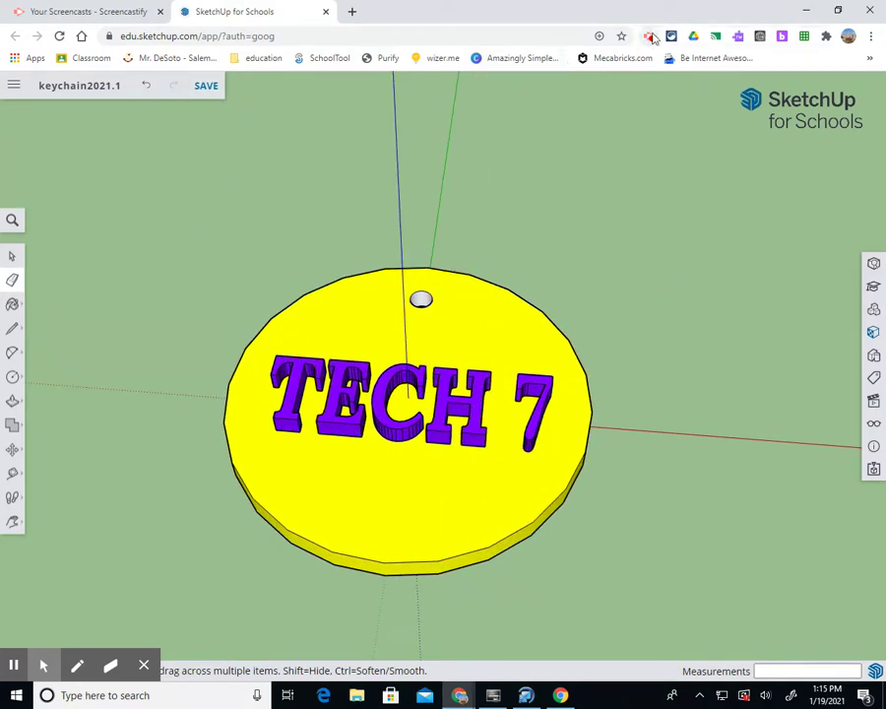
click(652, 37)
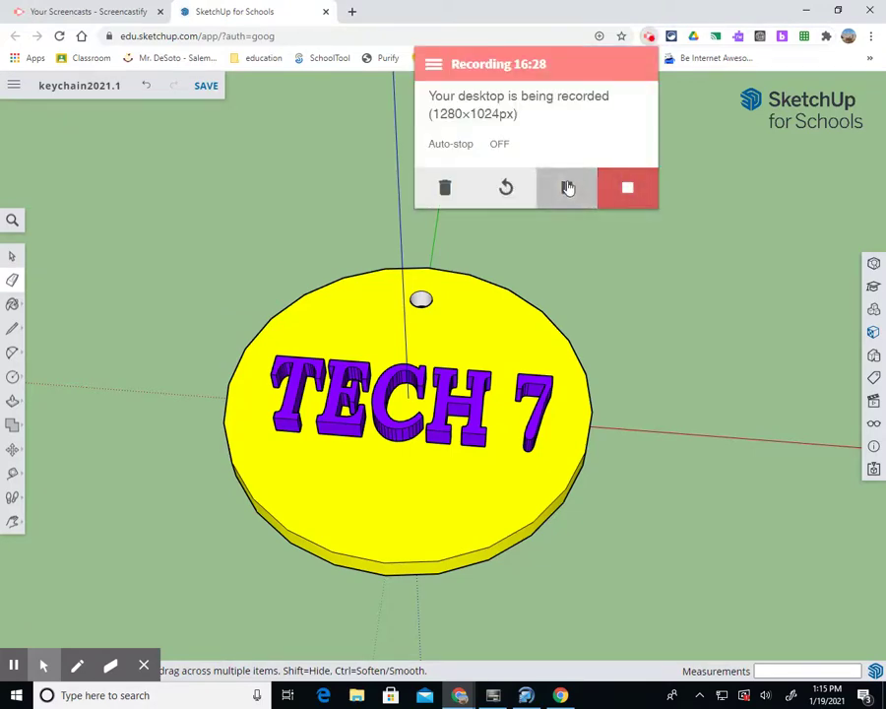